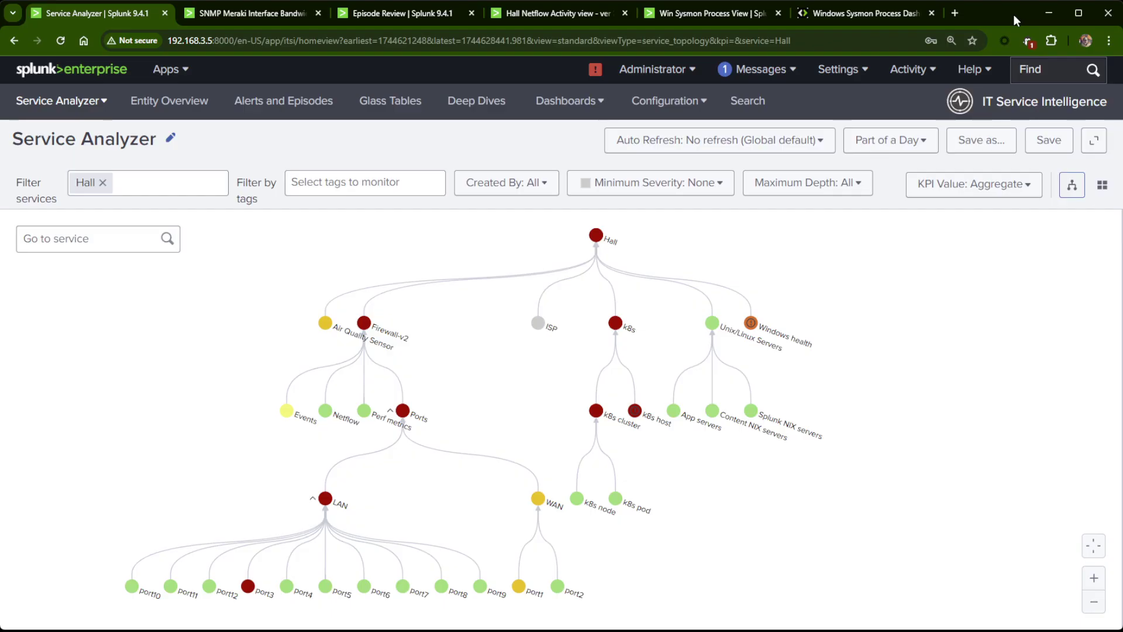
- Open port3's side panel with critical Download and Upload Usage, then view the SNMP bandwidth dashboard
{"action": "left_click", "coordinate": [248, 586]}
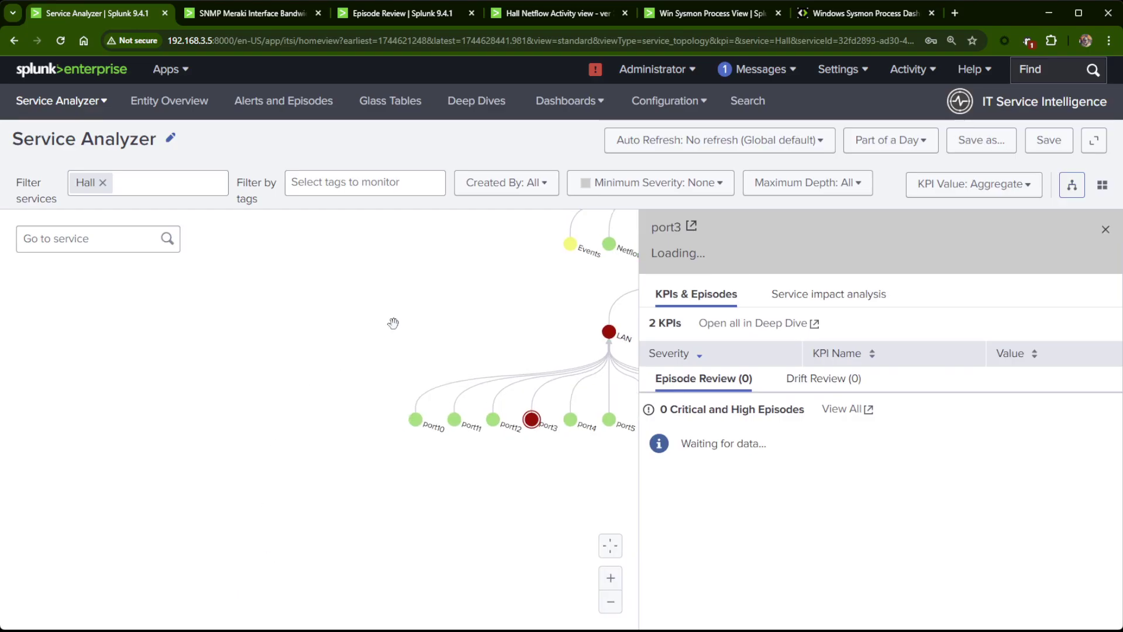
{"action": "left_click_drag", "start_coordinate": [392, 321], "coordinate": [118, 421]}
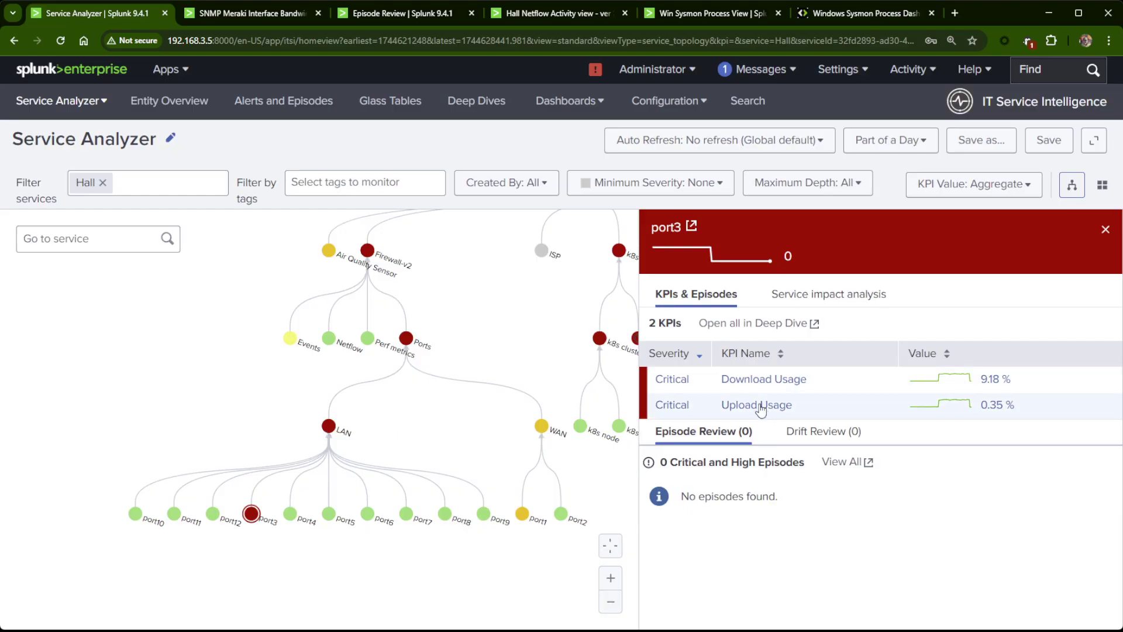
{"action": "left_click", "coordinate": [228, 14]}
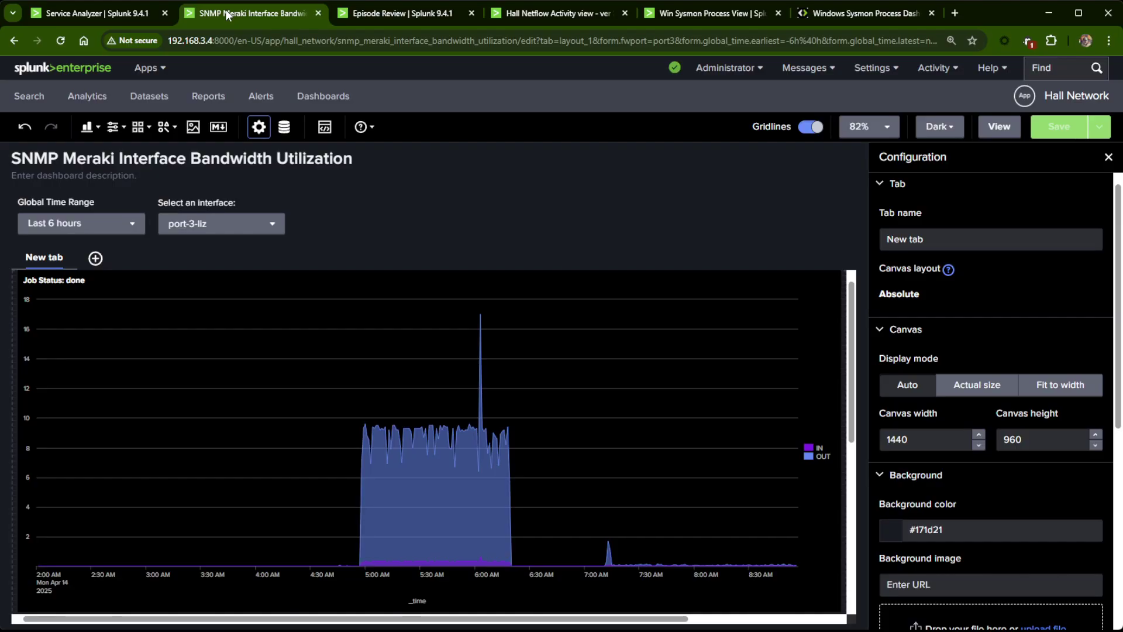
- Recheck the port-3 bandwidth graph, then deep-dive port3's ServiceHealthScore, Upload Usage and Download Usage
{"action": "left_click", "coordinate": [71, 17]}
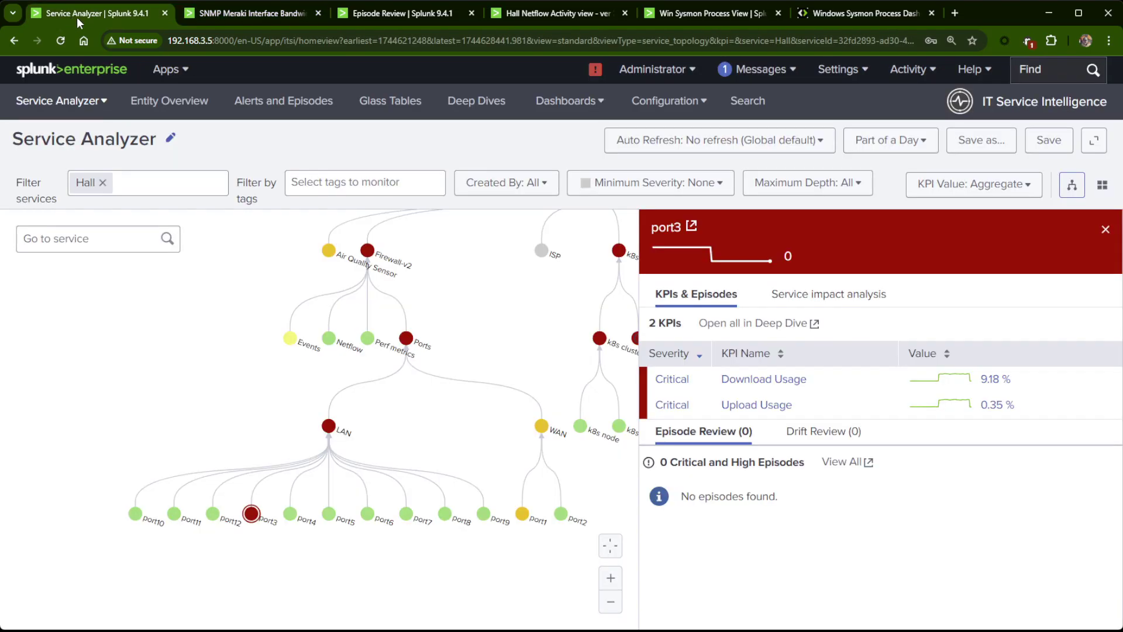
{"action": "left_click", "coordinate": [239, 14]}
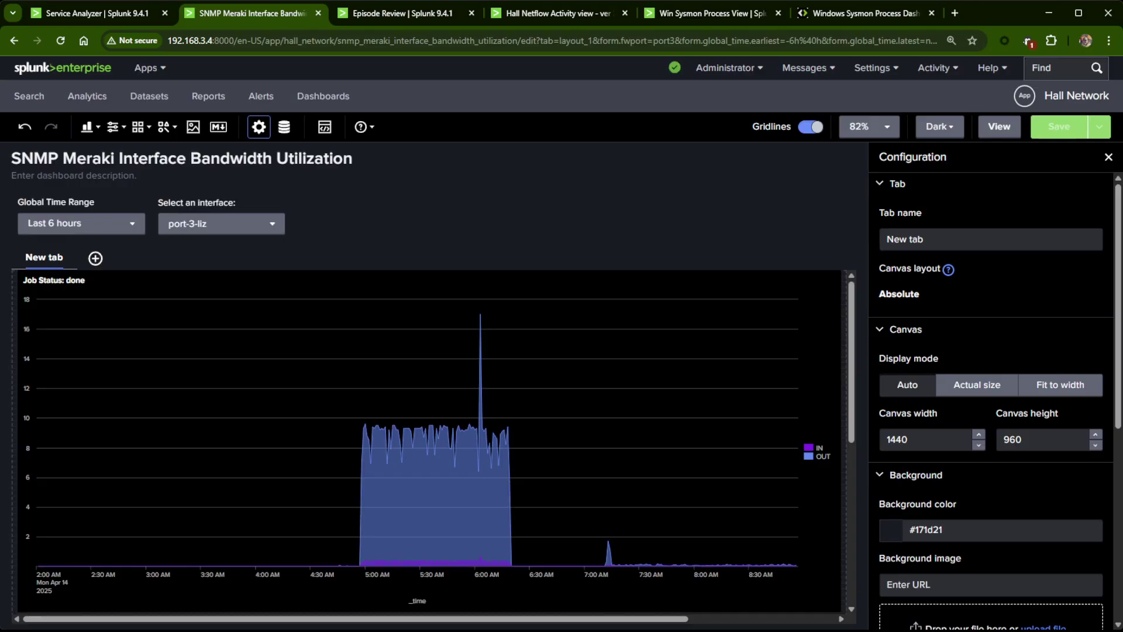
{"action": "left_click", "coordinate": [86, 18]}
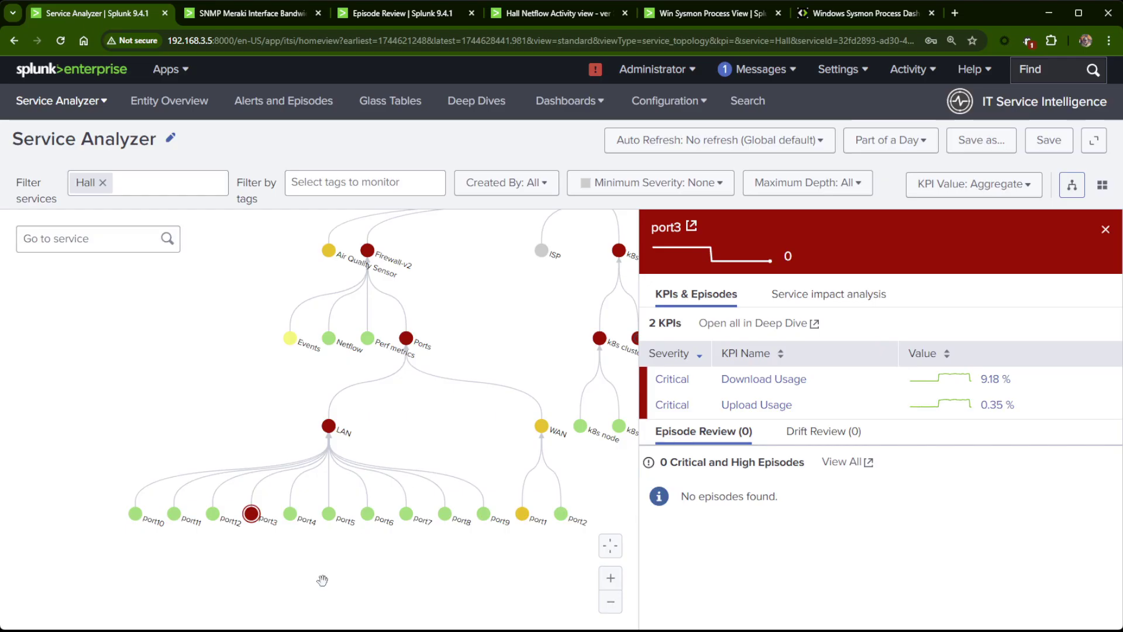
{"action": "mouse_move", "coordinate": [690, 378]}
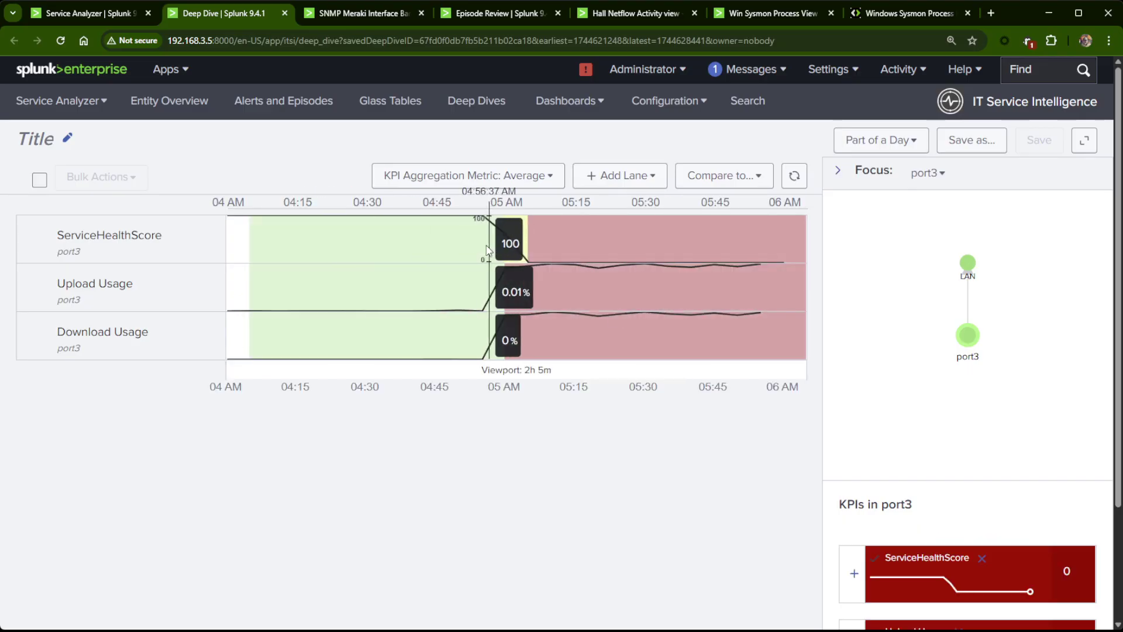
- Zoom the deep dive lanes to roughly 25 minutes around 5 AM
{"action": "left_click_drag", "start_coordinate": [560, 258], "coordinate": [451, 255]}
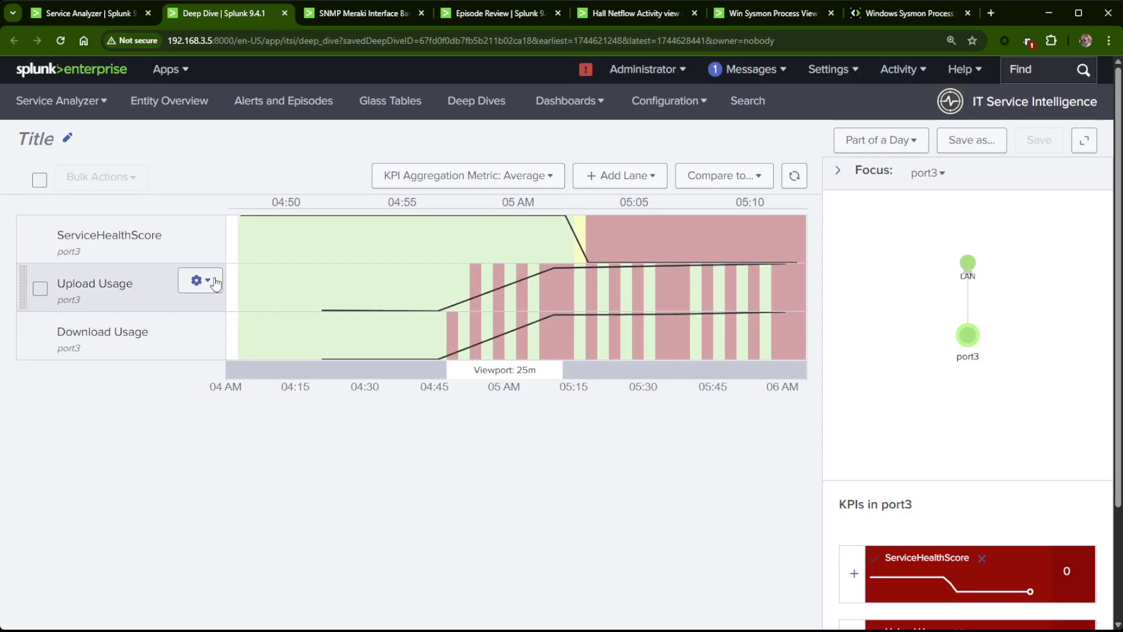
{"action": "left_click", "coordinate": [215, 282]}
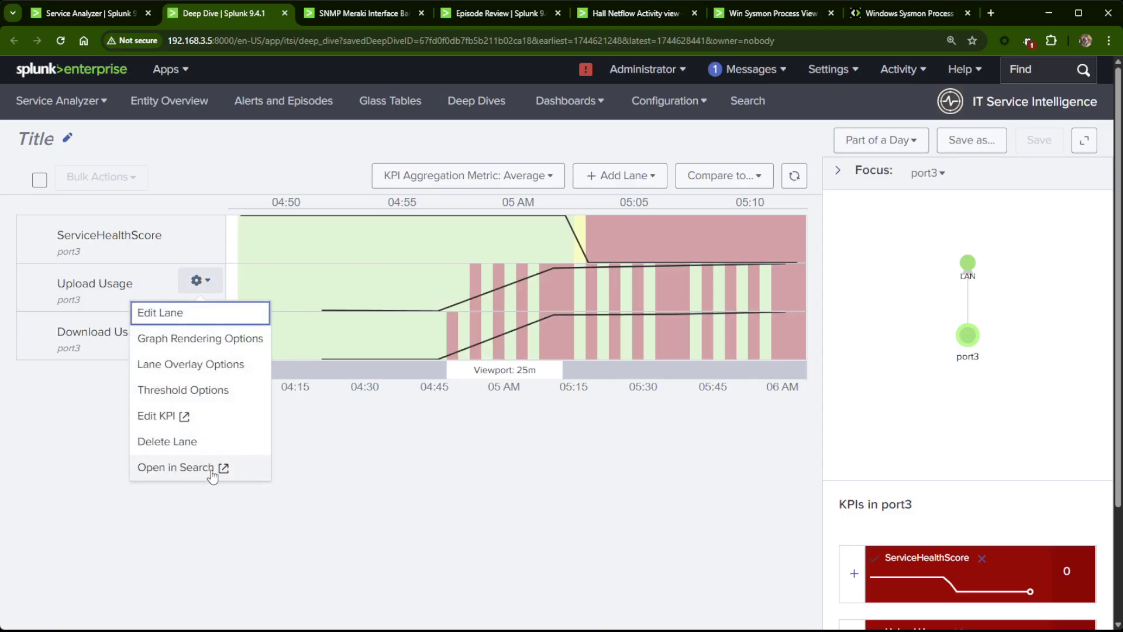
{"action": "left_click", "coordinate": [411, 494]}
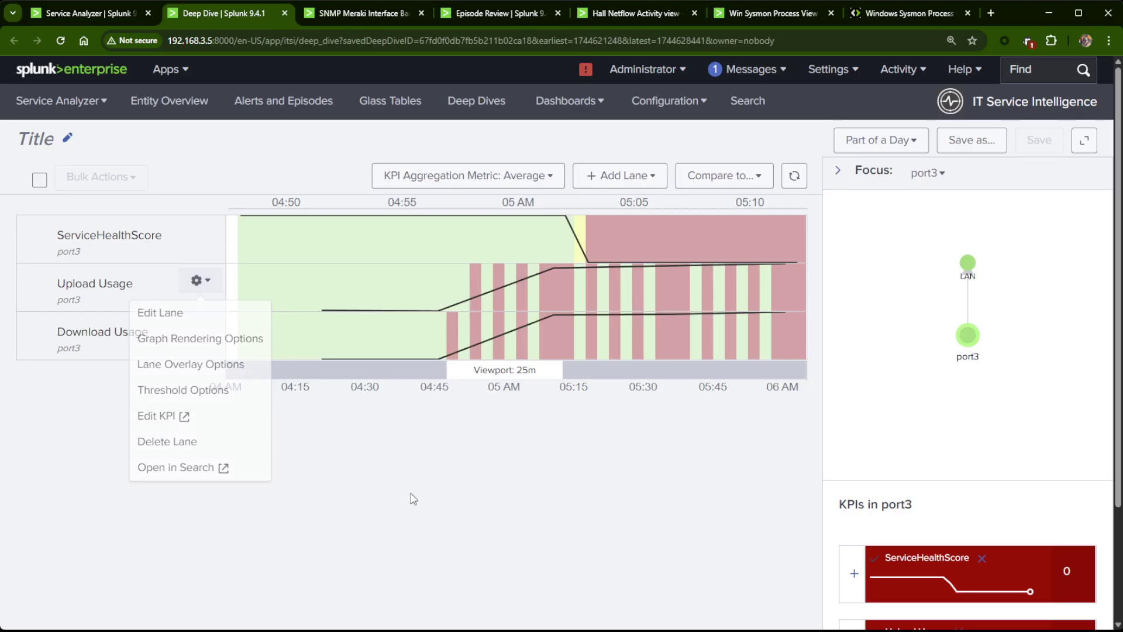
{"action": "scroll", "coordinate": [1040, 497], "scroll_direction": "down", "scroll_amount": 3}
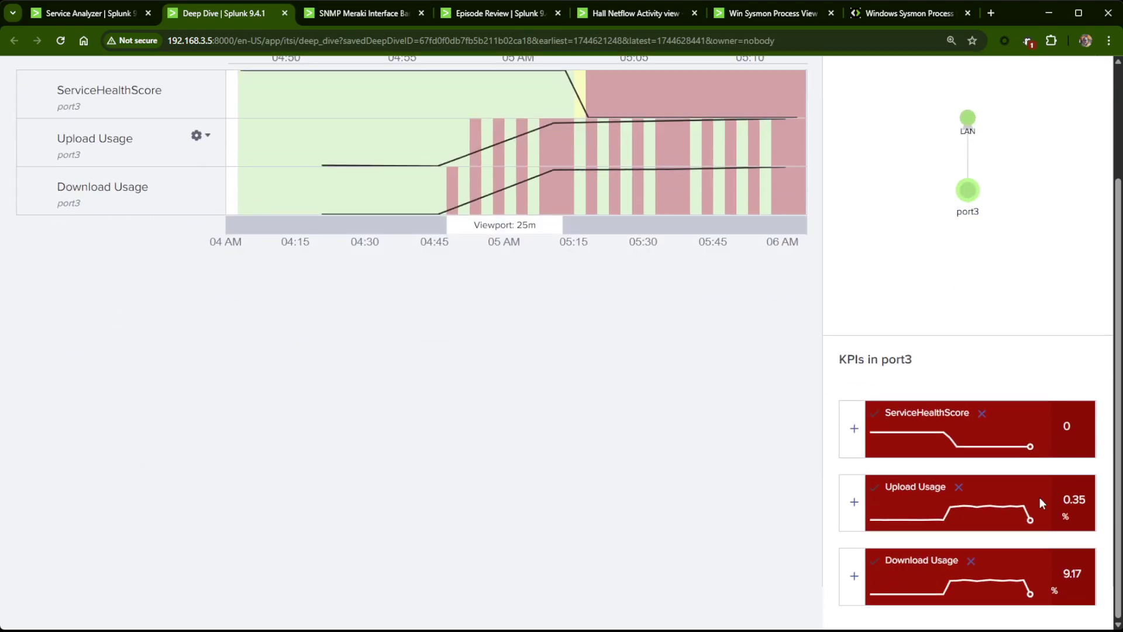
{"action": "scroll", "coordinate": [954, 496], "scroll_direction": "up", "scroll_amount": 3}
- Focus the deep dive on the WAN service and add its ServiceHealthScore as a fourth lane
{"action": "left_click", "coordinate": [927, 173]}
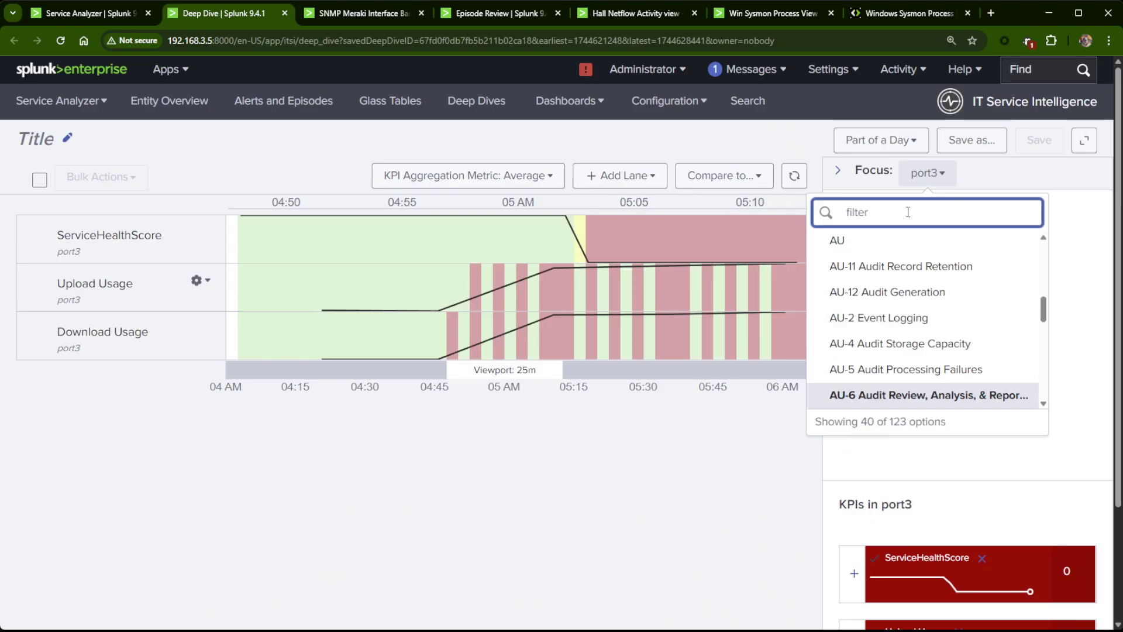
{"action": "type", "text": "wan"}
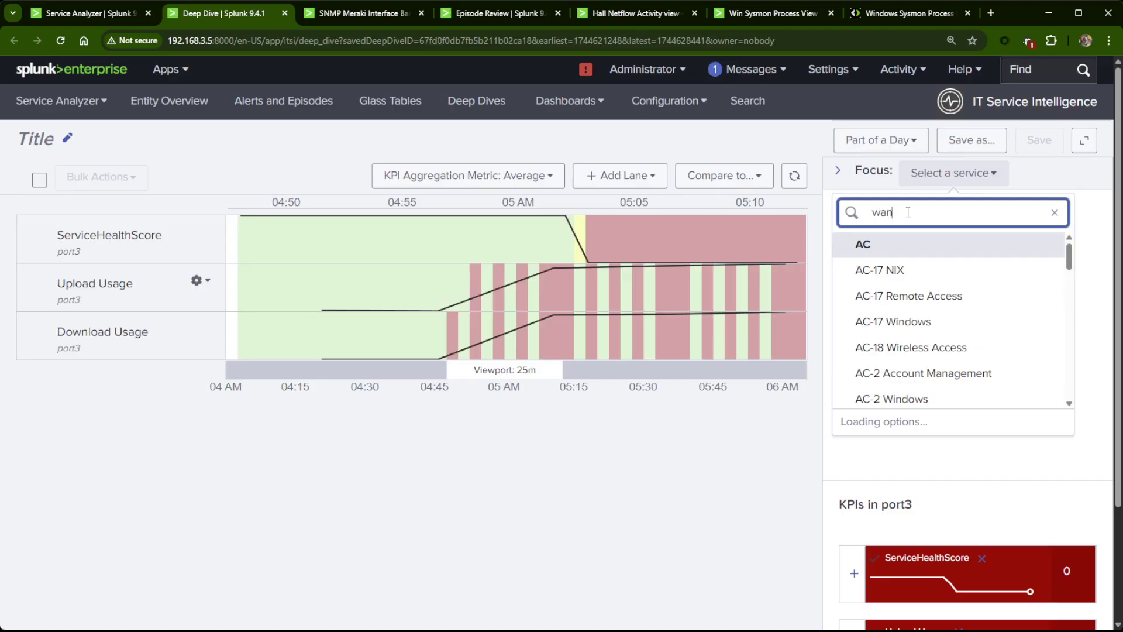
{"action": "left_click", "coordinate": [910, 262]}
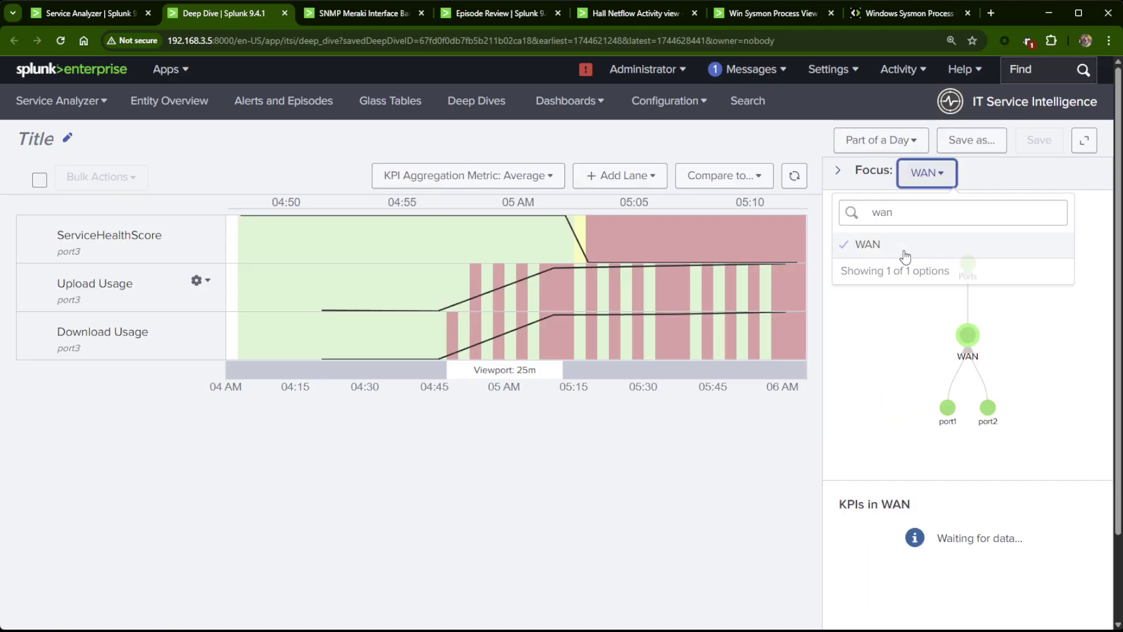
{"action": "scroll", "coordinate": [968, 480], "scroll_direction": "down", "scroll_amount": 2}
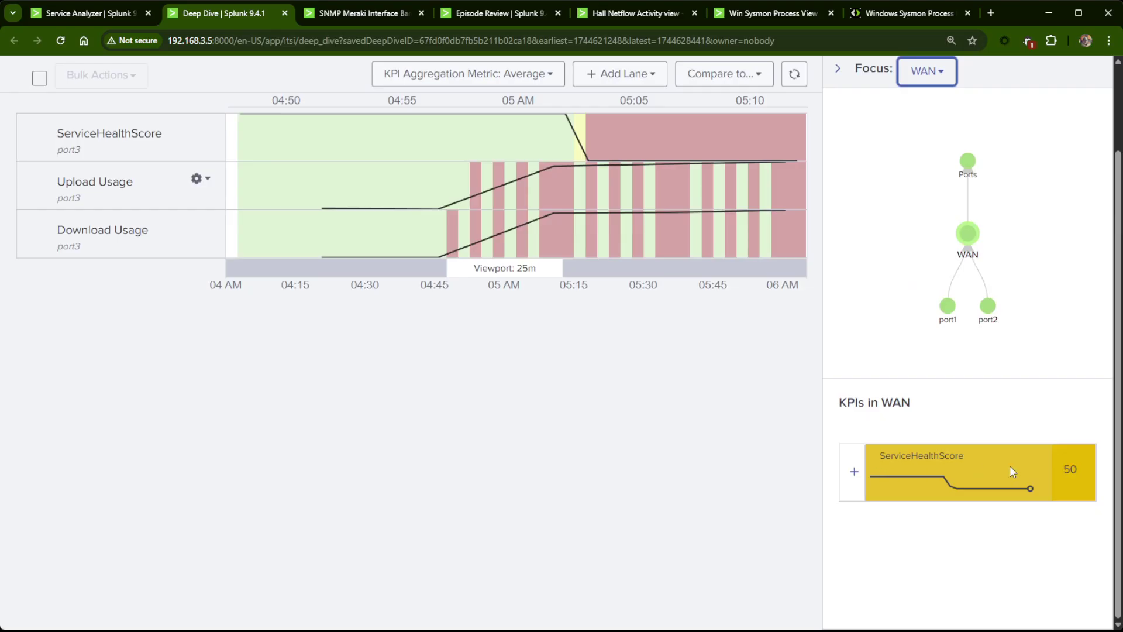
{"action": "left_click", "coordinate": [1011, 471]}
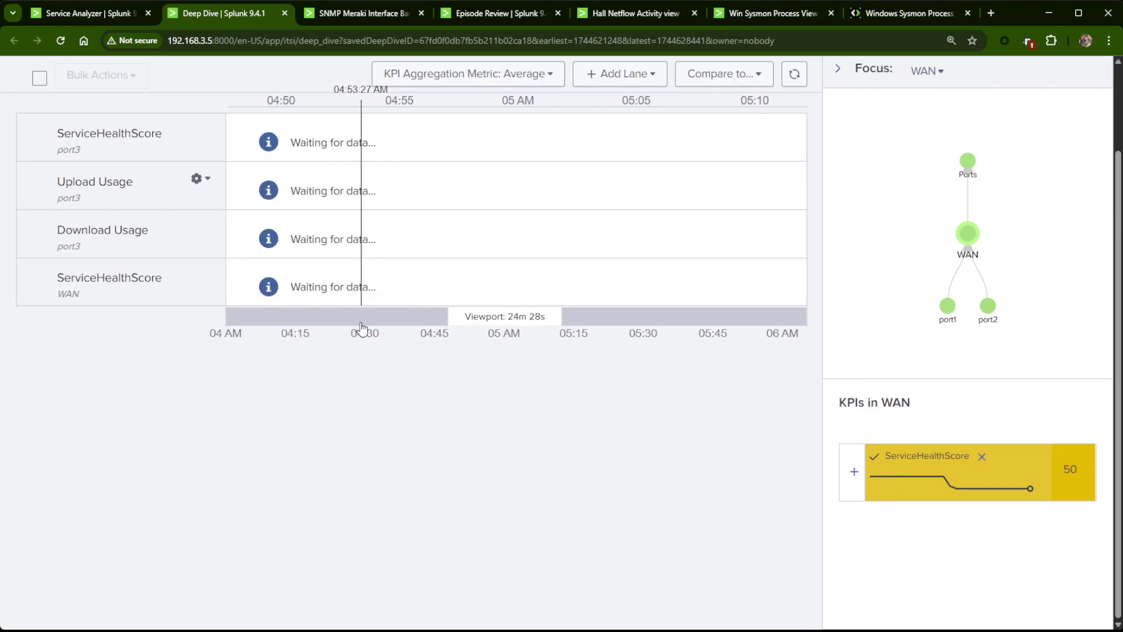
{"action": "scroll", "coordinate": [359, 527], "scroll_direction": "up", "scroll_amount": 2}
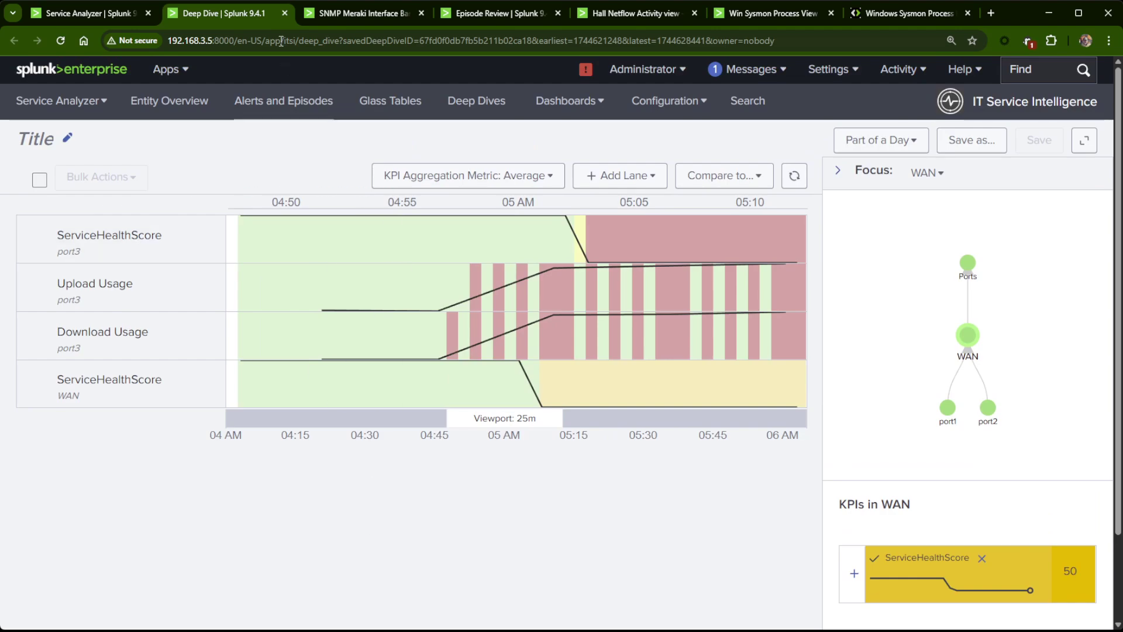
- Close the Deep Dive and port3 panel, returning to the SNMP Meraki bandwidth dashboard
{"action": "left_click", "coordinate": [285, 13]}
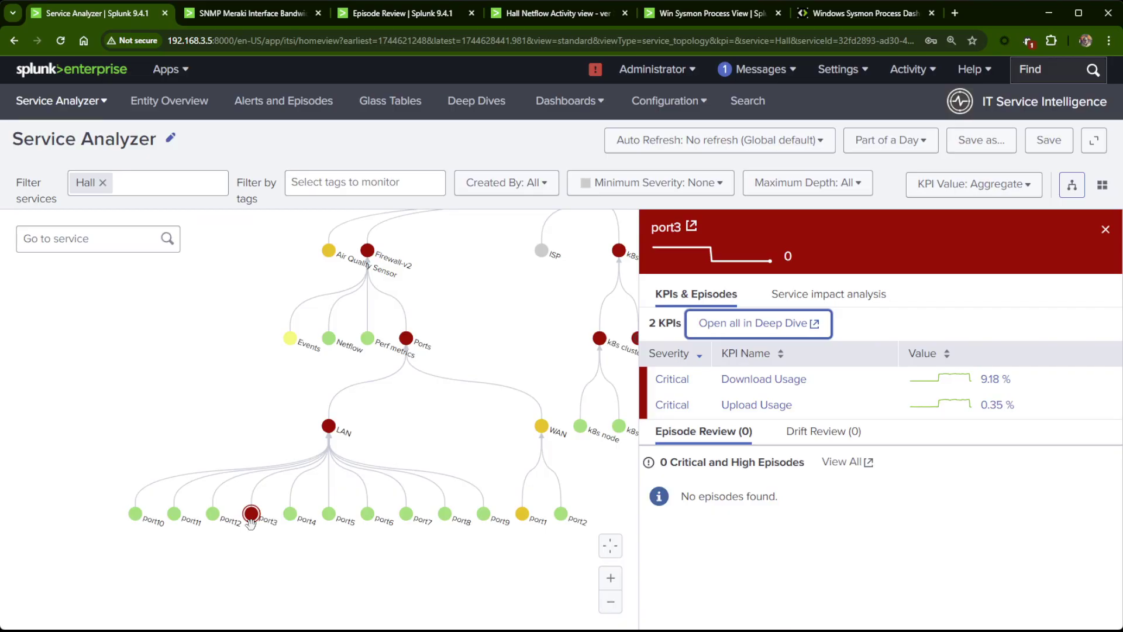
{"action": "left_click", "coordinate": [1107, 231]}
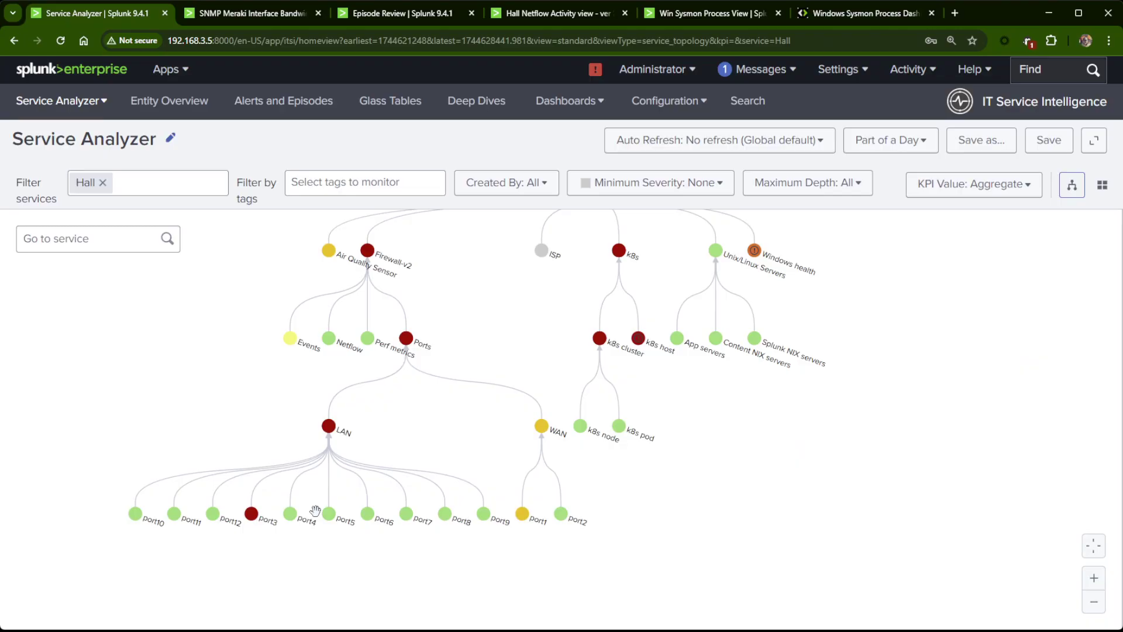
{"action": "left_click", "coordinate": [265, 16]}
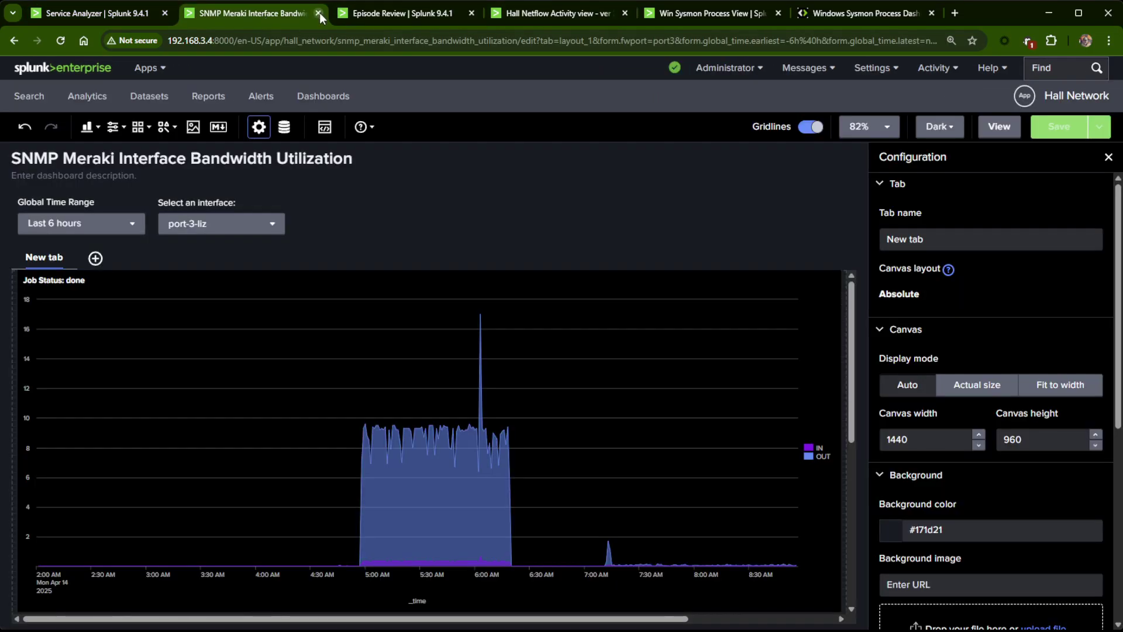
- Review the last 24 hours of episodes, led by the critical port1 Inbound Usage alert
{"action": "left_click", "coordinate": [392, 14]}
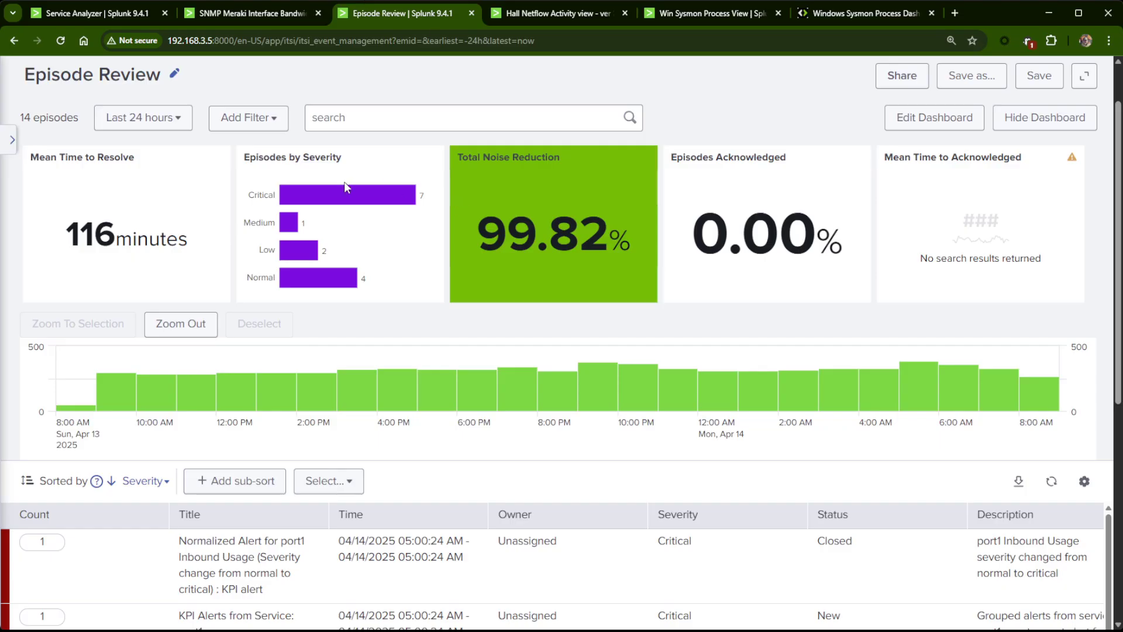
{"action": "scroll", "coordinate": [347, 185], "scroll_direction": "up", "scroll_amount": 1}
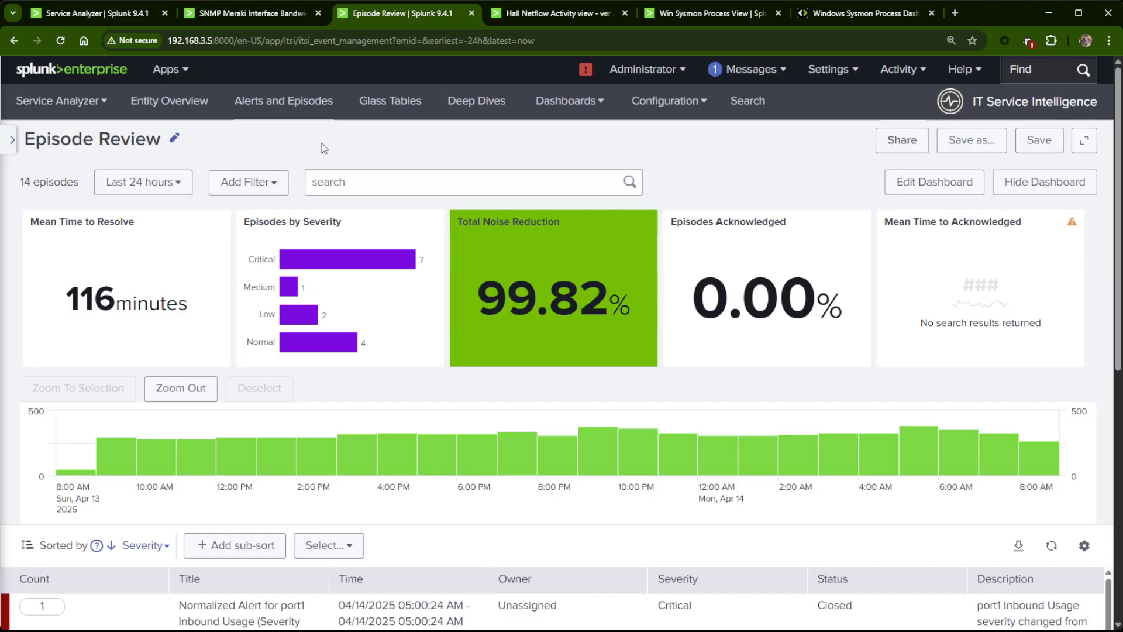
{"action": "scroll", "coordinate": [321, 143], "scroll_direction": "down", "scroll_amount": 2}
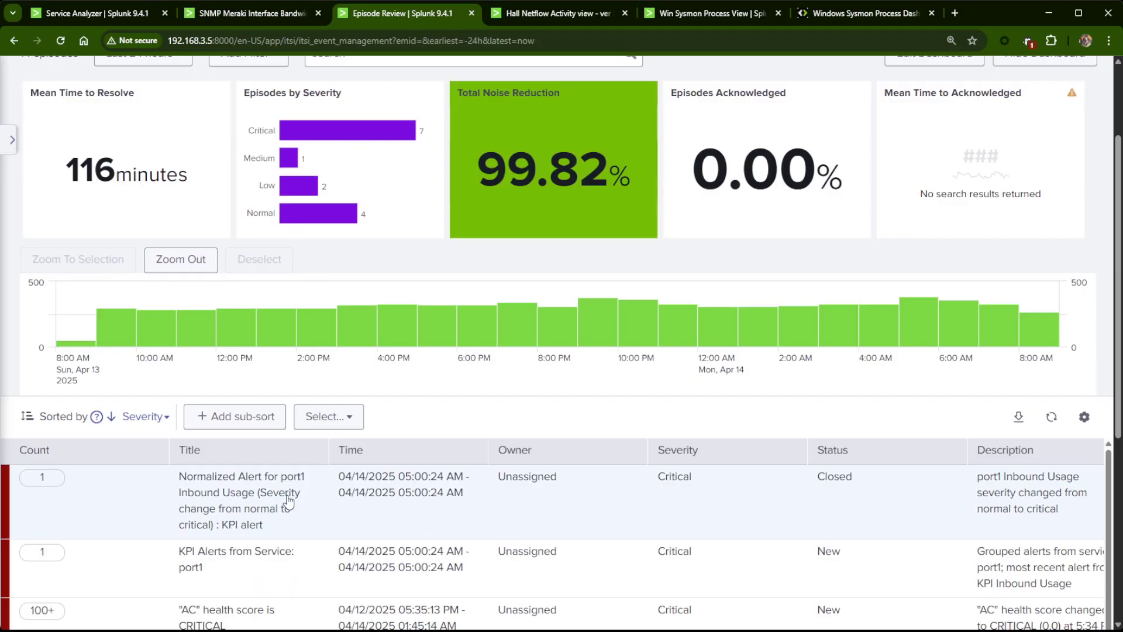
{"action": "left_click", "coordinate": [89, 12]}
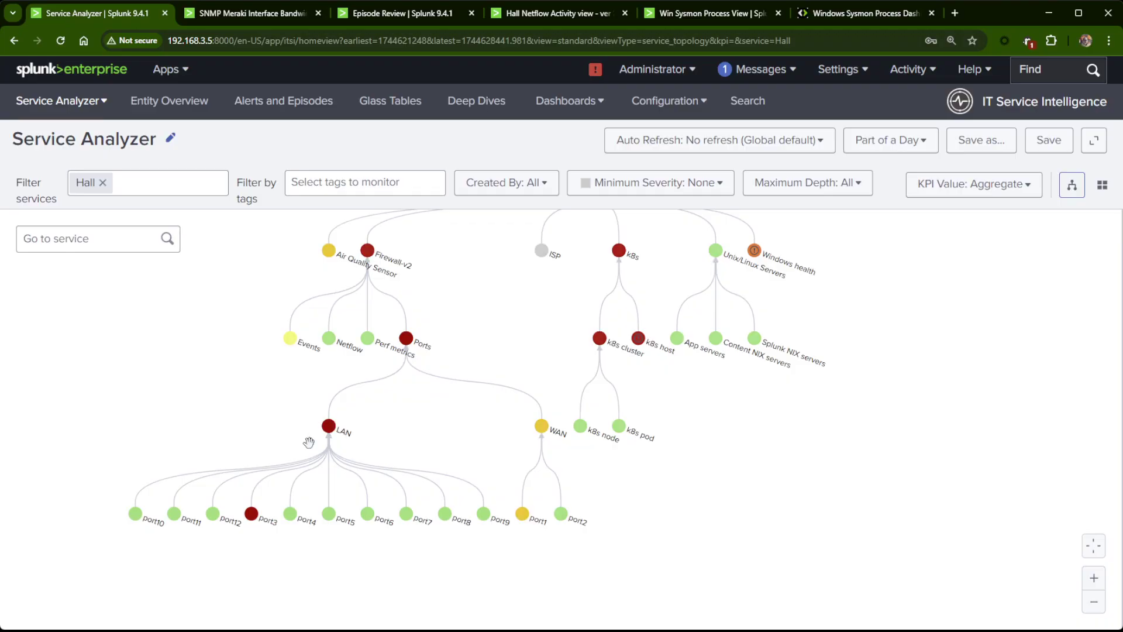
{"action": "mouse_move", "coordinate": [342, 417]}
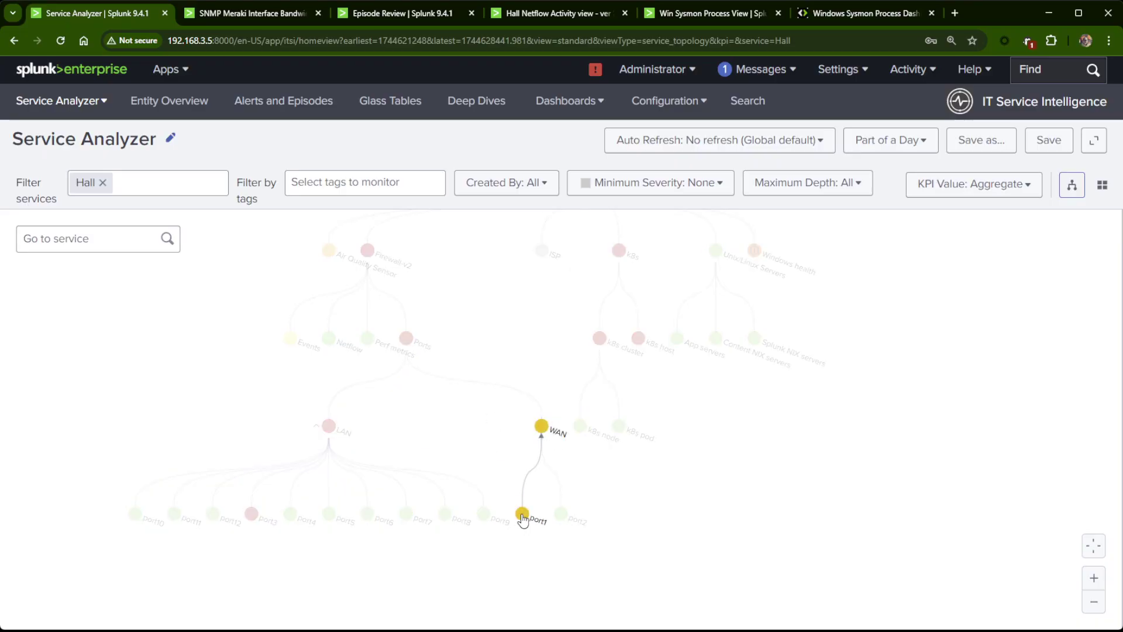
{"action": "left_click", "coordinate": [382, 12]}
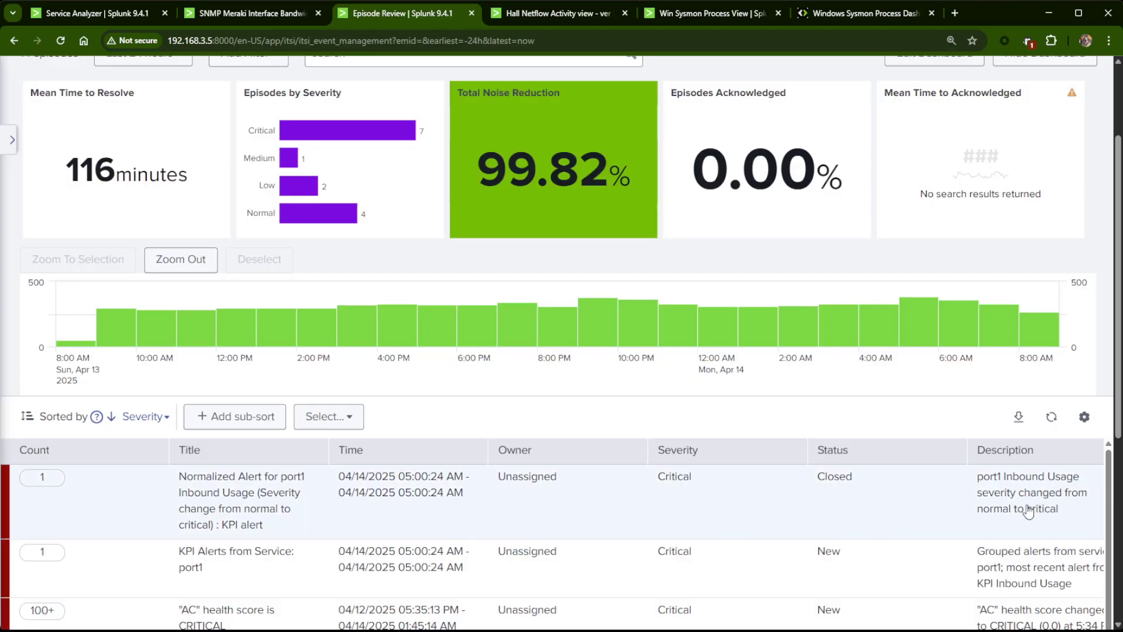
- Open the details of the critical port1 Inbound Usage episode
{"action": "left_click", "coordinate": [227, 501]}
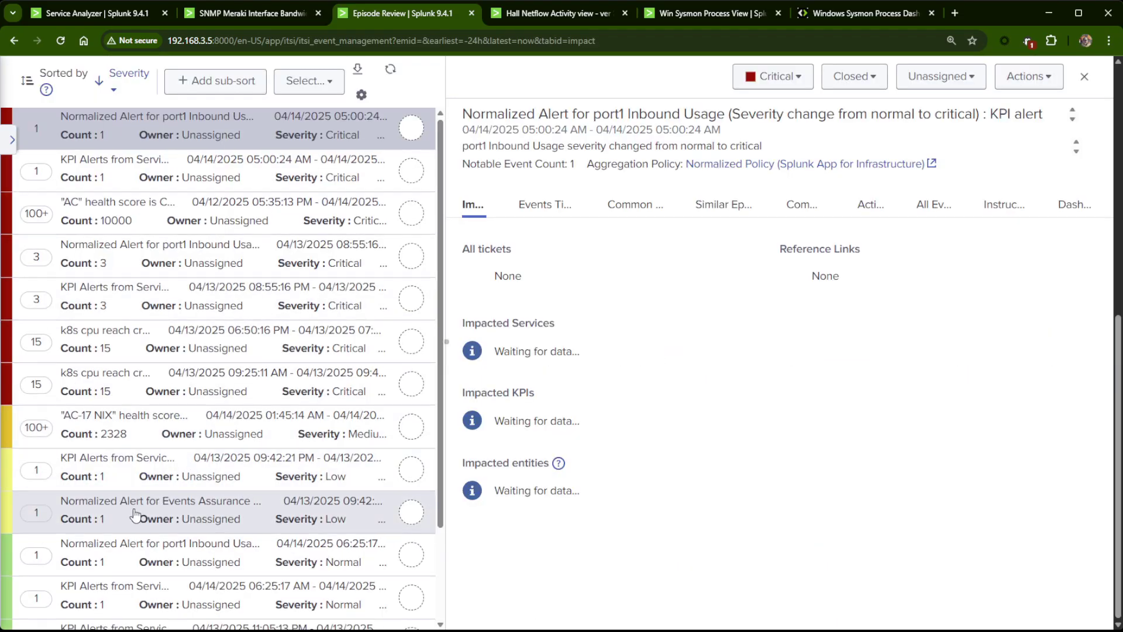
{"action": "scroll", "coordinate": [134, 514], "scroll_direction": "down", "scroll_amount": 2}
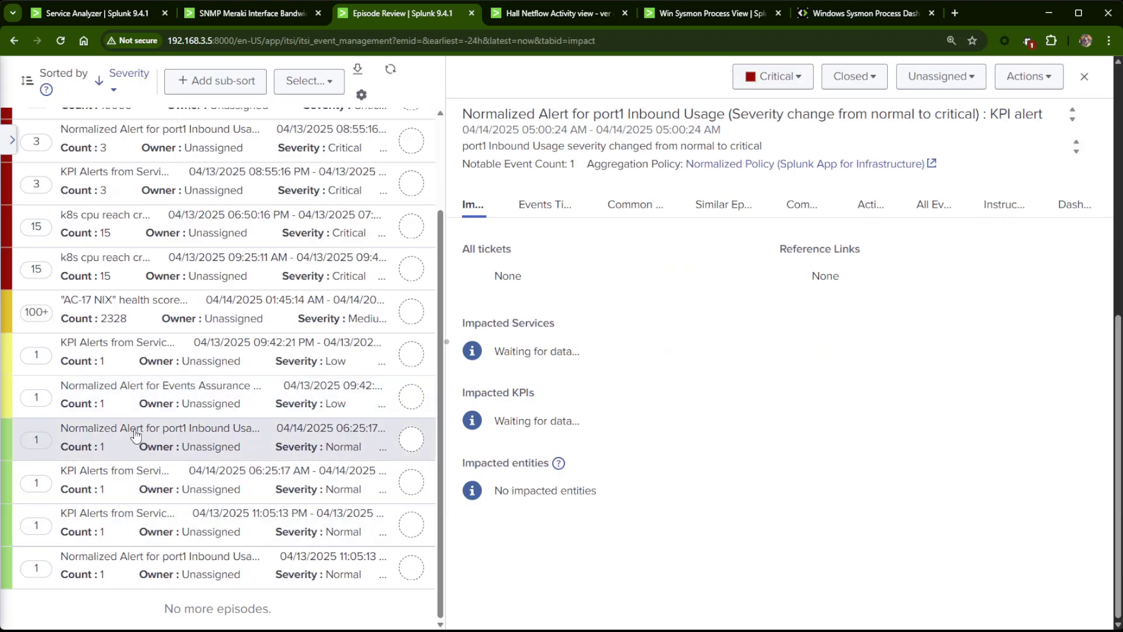
{"action": "scroll", "coordinate": [293, 281], "scroll_direction": "up", "scroll_amount": 2}
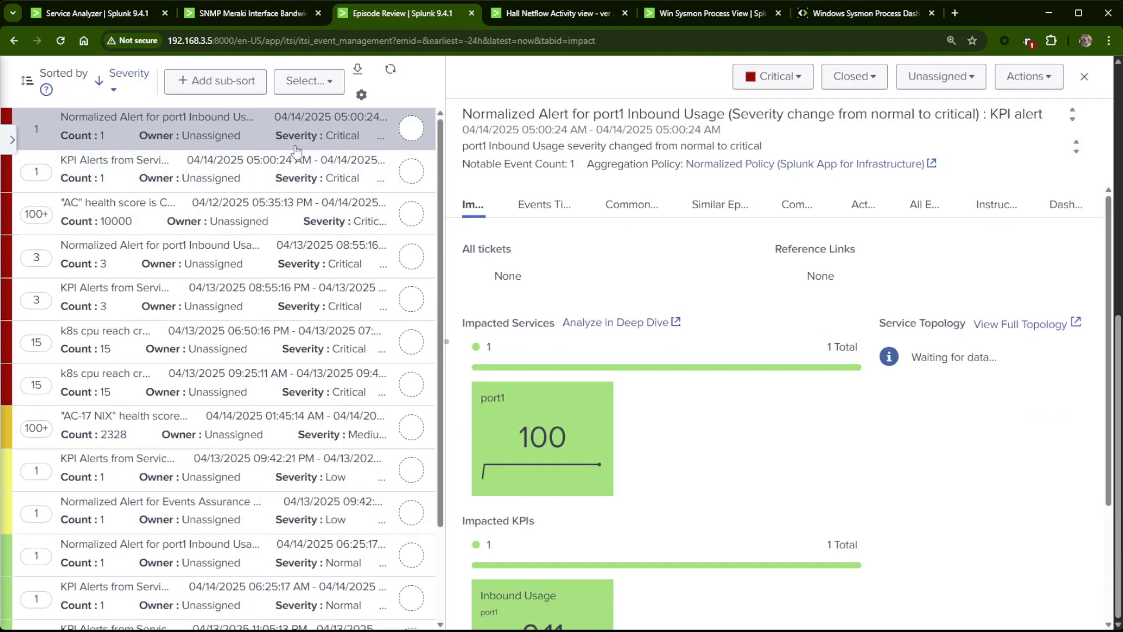
{"action": "scroll", "coordinate": [632, 294], "scroll_direction": "up", "scroll_amount": 3}
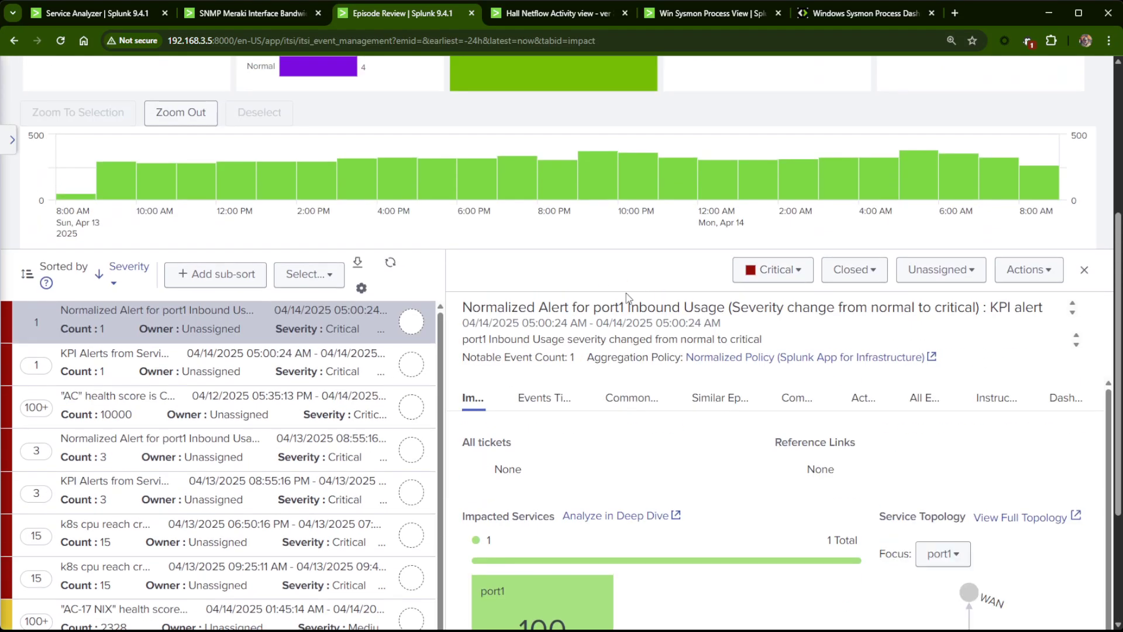
{"action": "scroll", "coordinate": [628, 297], "scroll_direction": "down", "scroll_amount": 1}
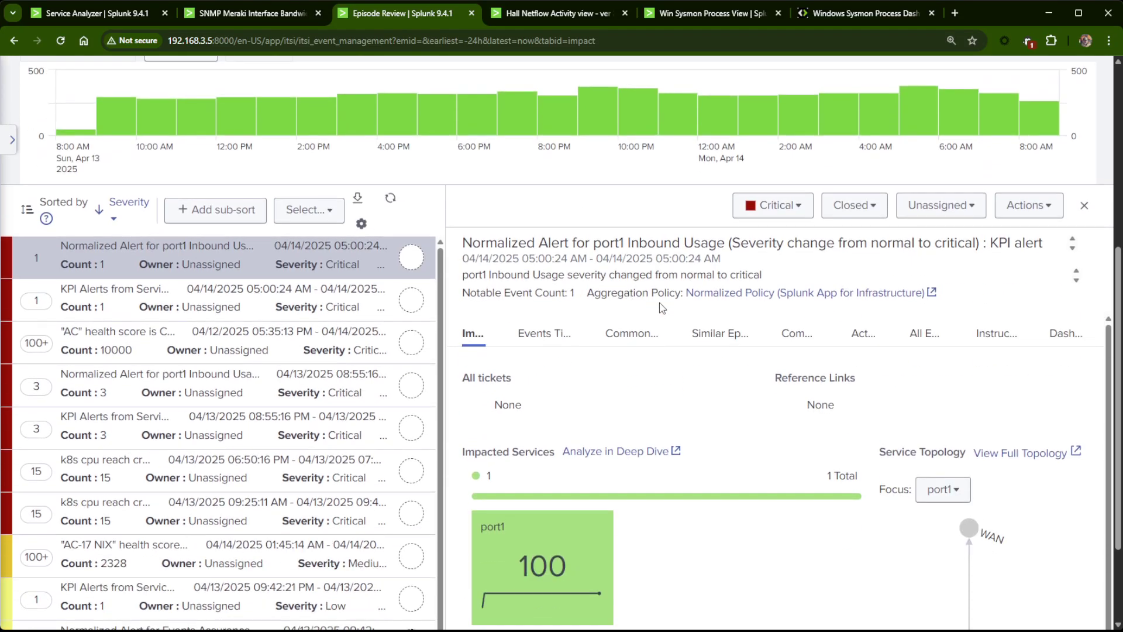
- Check the episode's owner, actions, events timeline, common fields, and its empty instructions
{"action": "left_click", "coordinate": [919, 211]}
{"action": "left_click", "coordinate": [1027, 209]}
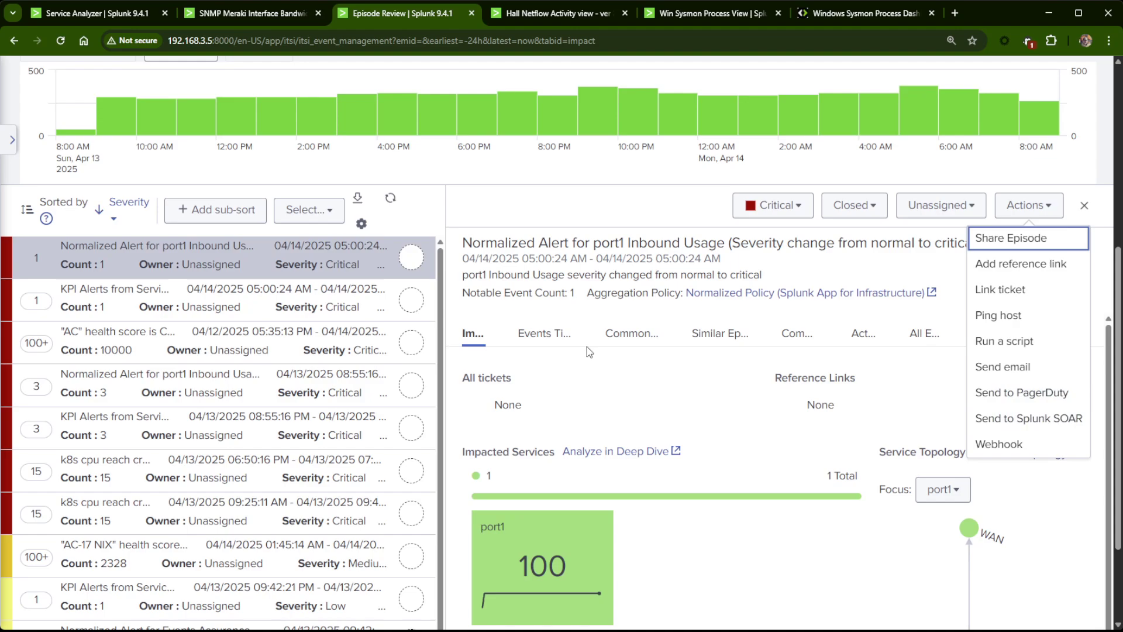
{"action": "left_click", "coordinate": [542, 341]}
{"action": "left_click", "coordinate": [643, 338]}
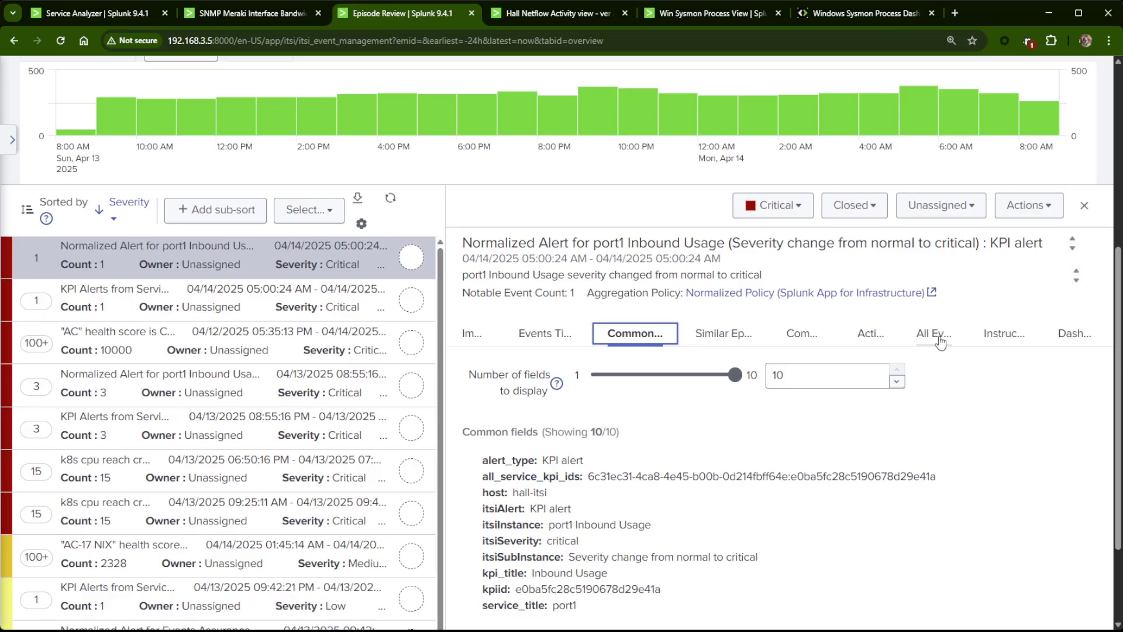
{"action": "left_click", "coordinate": [1005, 340]}
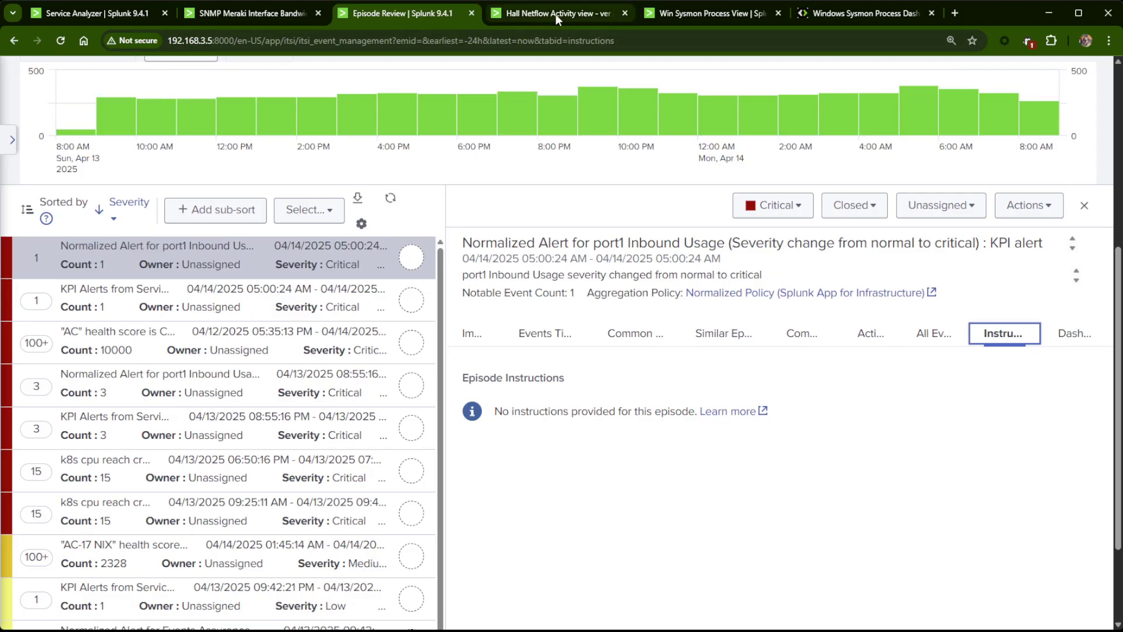
- In Hall Netflow Activity, find WHOIS for 147.160.170.38: ASN 397326, SFN-ASN, US
{"action": "left_click", "coordinate": [94, 13]}
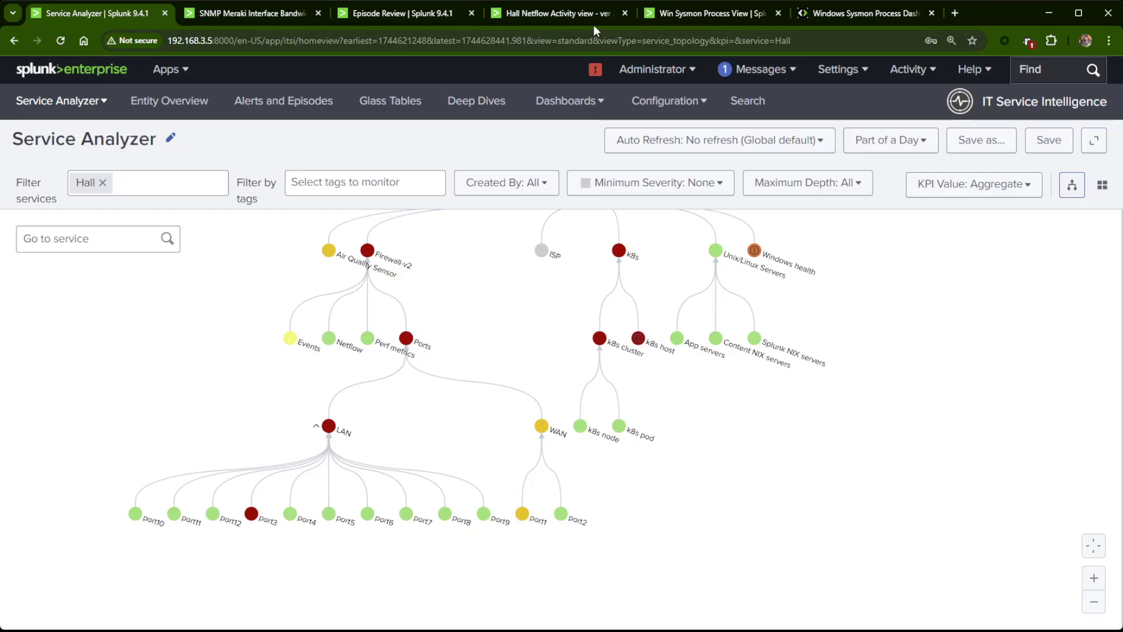
{"action": "left_click", "coordinate": [574, 12]}
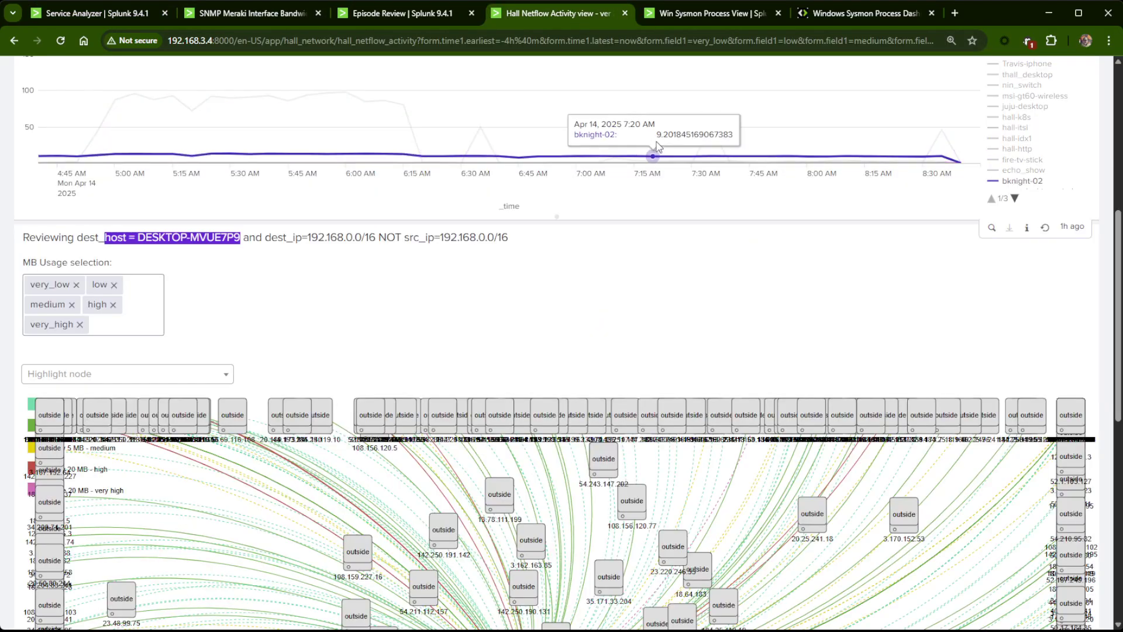
{"action": "scroll", "coordinate": [657, 146], "scroll_direction": "up", "scroll_amount": 6}
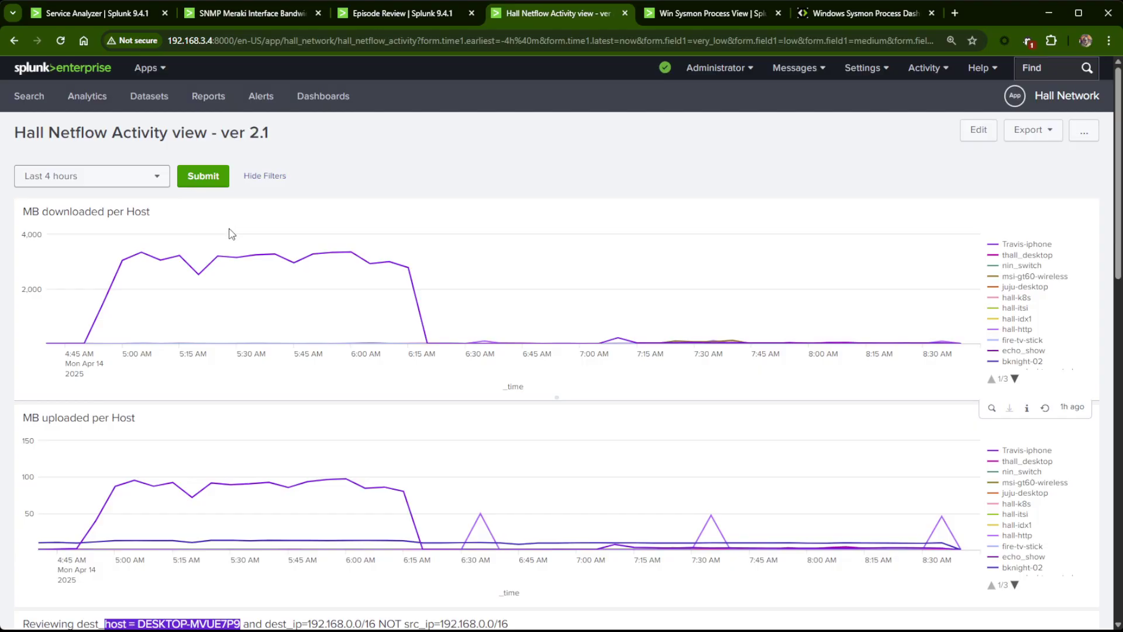
{"action": "mouse_move", "coordinate": [354, 260]}
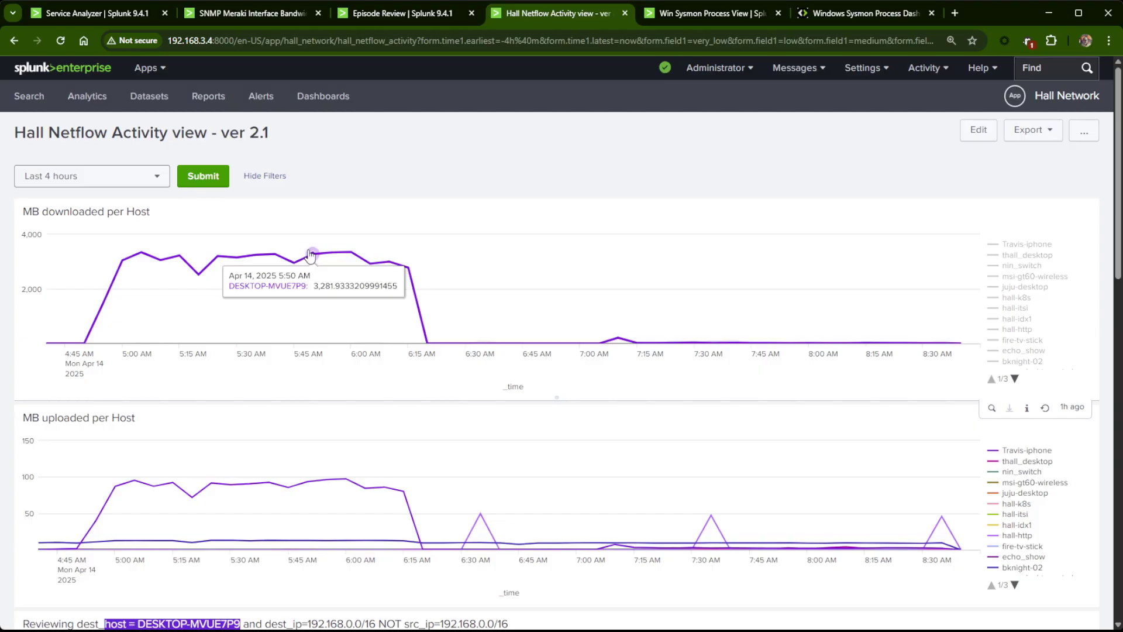
{"action": "scroll", "coordinate": [341, 264], "scroll_direction": "down", "scroll_amount": 9}
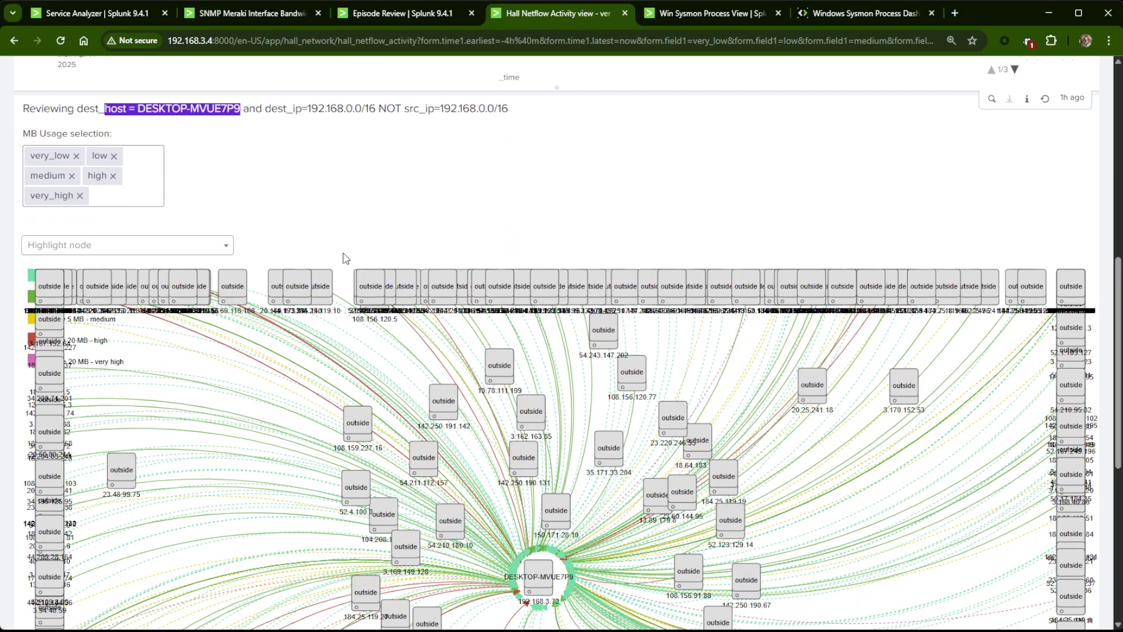
{"action": "scroll", "coordinate": [343, 256], "scroll_direction": "up", "scroll_amount": 5}
{"action": "scroll", "coordinate": [344, 204], "scroll_direction": "up", "scroll_amount": 4}
{"action": "scroll", "coordinate": [326, 180], "scroll_direction": "down", "scroll_amount": 6}
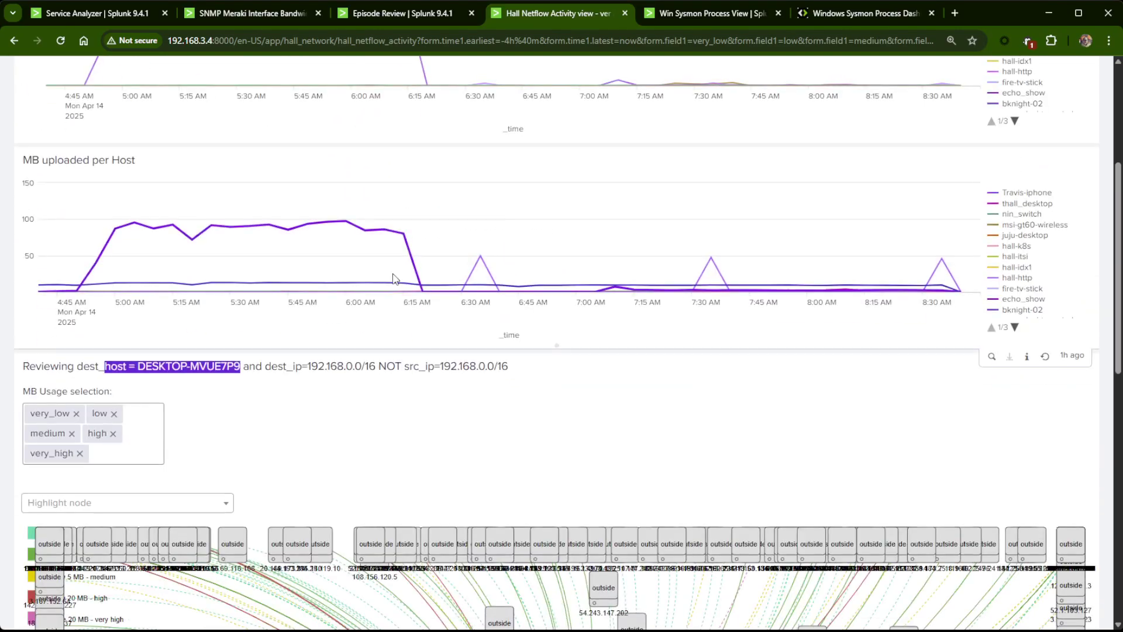
{"action": "scroll", "coordinate": [317, 543], "scroll_direction": "down", "scroll_amount": 8}
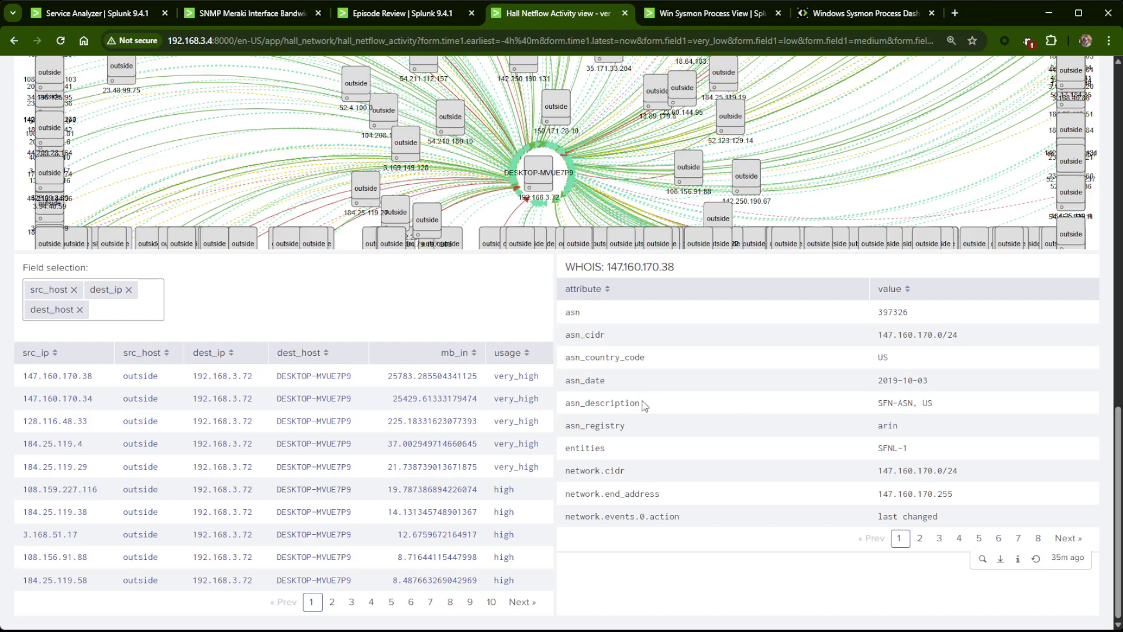
{"action": "left_click", "coordinate": [919, 538]}
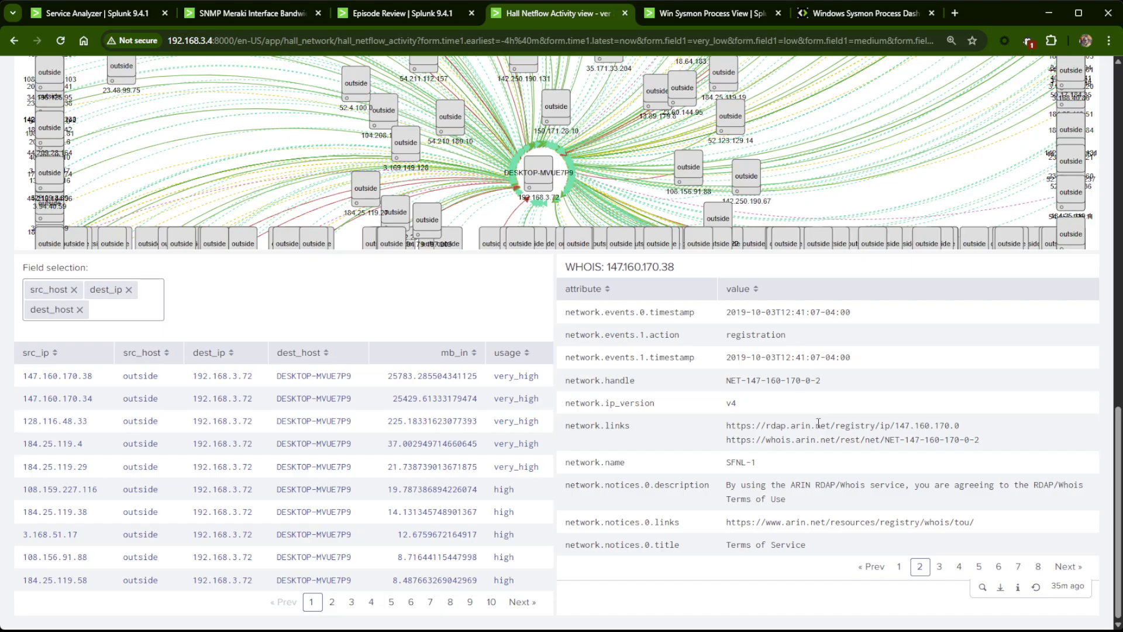
{"action": "left_click", "coordinate": [939, 566]}
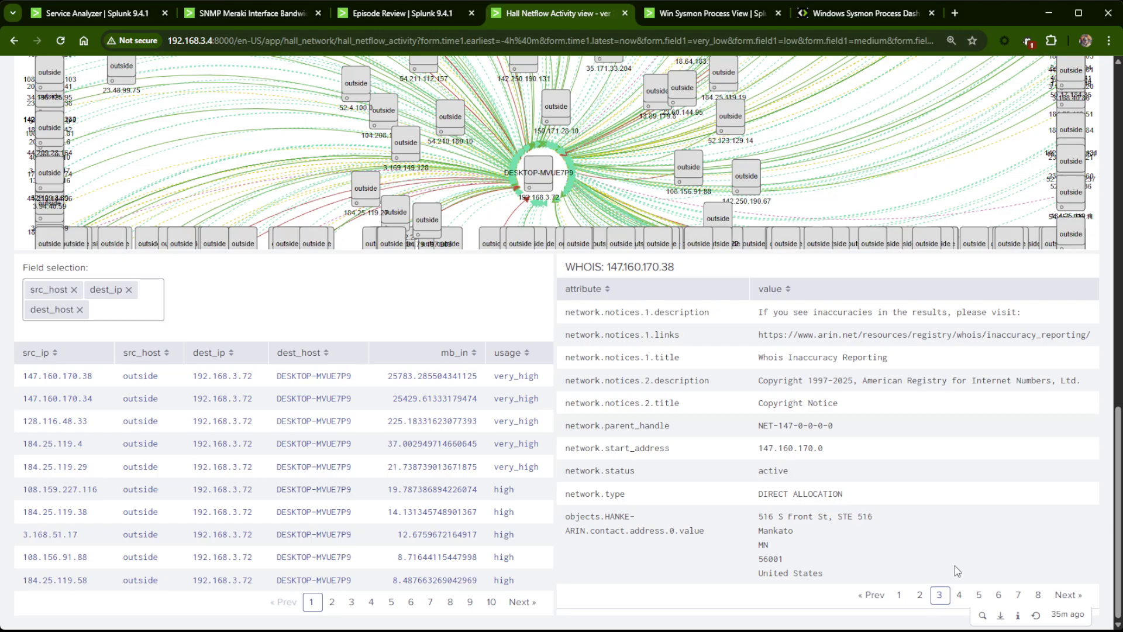
{"action": "left_click", "coordinate": [902, 596]}
{"action": "mouse_move", "coordinate": [918, 588]}
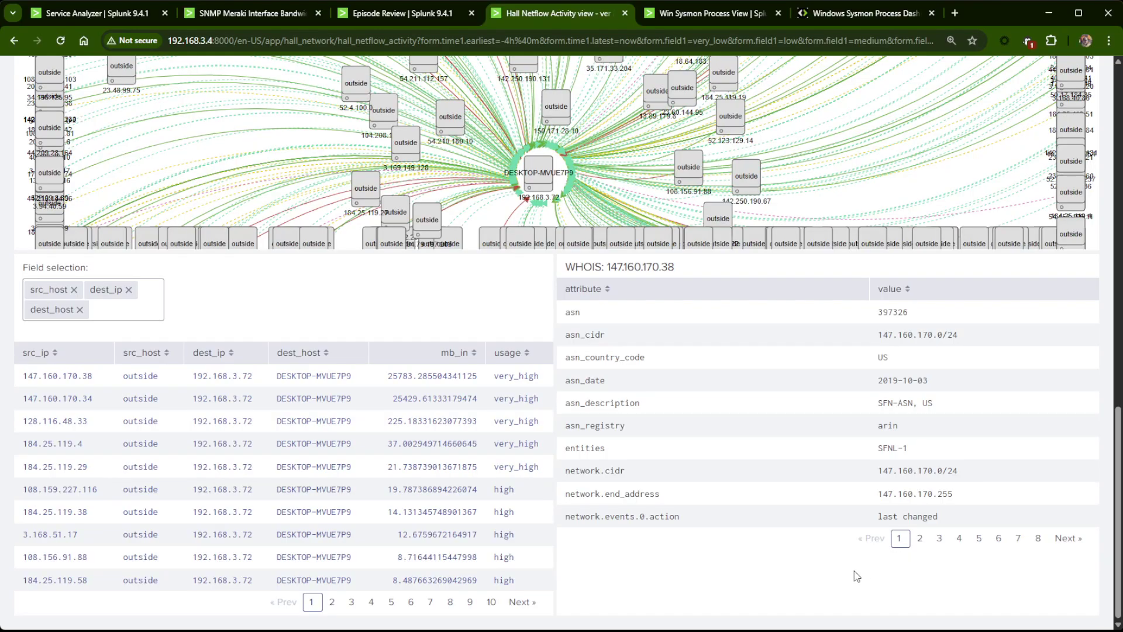
{"action": "scroll", "coordinate": [767, 522], "scroll_direction": "up", "scroll_amount": 3}
- Replace the DESKTOP-MVUE7P9 host filter with * in Win Sysmon Process View to include all hosts
{"action": "scroll", "coordinate": [760, 523], "scroll_direction": "up", "scroll_amount": 3}
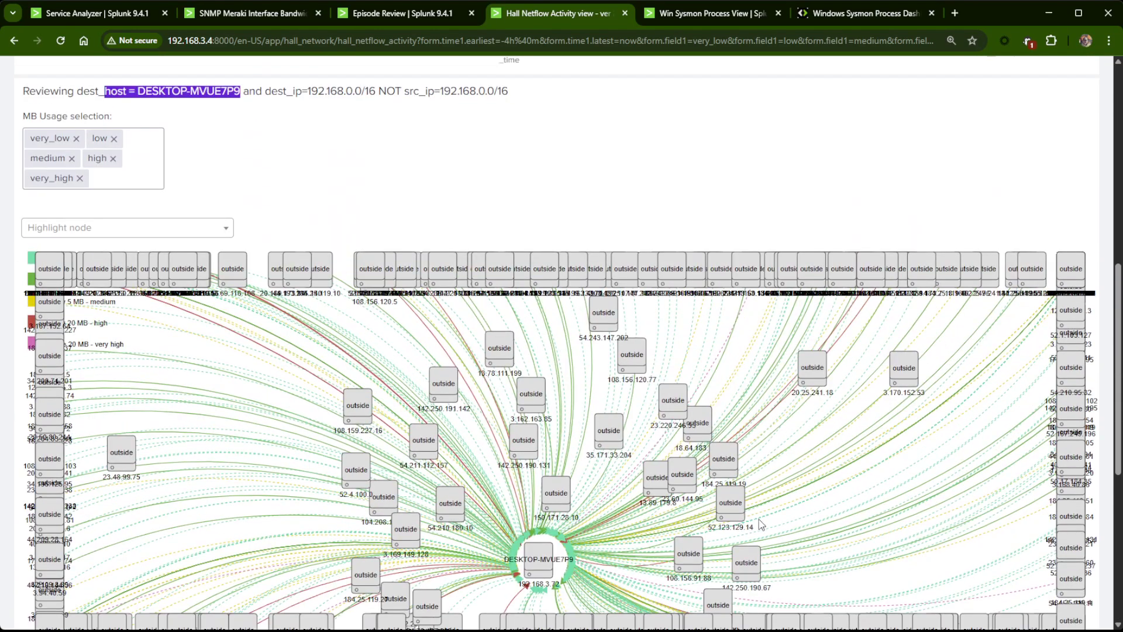
{"action": "scroll", "coordinate": [760, 523], "scroll_direction": "up", "scroll_amount": 5}
{"action": "left_click", "coordinate": [705, 14]}
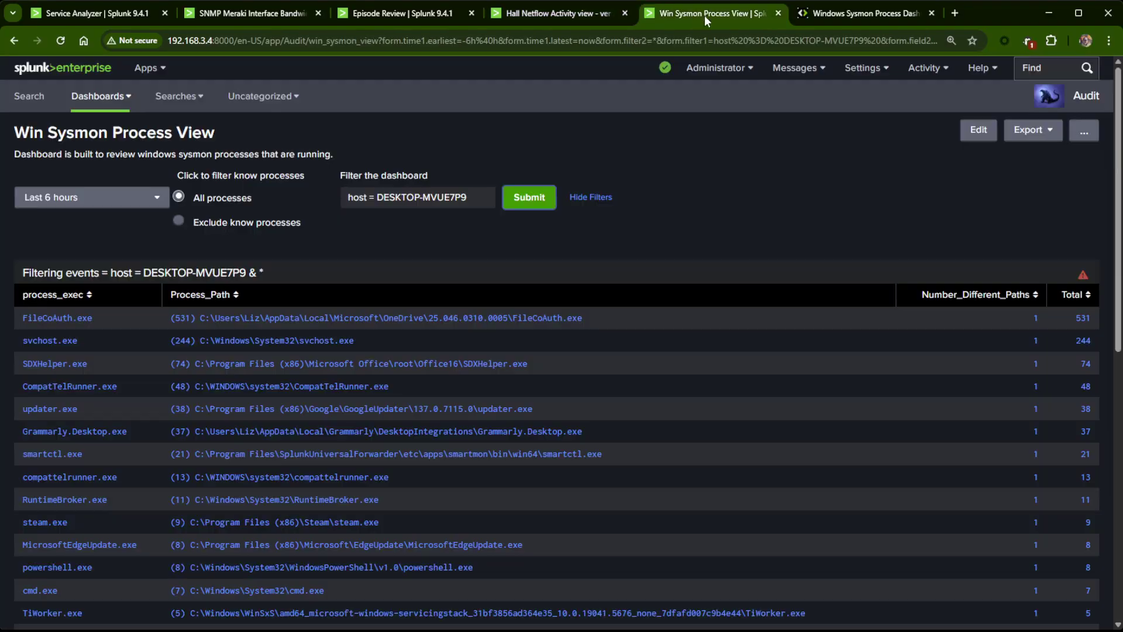
{"action": "left_click", "coordinate": [485, 196]}
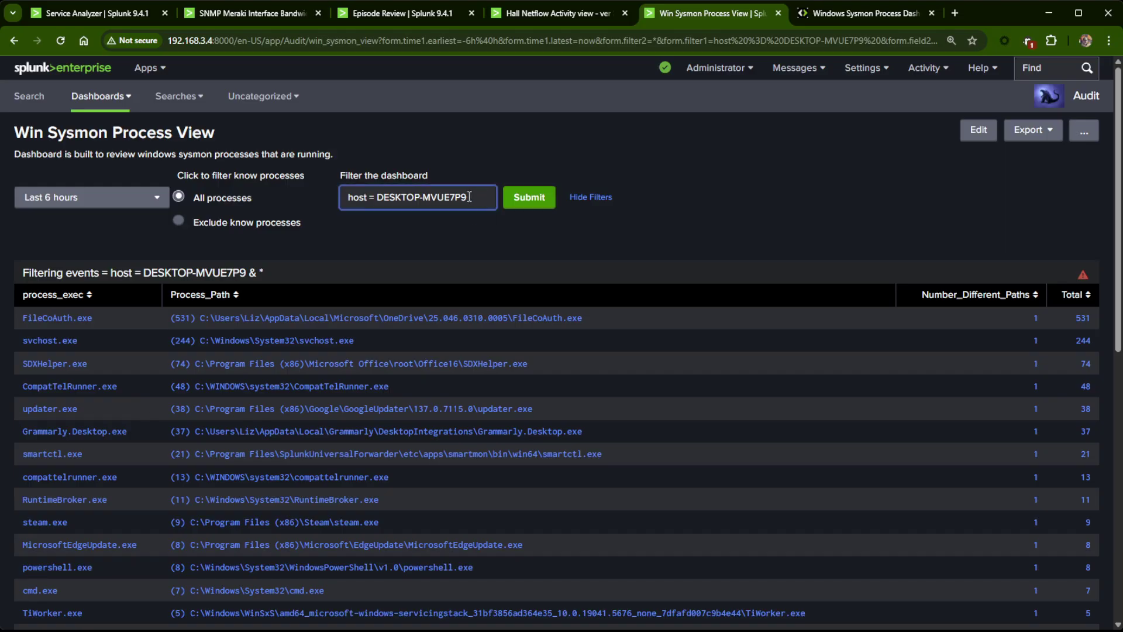
{"action": "left_click", "coordinate": [61, 41]}
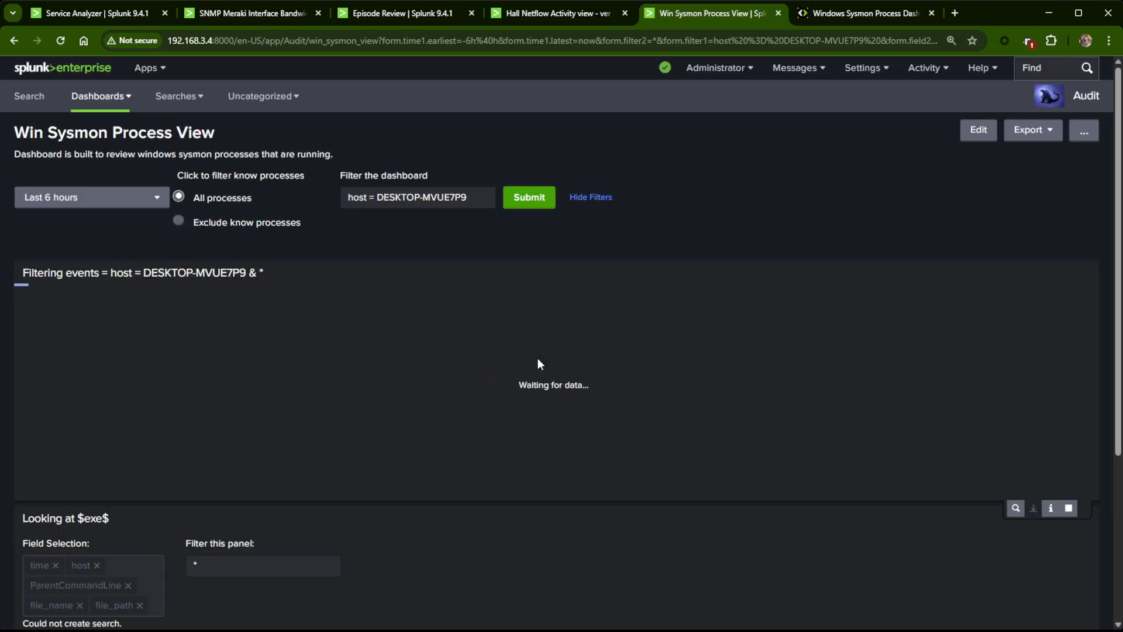
{"action": "left_click_drag", "start_coordinate": [476, 206], "coordinate": [325, 206]}
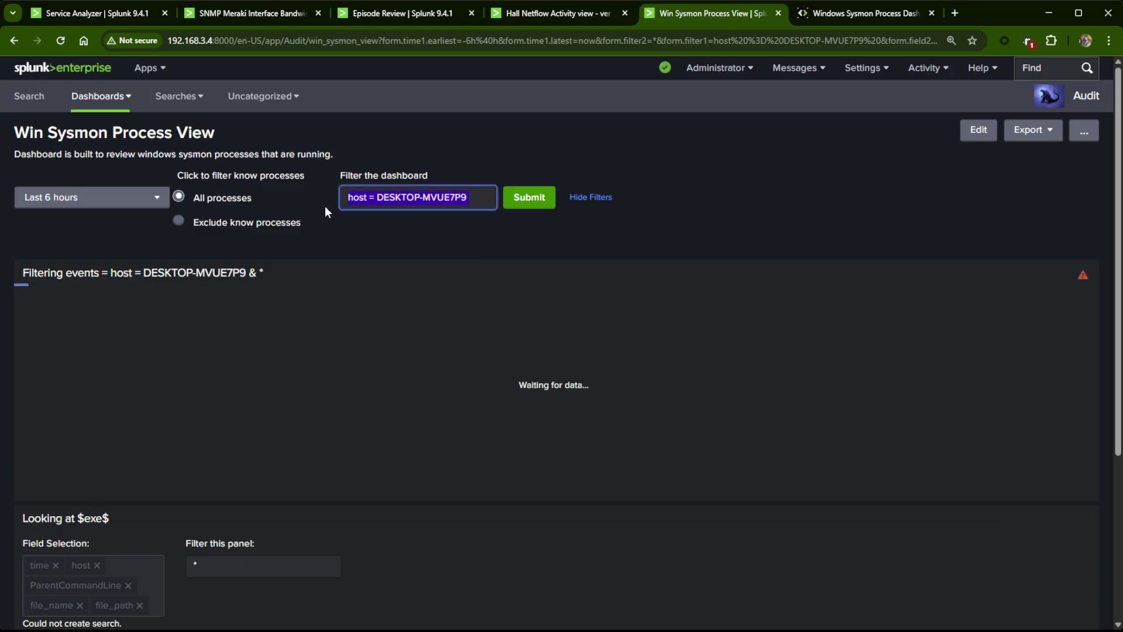
{"action": "type", "text": "*"}
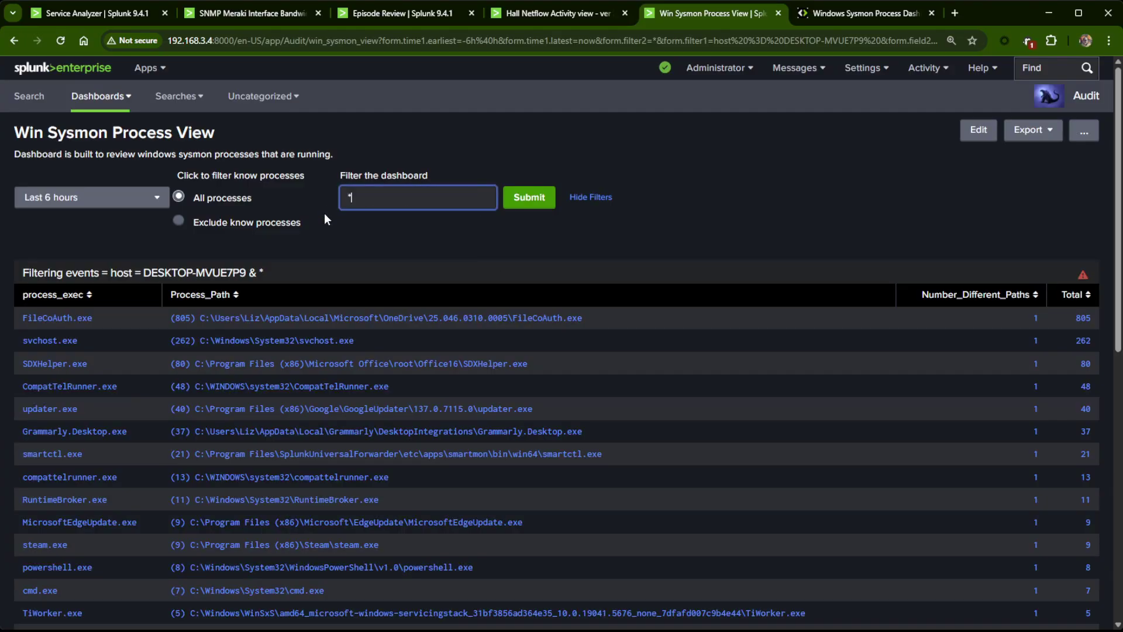
{"action": "left_click", "coordinate": [528, 199]}
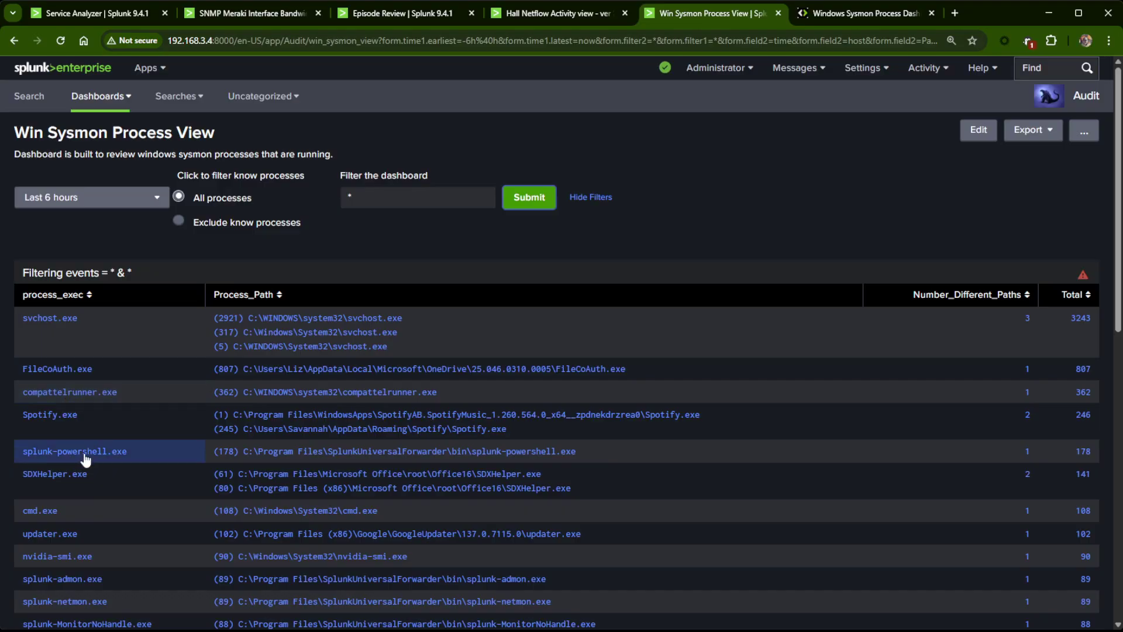
{"action": "scroll", "coordinate": [86, 460], "scroll_direction": "down", "scroll_amount": 2}
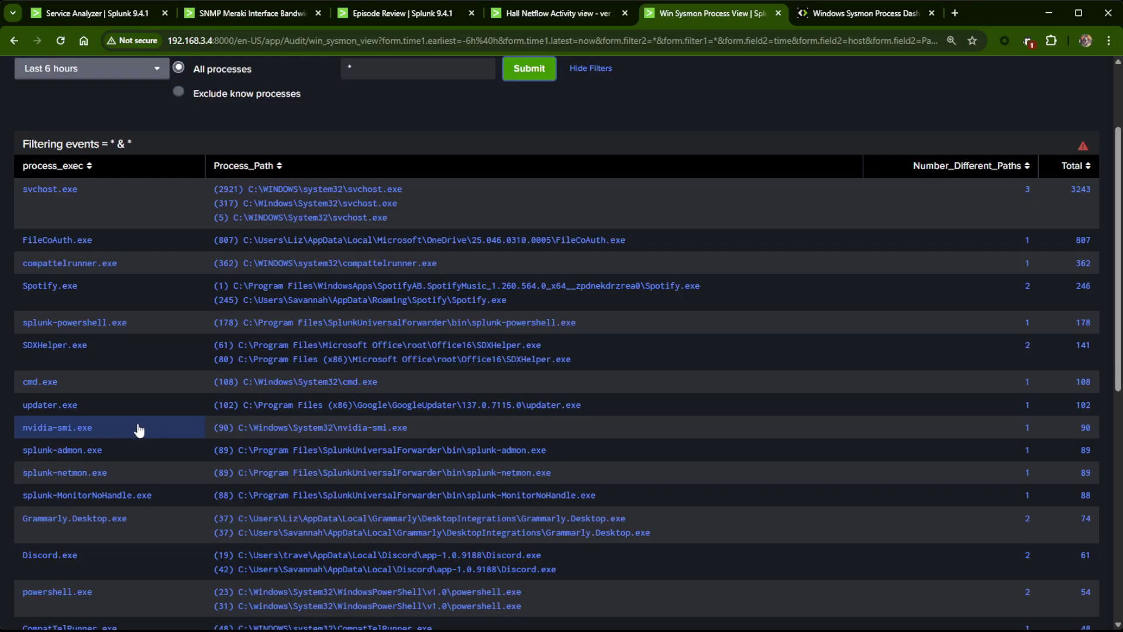
{"action": "scroll", "coordinate": [178, 461], "scroll_direction": "down", "scroll_amount": 1}
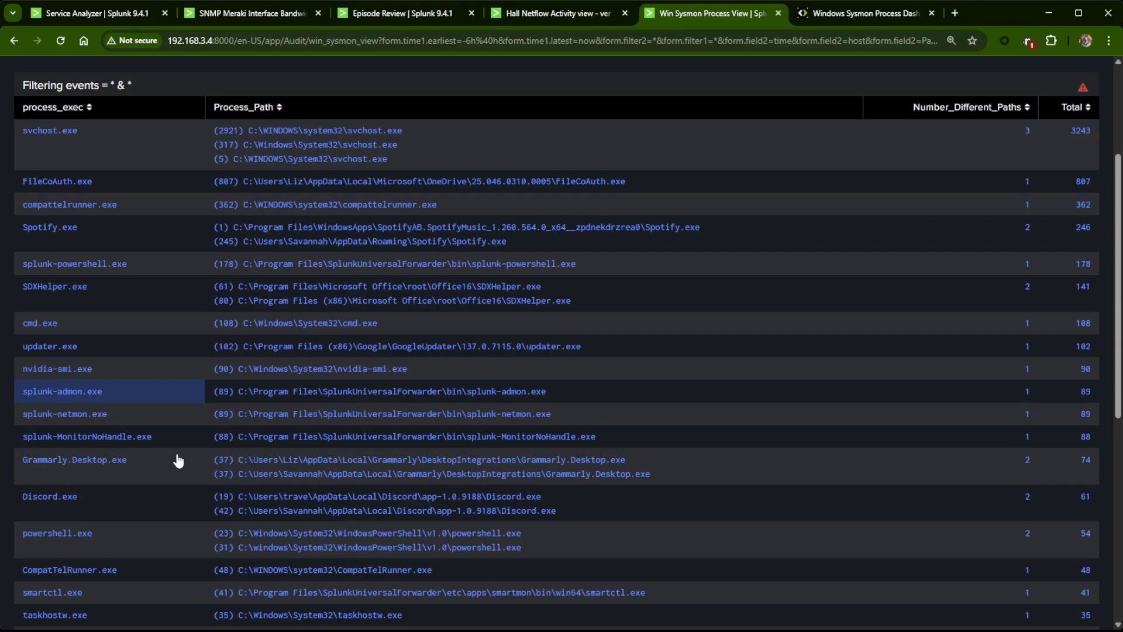
{"action": "scroll", "coordinate": [179, 461], "scroll_direction": "down", "scroll_amount": 2}
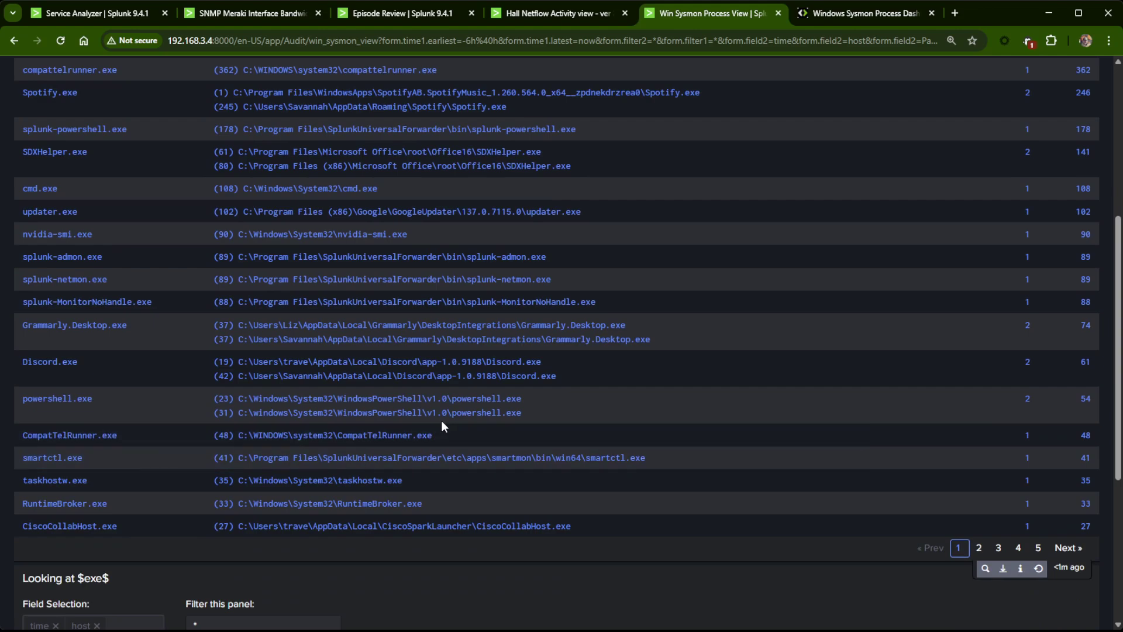
{"action": "scroll", "coordinate": [424, 436], "scroll_direction": "up", "scroll_amount": 1}
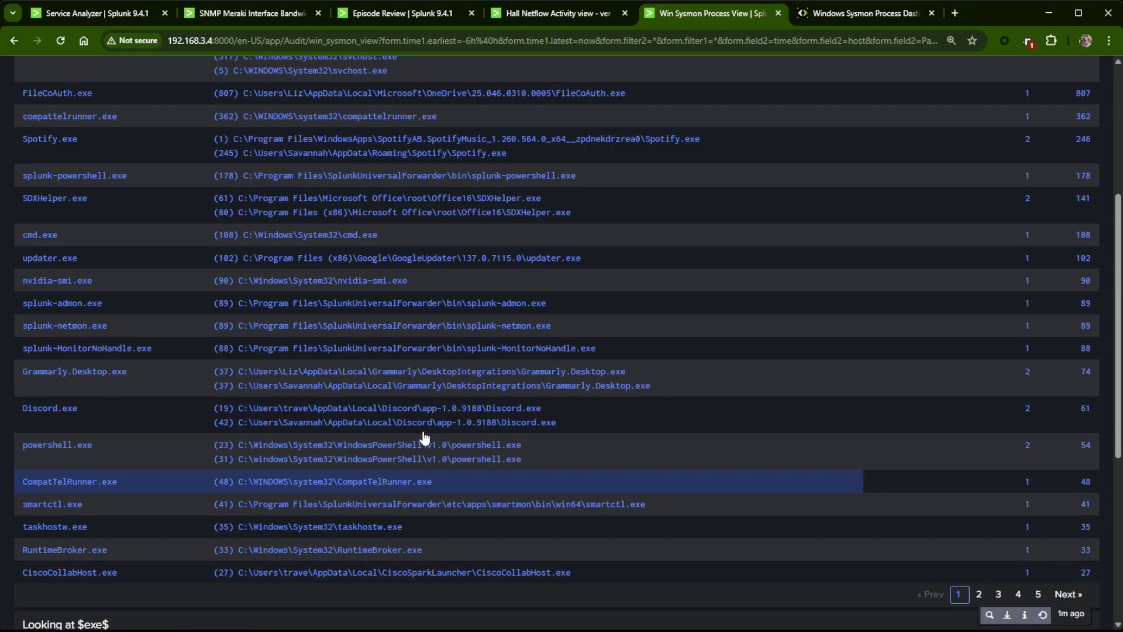
{"action": "scroll", "coordinate": [424, 438], "scroll_direction": "up", "scroll_amount": 5}
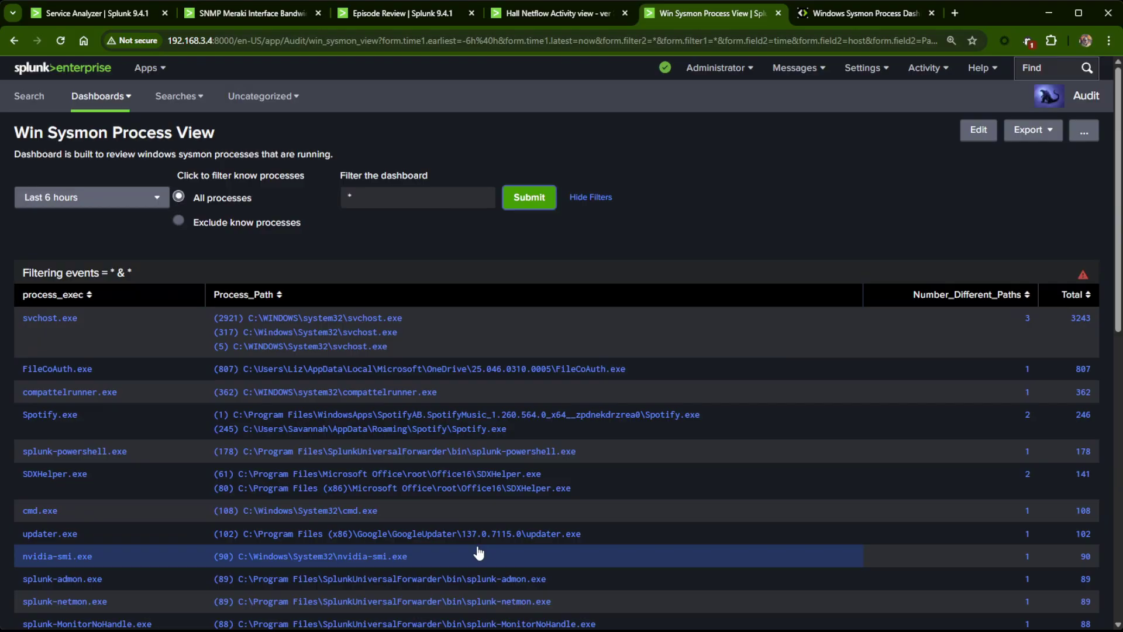
- Open the goSplunk author page in a new tab and browse posts like NIX Login Dashboard
{"action": "left_click", "coordinate": [870, 13]}
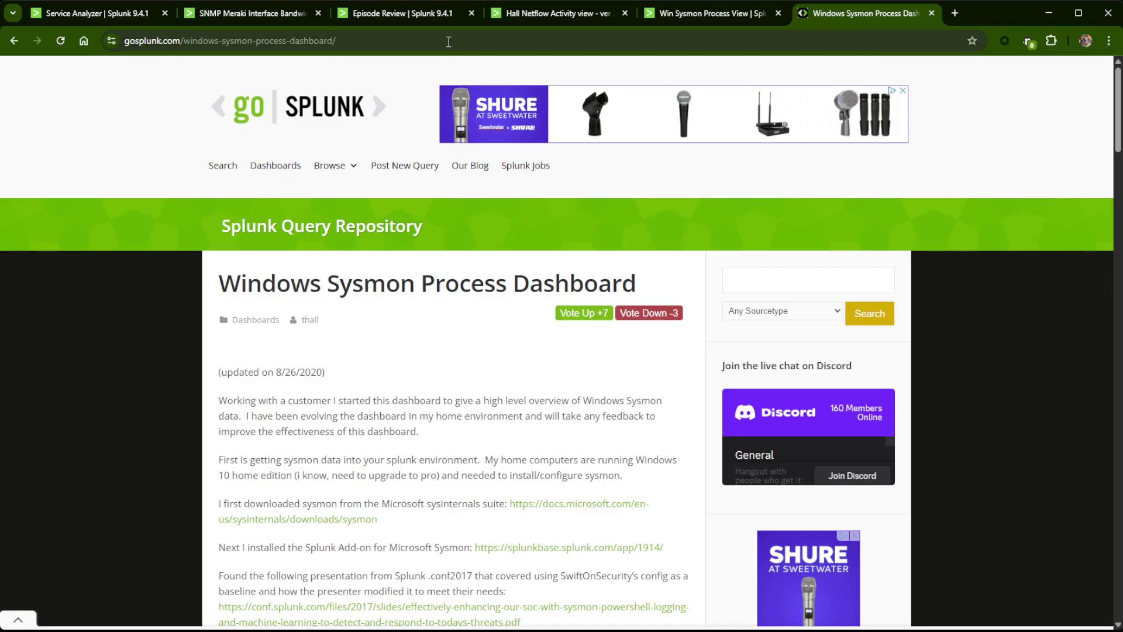
{"action": "left_click", "coordinate": [951, 15]}
{"action": "type", "text": "gosplunk"}
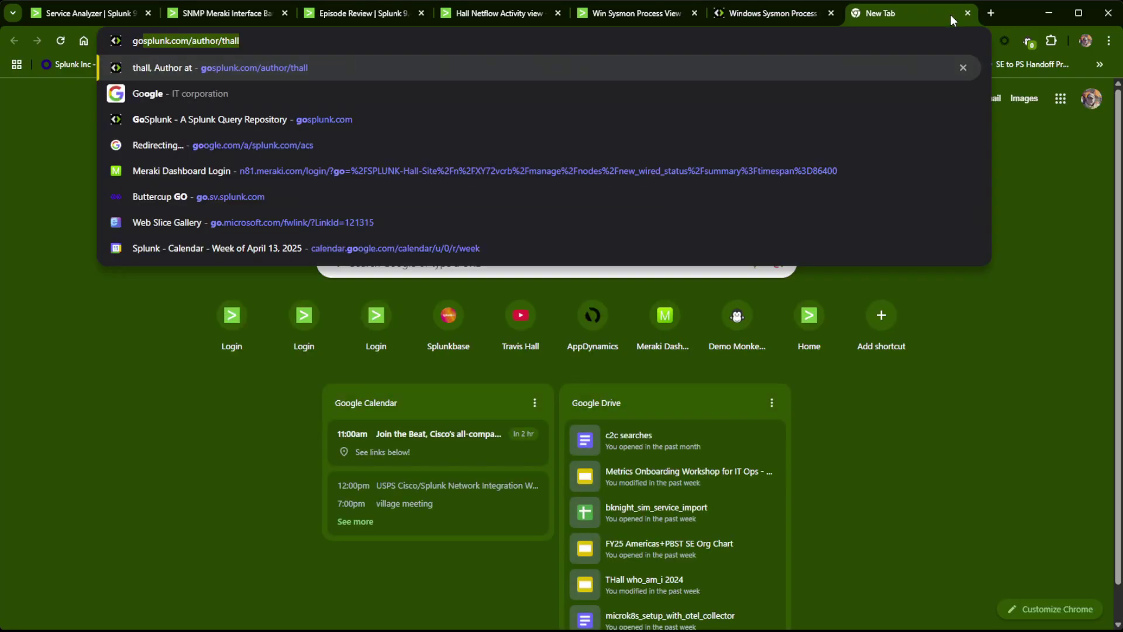
{"action": "left_click", "coordinate": [314, 69]}
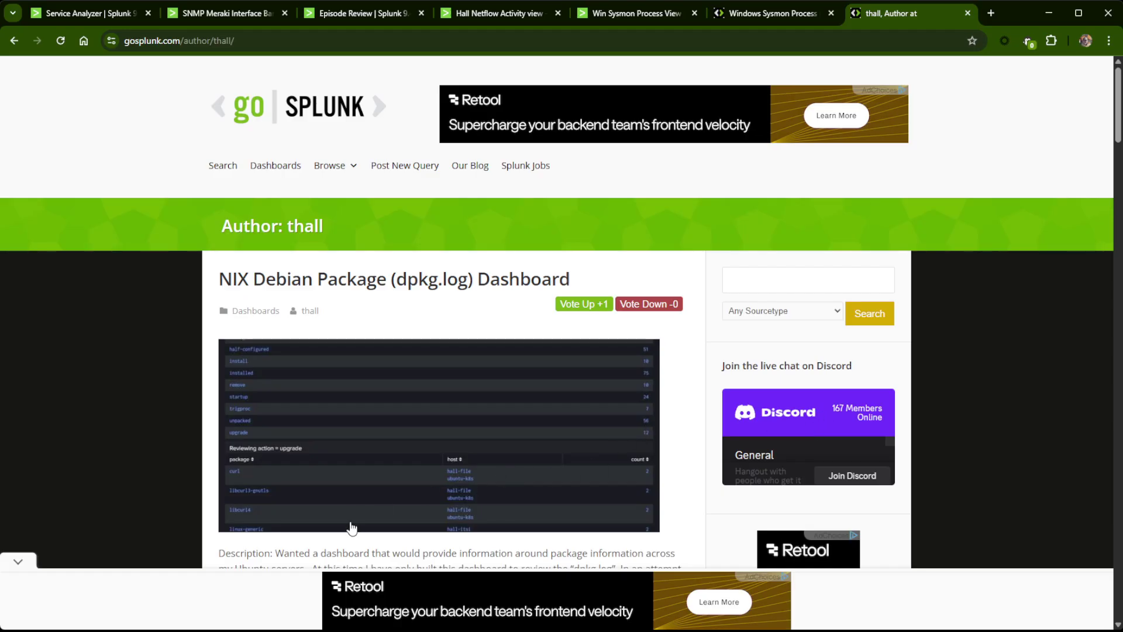
{"action": "scroll", "coordinate": [375, 517], "scroll_direction": "down", "scroll_amount": 14}
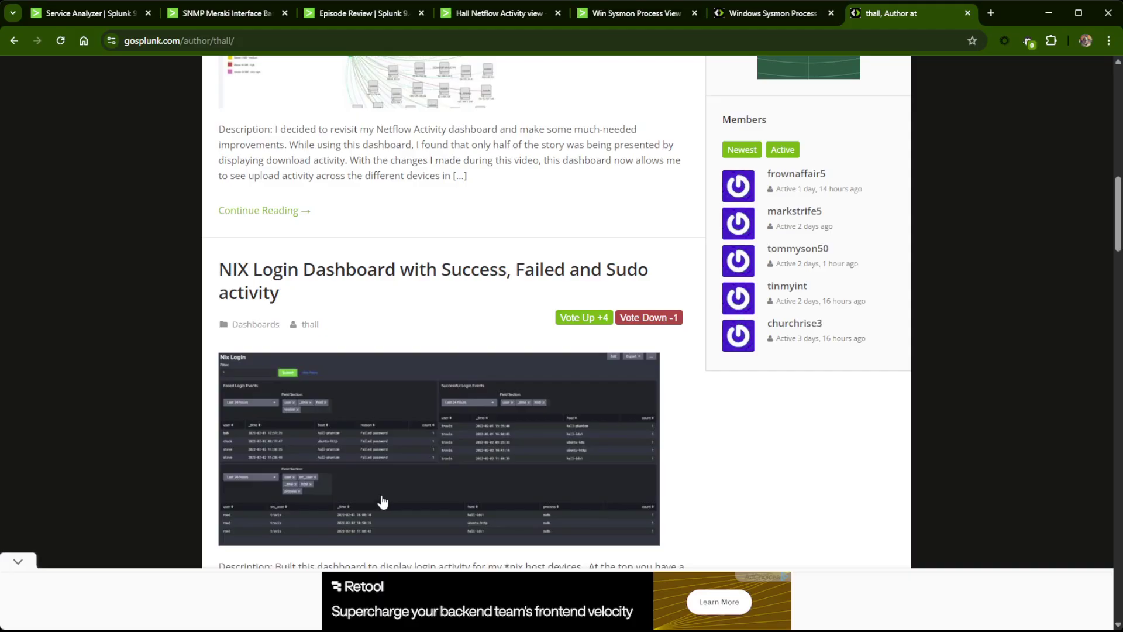
{"action": "scroll", "coordinate": [374, 453], "scroll_direction": "down", "scroll_amount": 4}
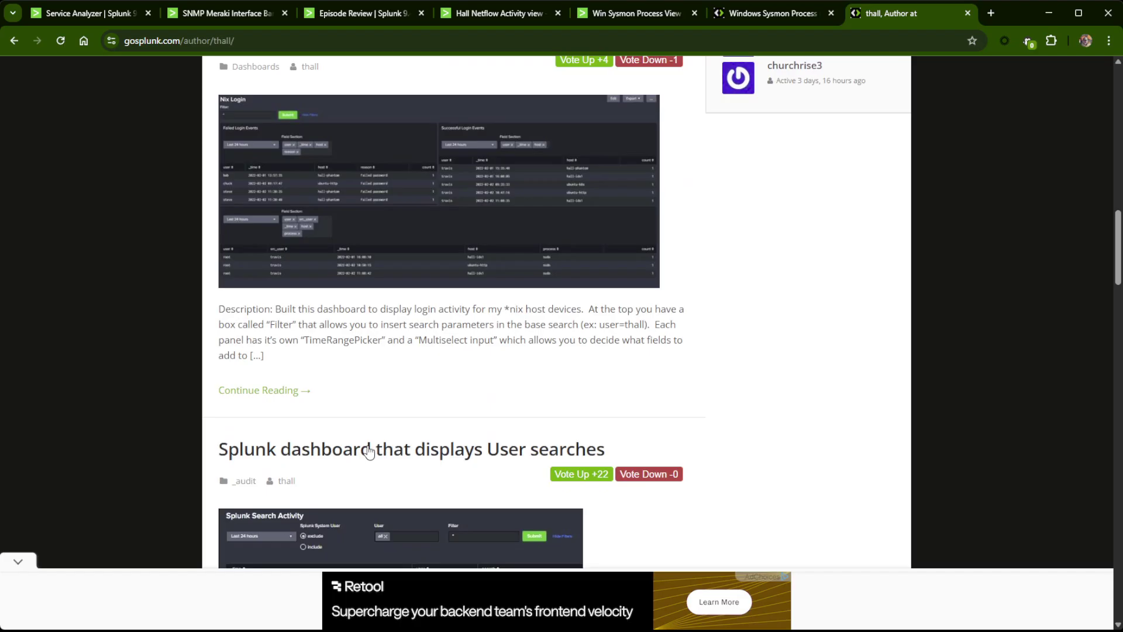
{"action": "scroll", "coordinate": [369, 449], "scroll_direction": "down", "scroll_amount": 5}
{"action": "scroll", "coordinate": [368, 442], "scroll_direction": "up", "scroll_amount": 5}
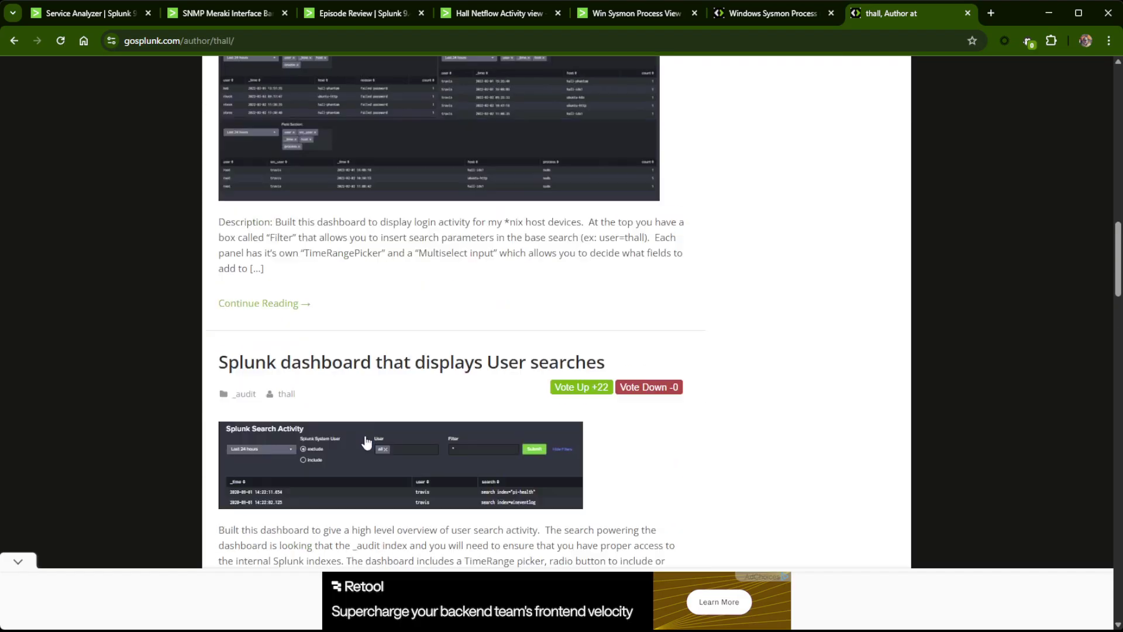
- Close the goSplunk author page and return to Win Sysmon Process View, topped by svchost.exe (3243)
{"action": "left_click", "coordinate": [968, 13]}
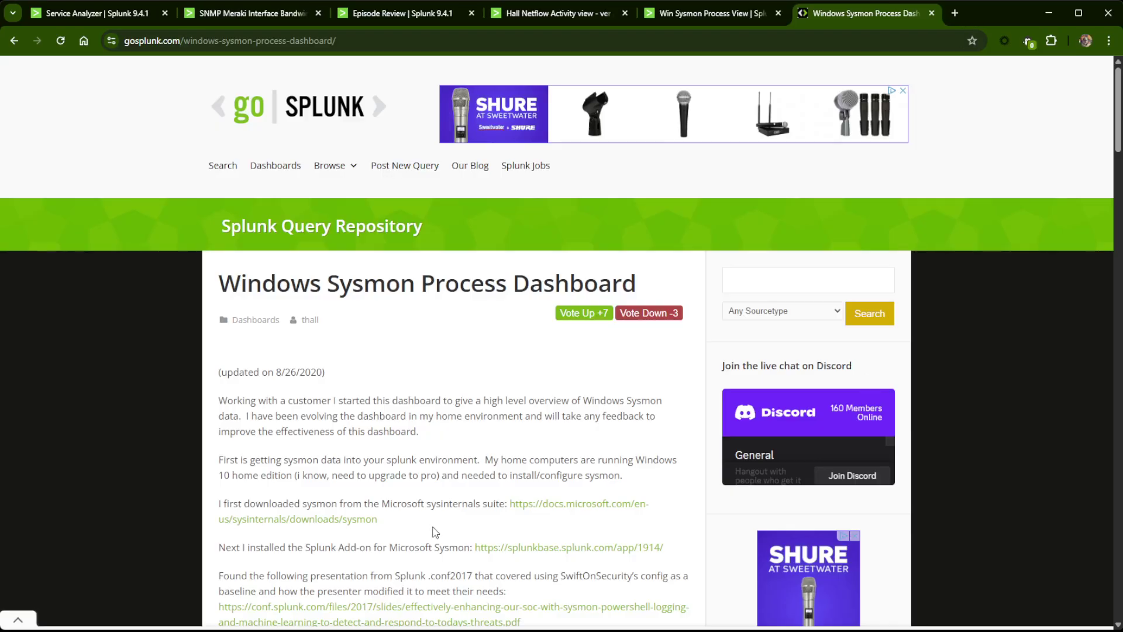
{"action": "scroll", "coordinate": [348, 152], "scroll_direction": "down", "scroll_amount": 5}
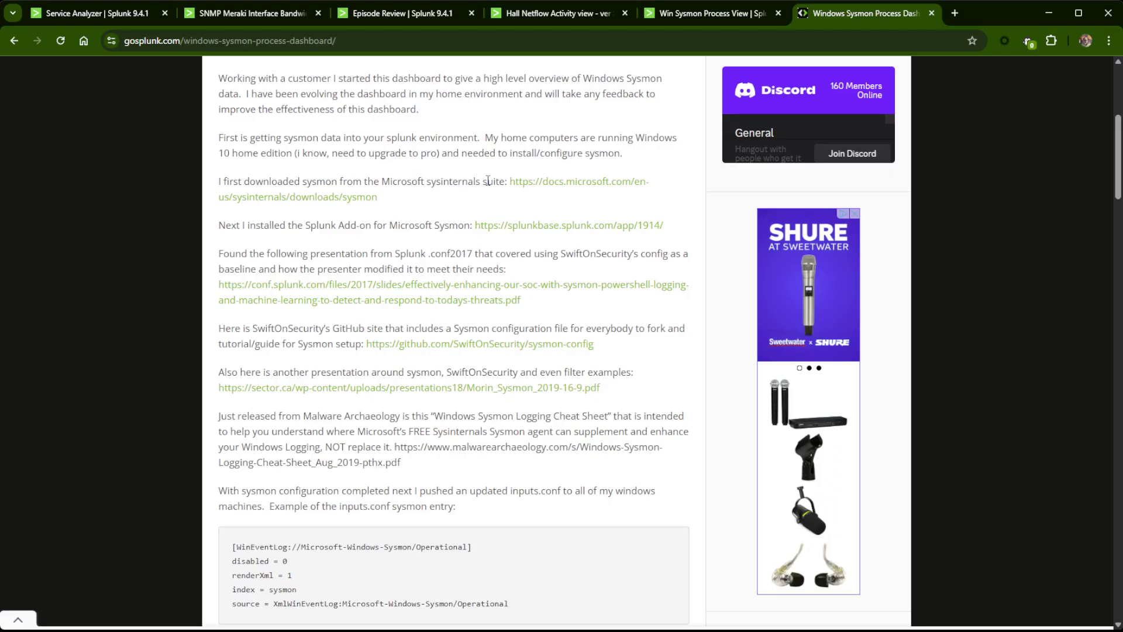
{"action": "left_click", "coordinate": [710, 12]}
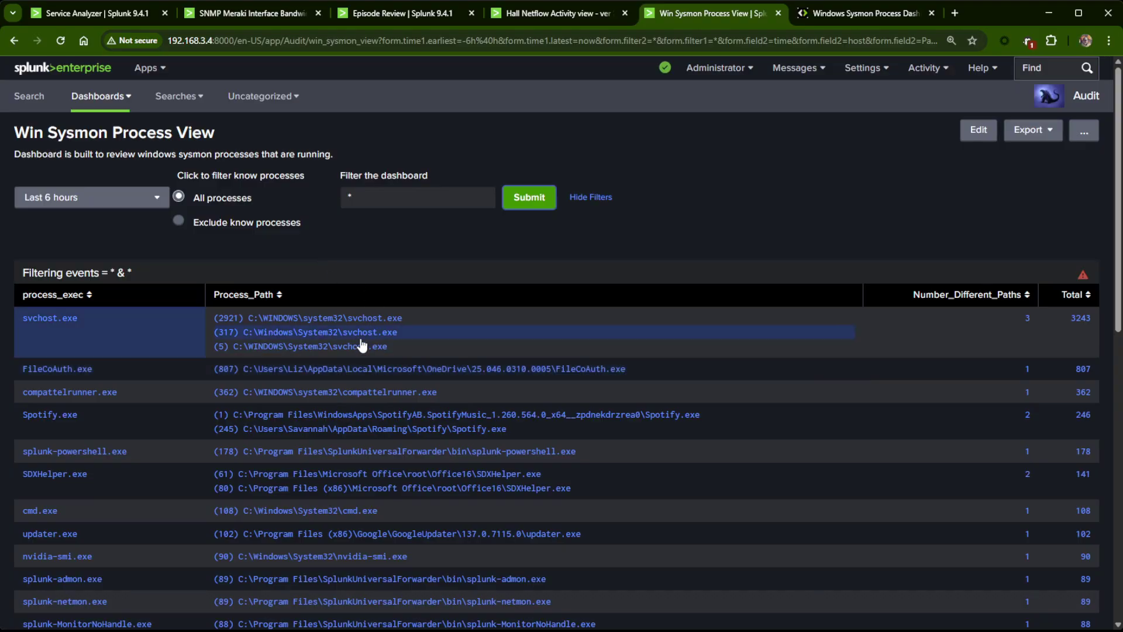
- Copy 'host = DESKTOP-MVUE7P9' from the Netflow Activity heading and go back to Win Sysmon Process View
{"action": "left_click", "coordinate": [559, 13]}
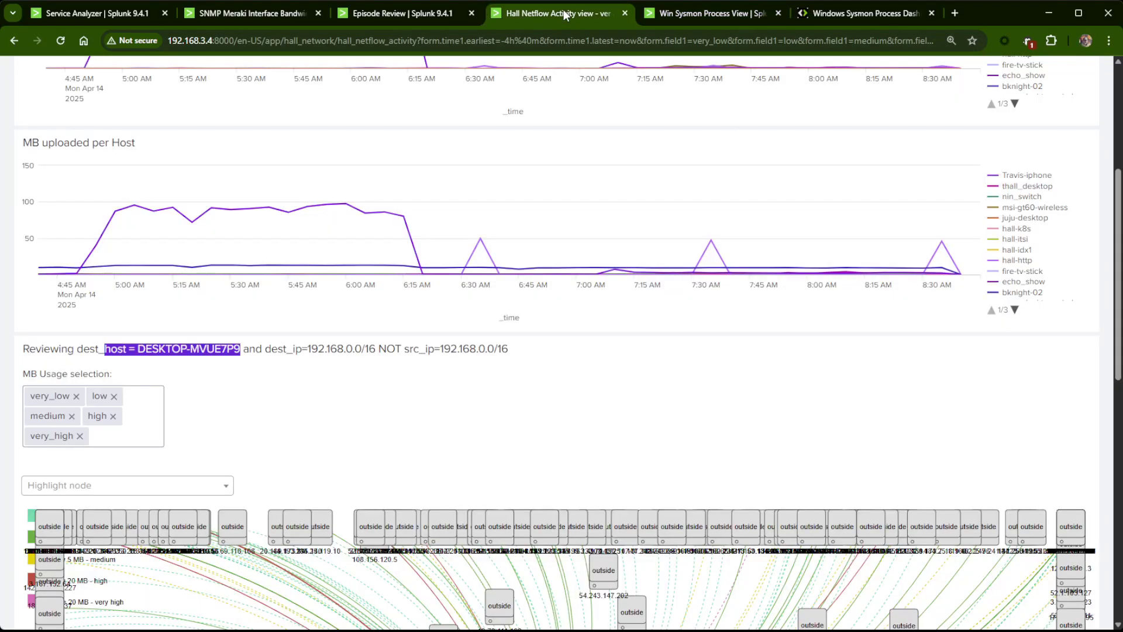
{"action": "left_click", "coordinate": [275, 386]}
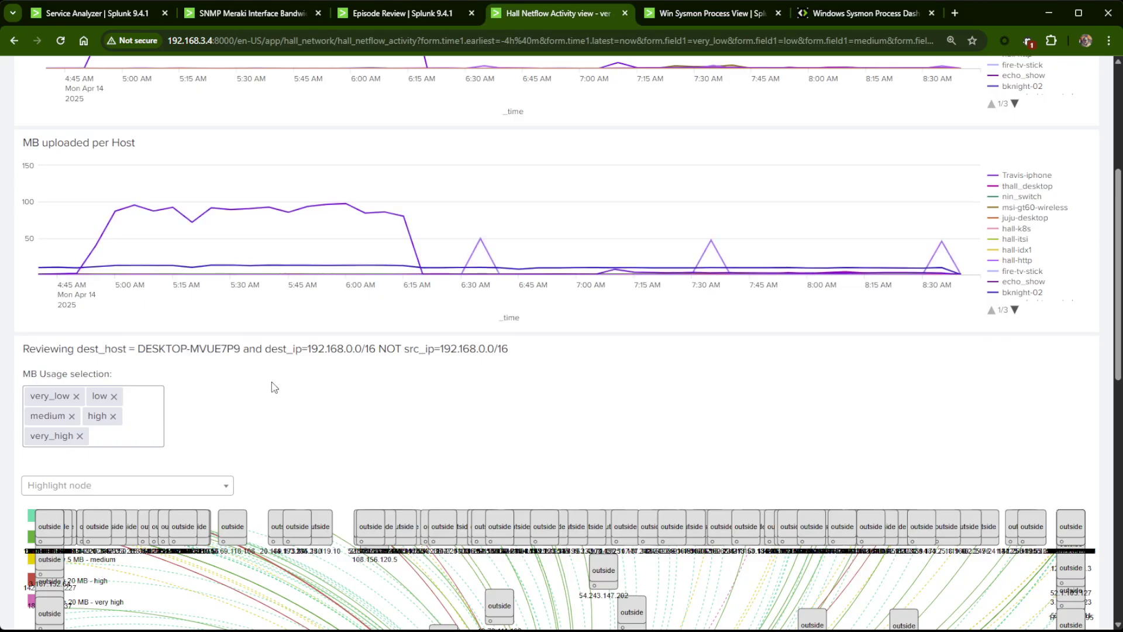
{"action": "left_click_drag", "start_coordinate": [240, 350], "coordinate": [105, 348]}
{"action": "key", "text": "ctrl+c"}
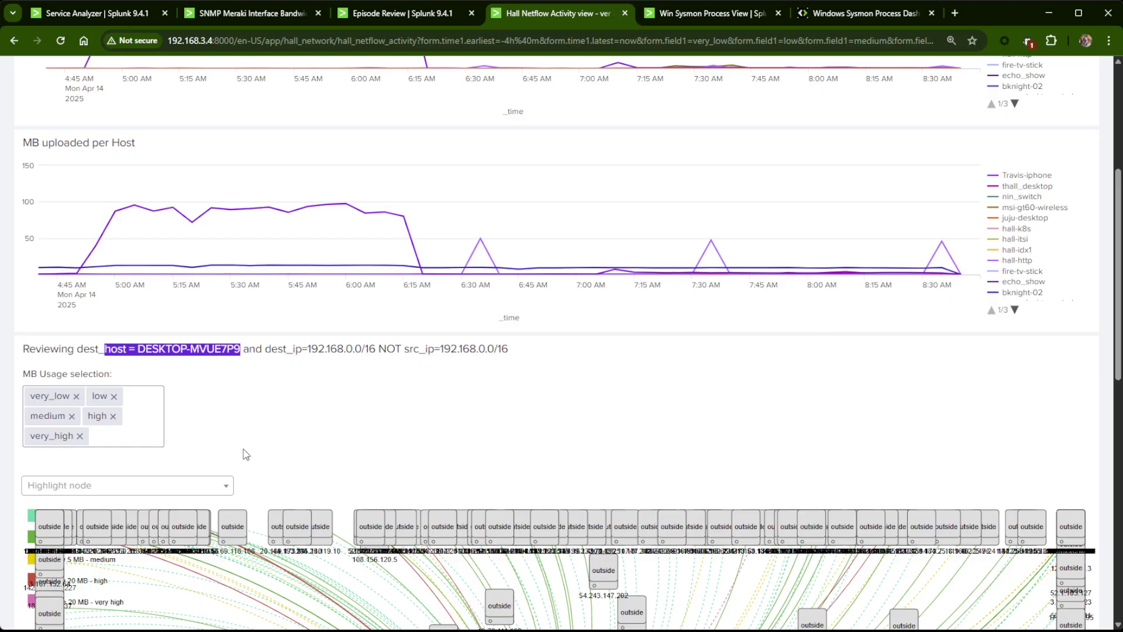
{"action": "left_click", "coordinate": [725, 16]}
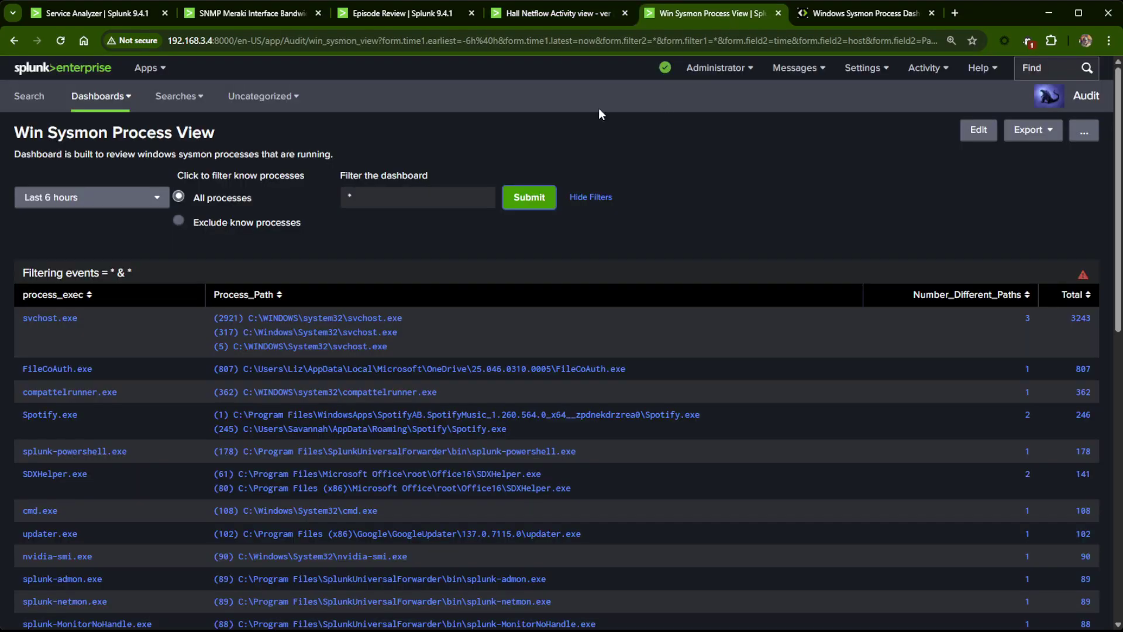
- Replace the dashboard filter with the pasted 'host = DESKTOP-MVUE7P9' clause and submit it
{"action": "left_click", "coordinate": [378, 191]}
{"action": "key", "text": "ctrl+a"}
{"action": "key", "text": "ctrl+v"}
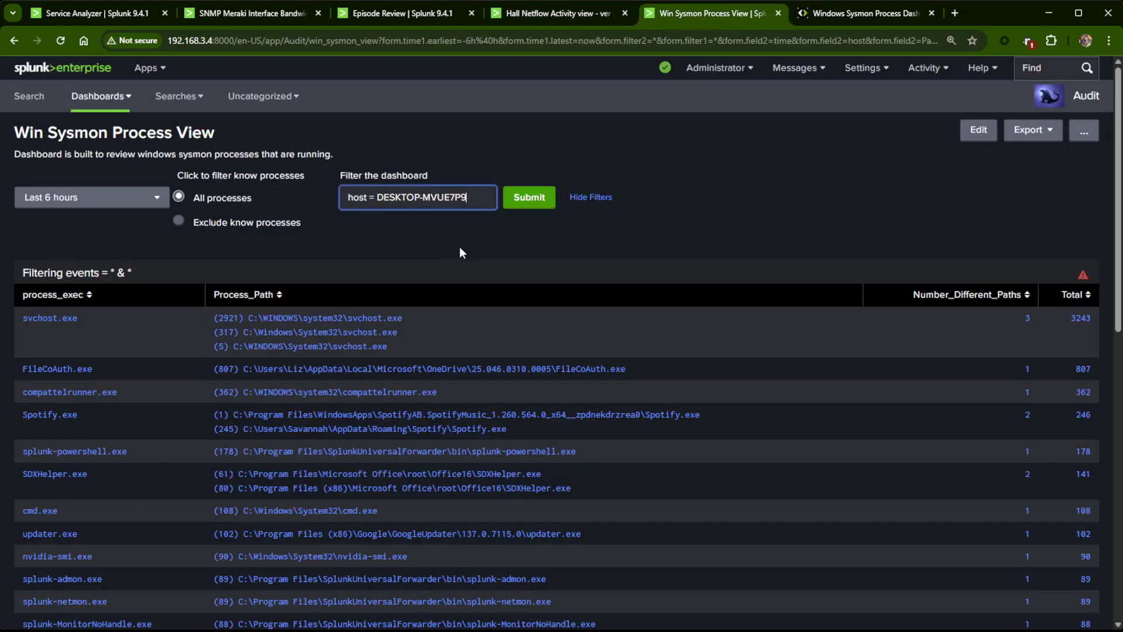
{"action": "left_click", "coordinate": [529, 197]}
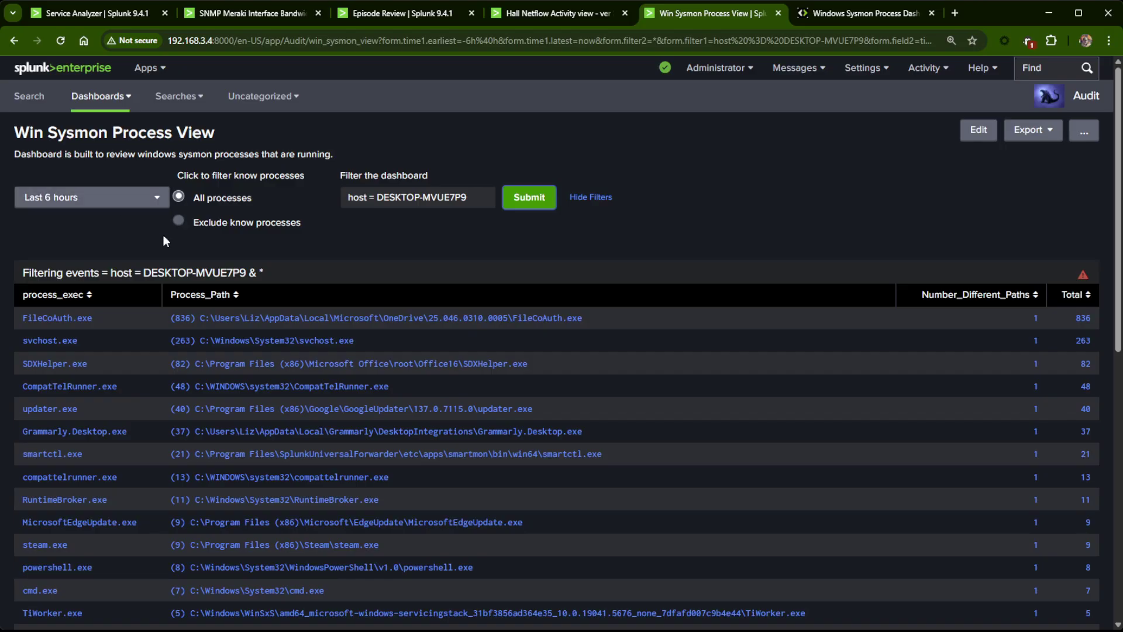
{"action": "scroll", "coordinate": [390, 509], "scroll_direction": "down", "scroll_amount": 1}
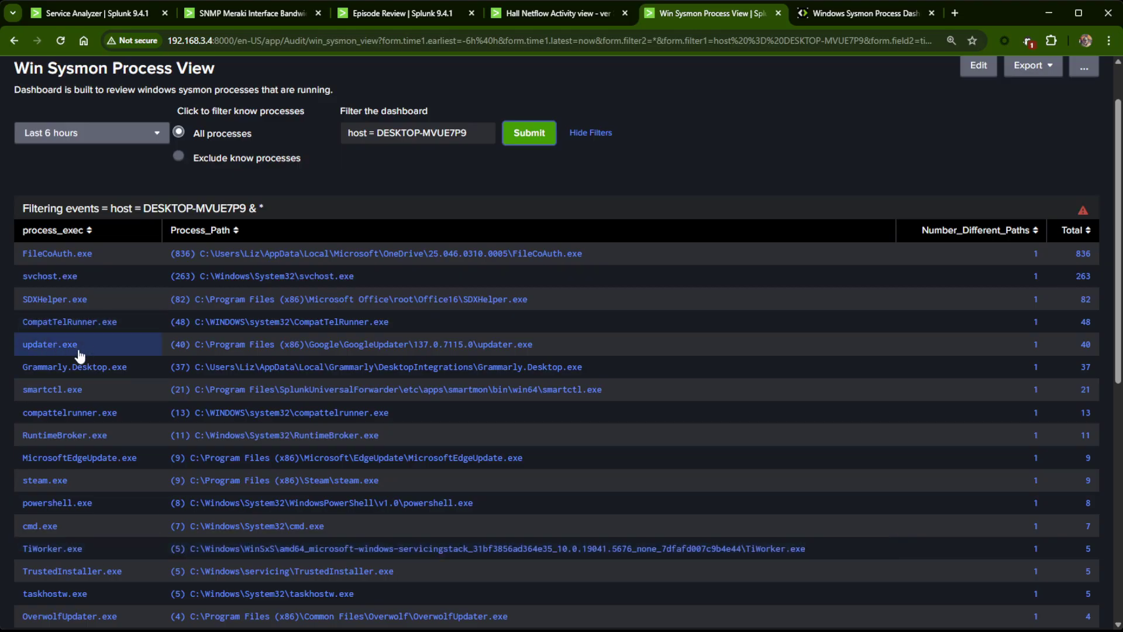
{"action": "scroll", "coordinate": [385, 251], "scroll_direction": "up", "scroll_amount": 1}
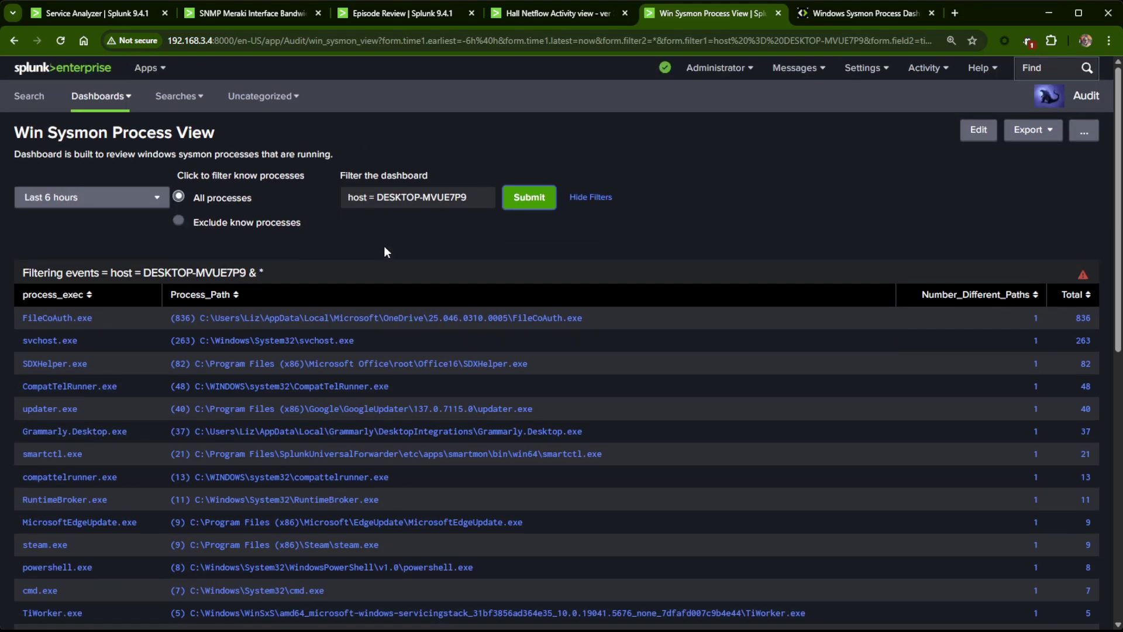
{"action": "left_click", "coordinate": [481, 191]}
- Append 'down*' to the host filter to isolate steam.exe, then open that panel's query in Search
{"action": "scroll", "coordinate": [682, 217], "scroll_direction": "down", "scroll_amount": 1}
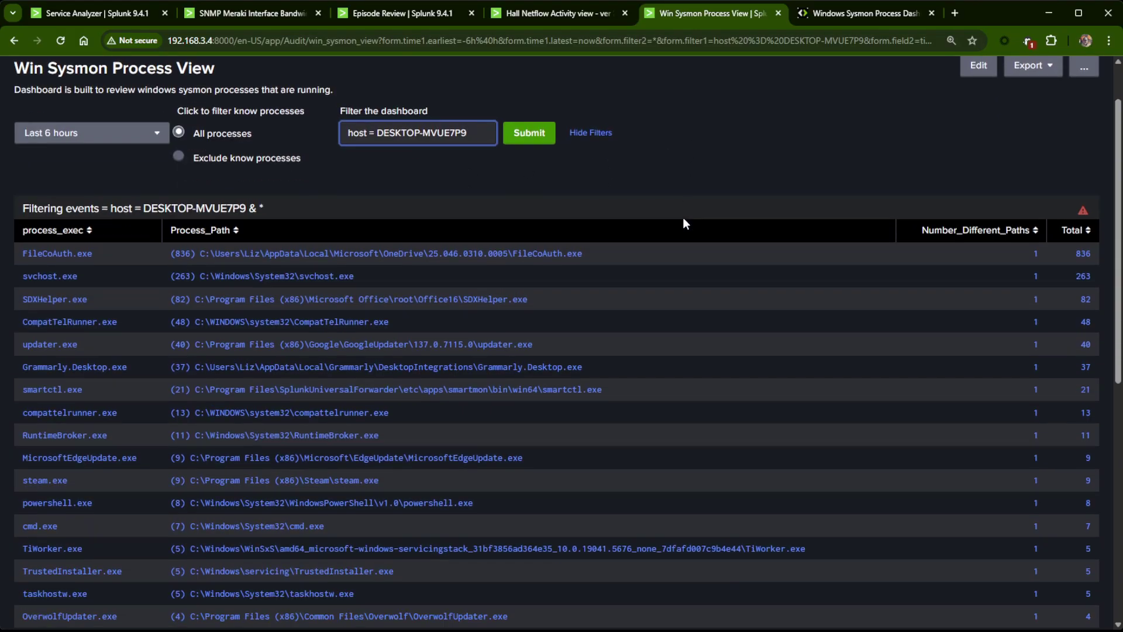
{"action": "type", "text": "down"}
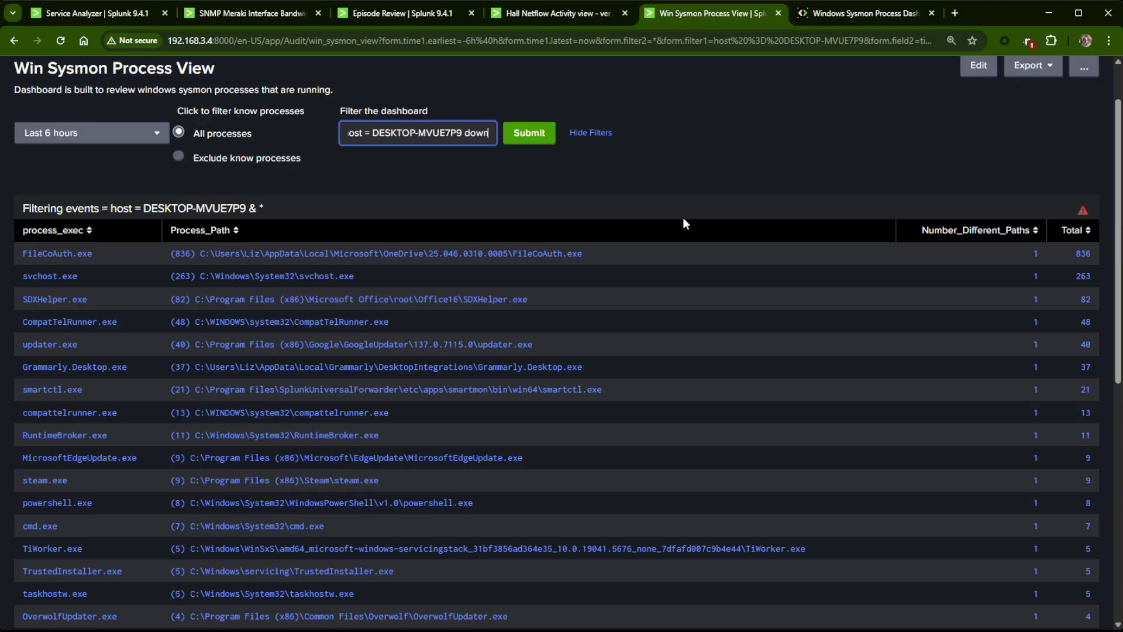
{"action": "type", "text": "t"}
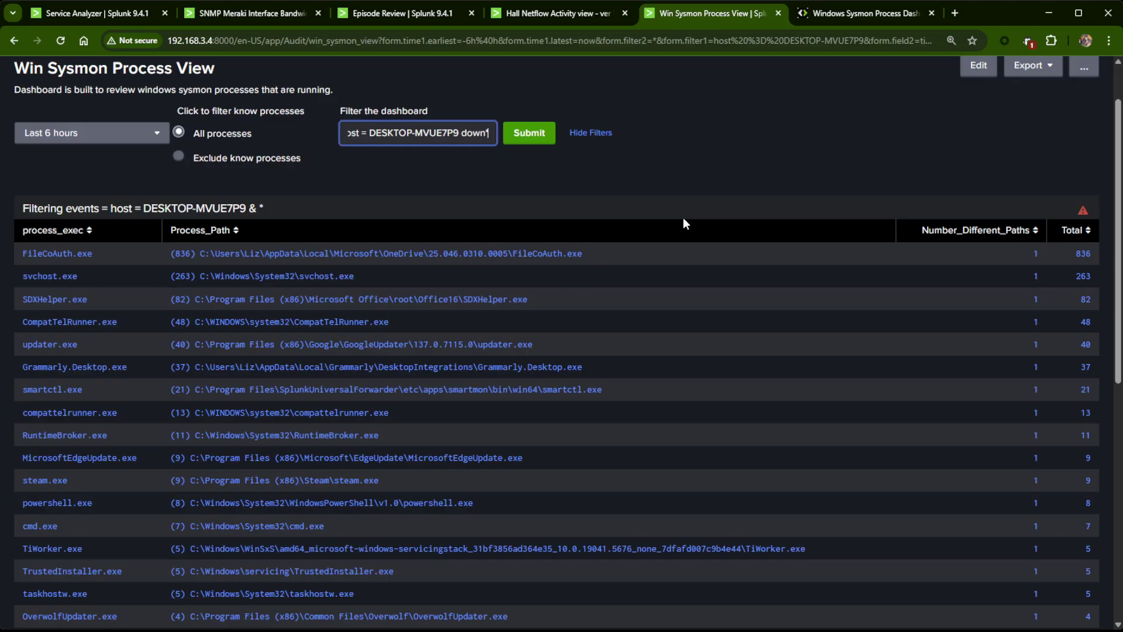
{"action": "type", "text": "*"}
{"action": "key", "text": "Return"}
{"action": "left_click", "coordinate": [529, 133]}
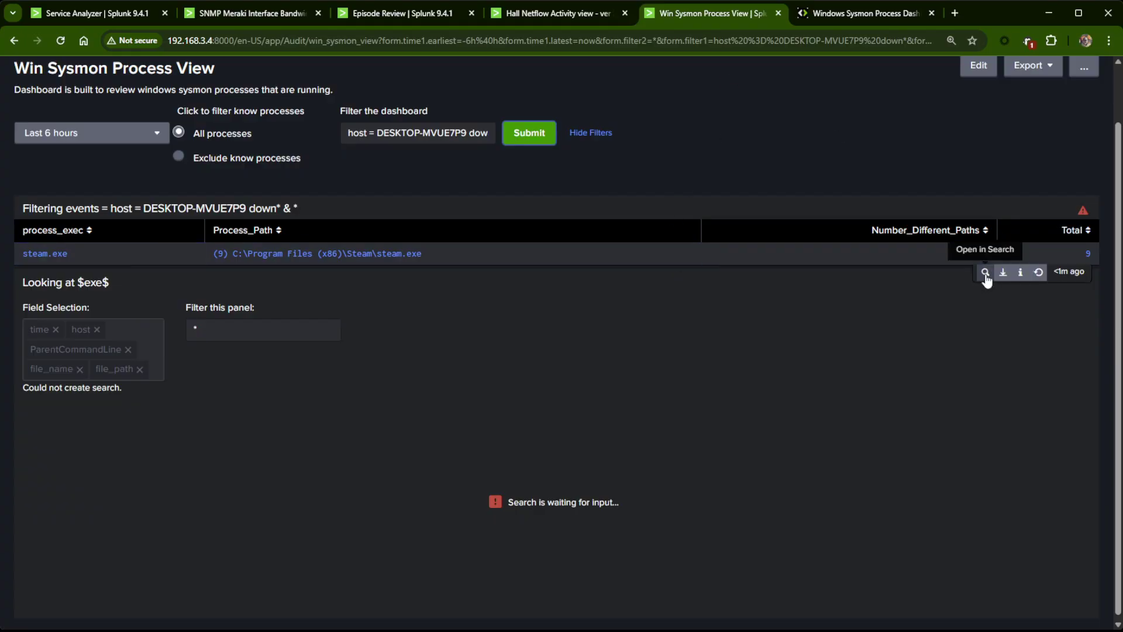
{"action": "left_click", "coordinate": [986, 273]}
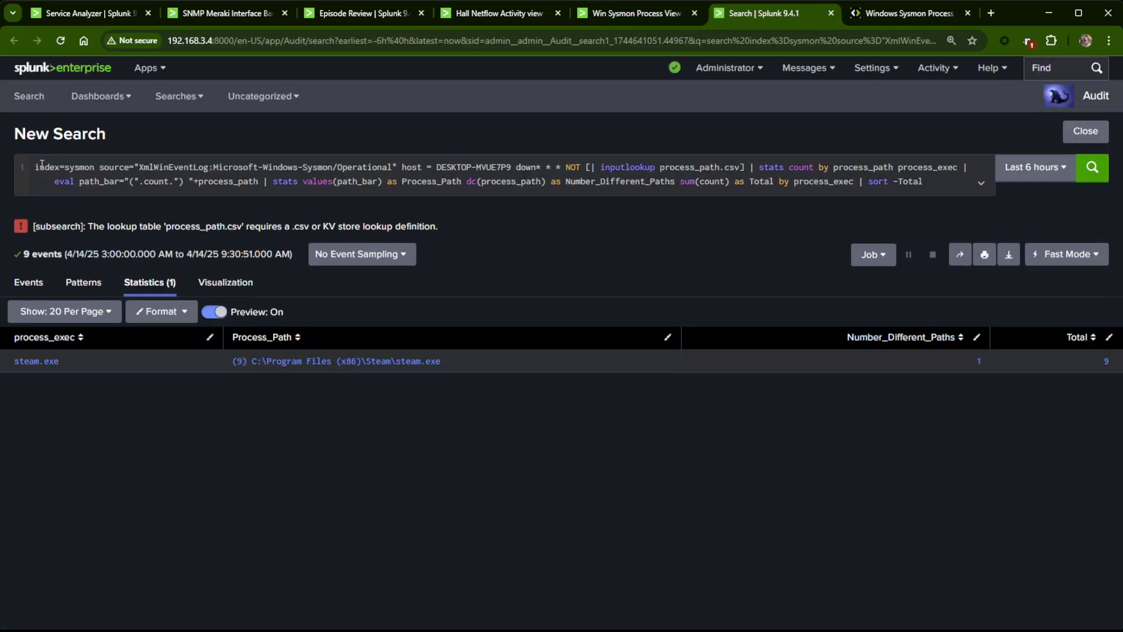
{"action": "left_click_drag", "start_coordinate": [35, 168], "coordinate": [395, 169]}
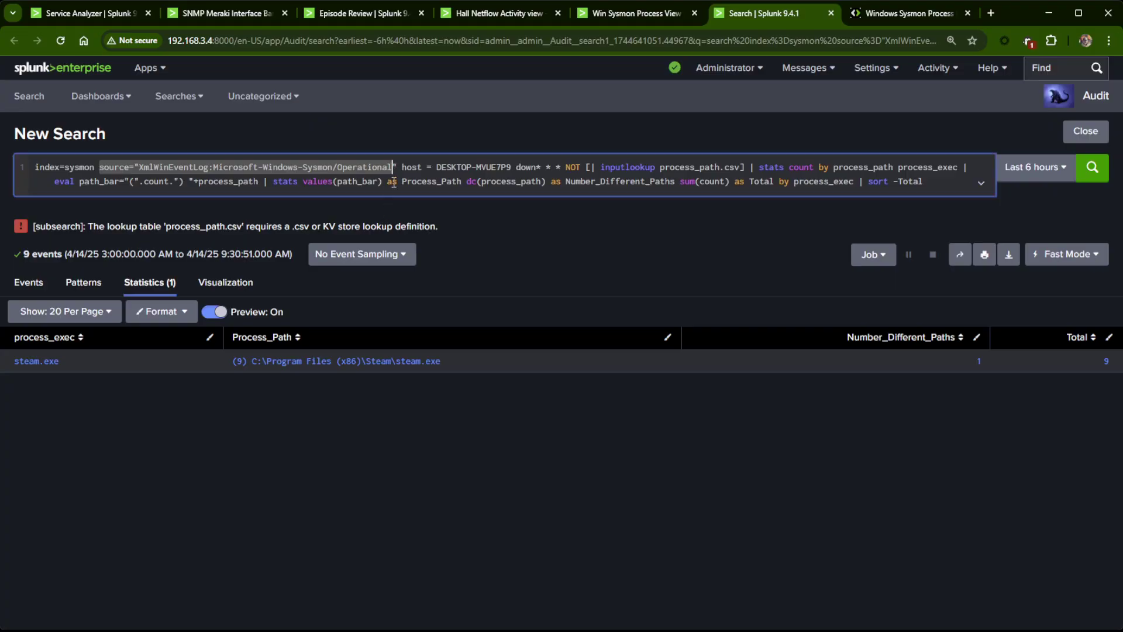
{"action": "left_click", "coordinate": [401, 169]}
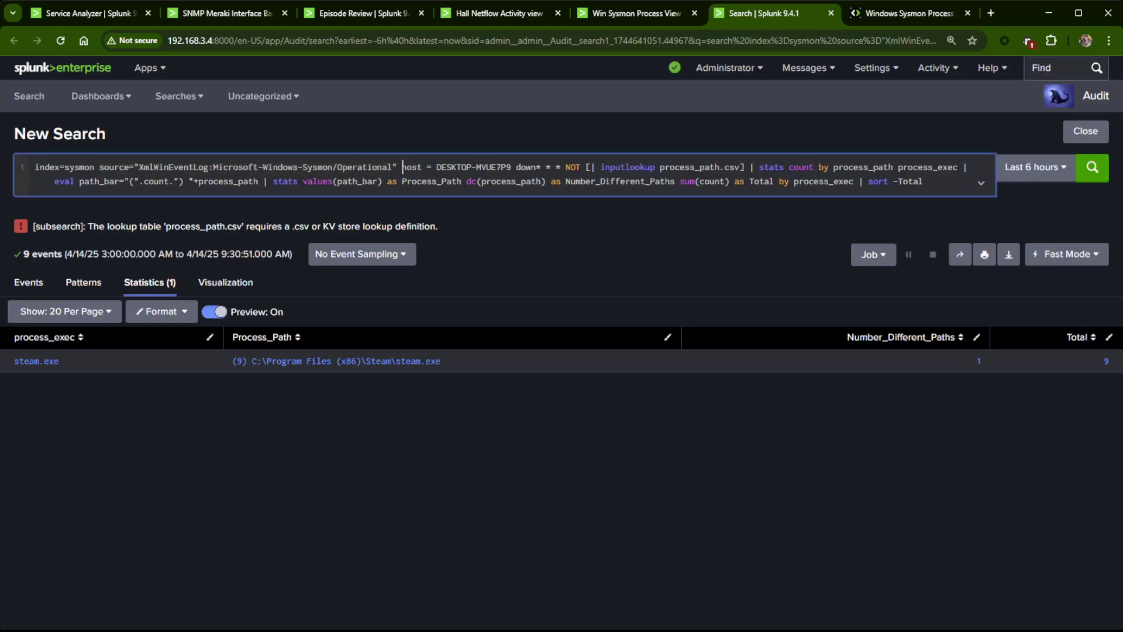
{"action": "left_click", "coordinate": [635, 18]}
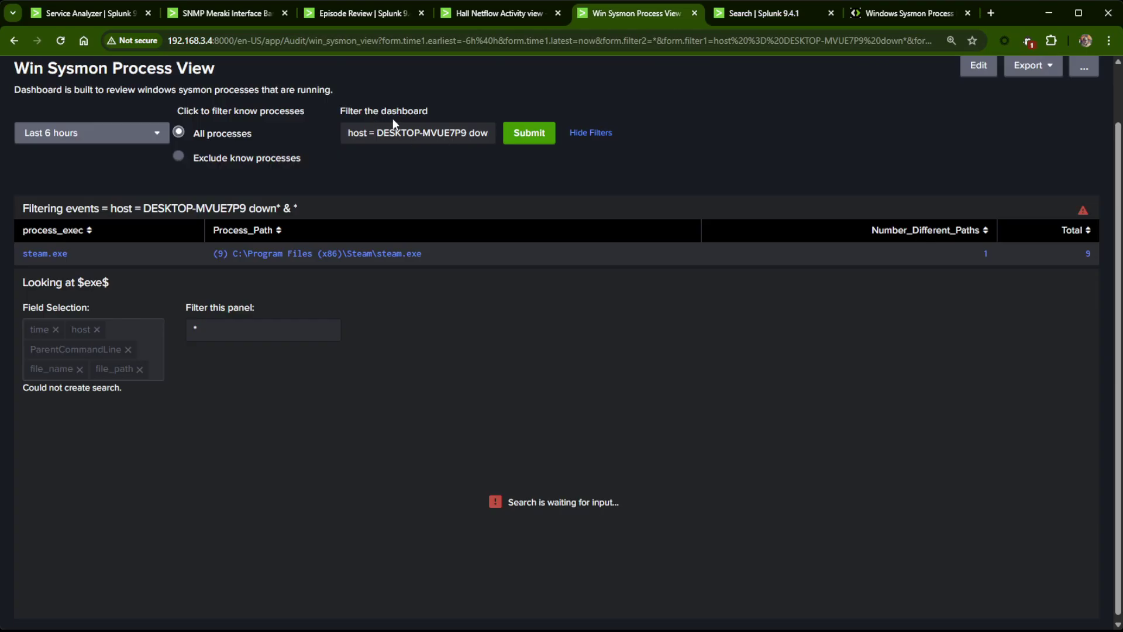
{"action": "left_click_drag", "start_coordinate": [468, 133], "coordinate": [514, 145]}
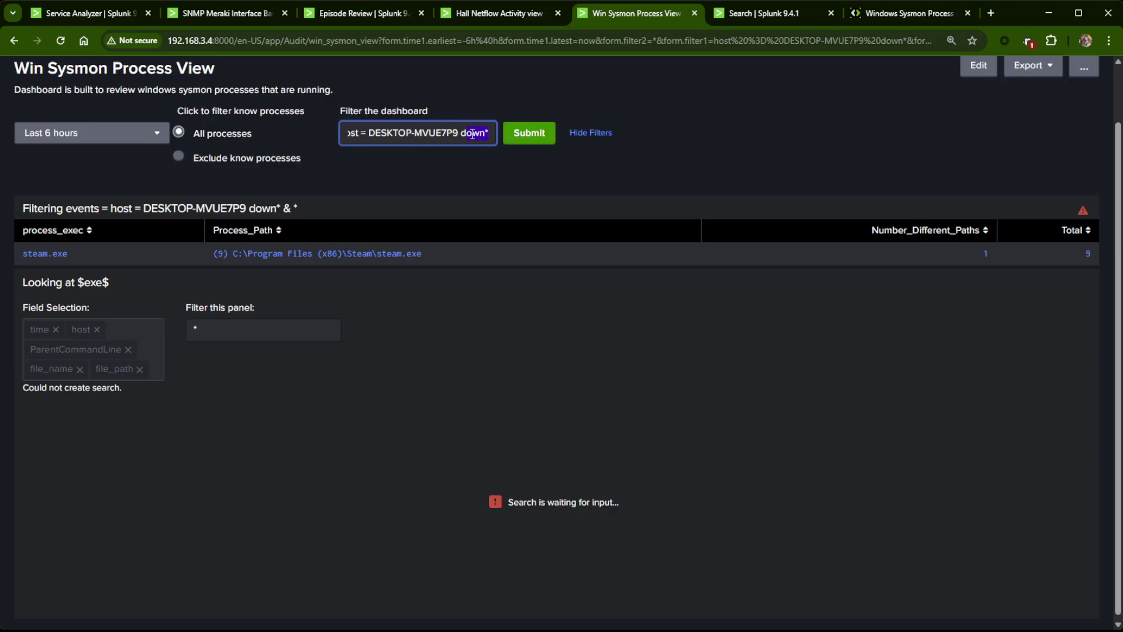
{"action": "left_click", "coordinate": [736, 14]}
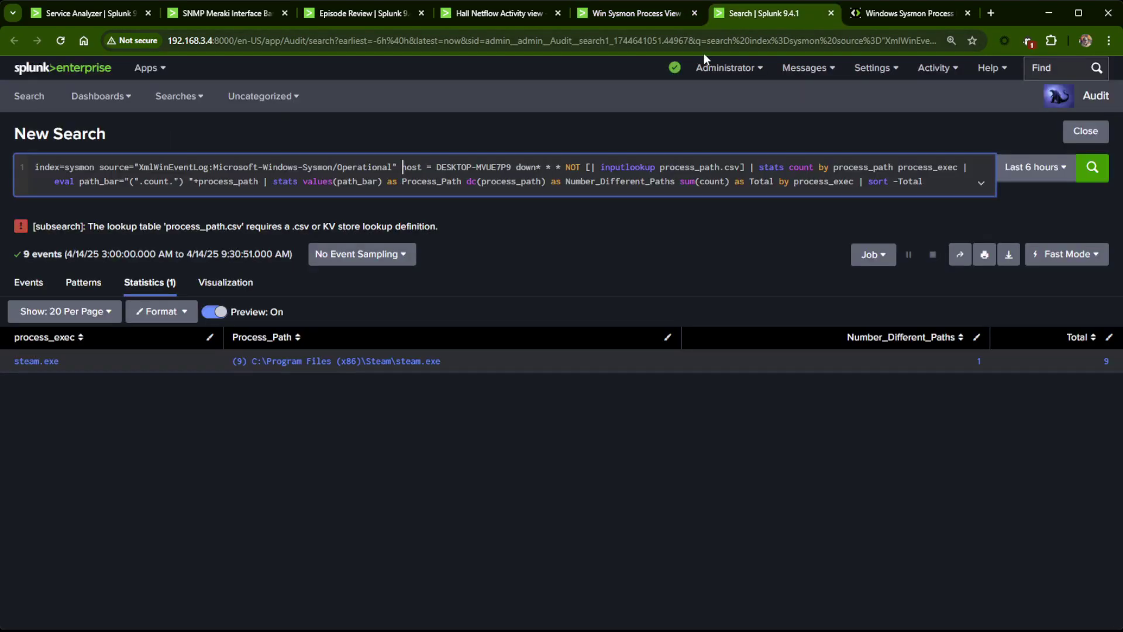
{"action": "left_click_drag", "start_coordinate": [402, 169], "coordinate": [542, 170]}
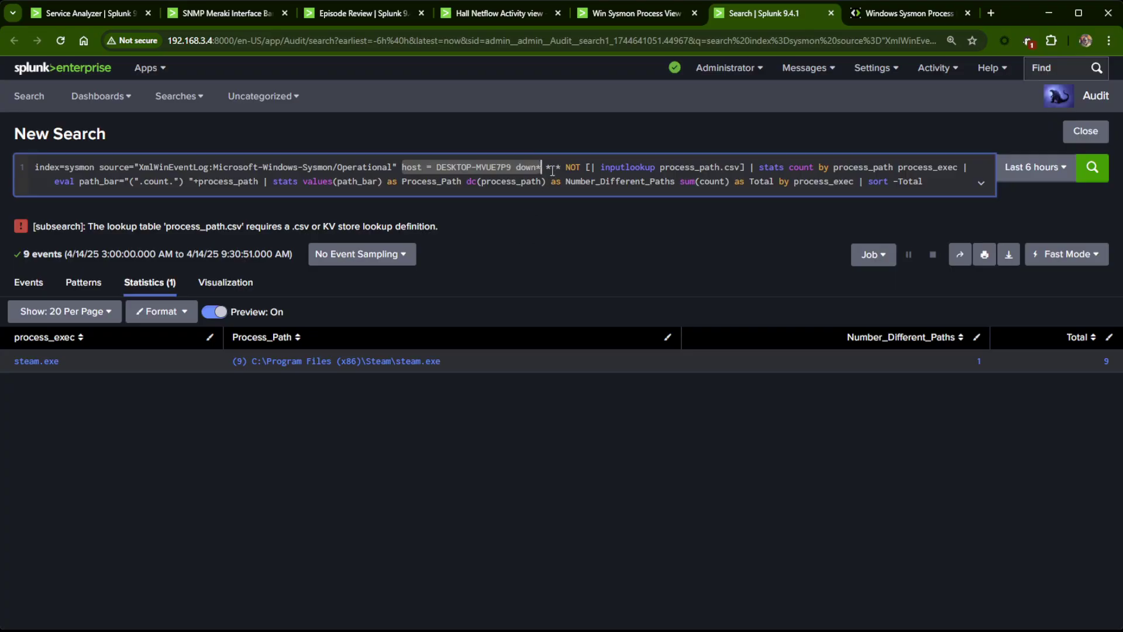
{"action": "left_click", "coordinate": [627, 17]}
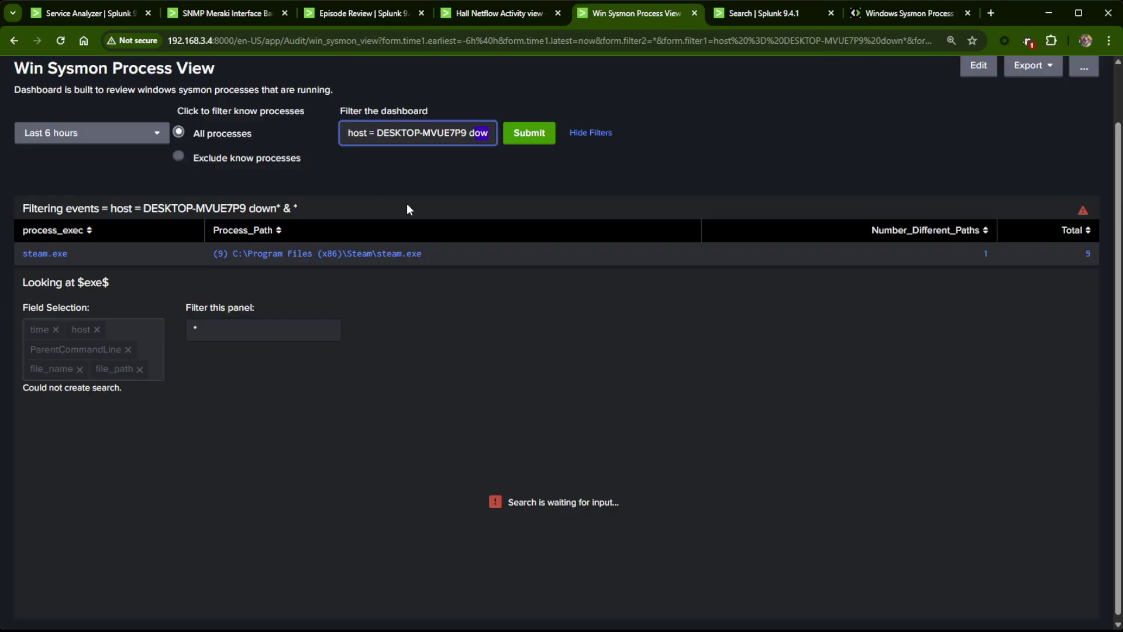
{"action": "left_click", "coordinate": [480, 15]}
{"action": "left_click", "coordinate": [772, 13]}
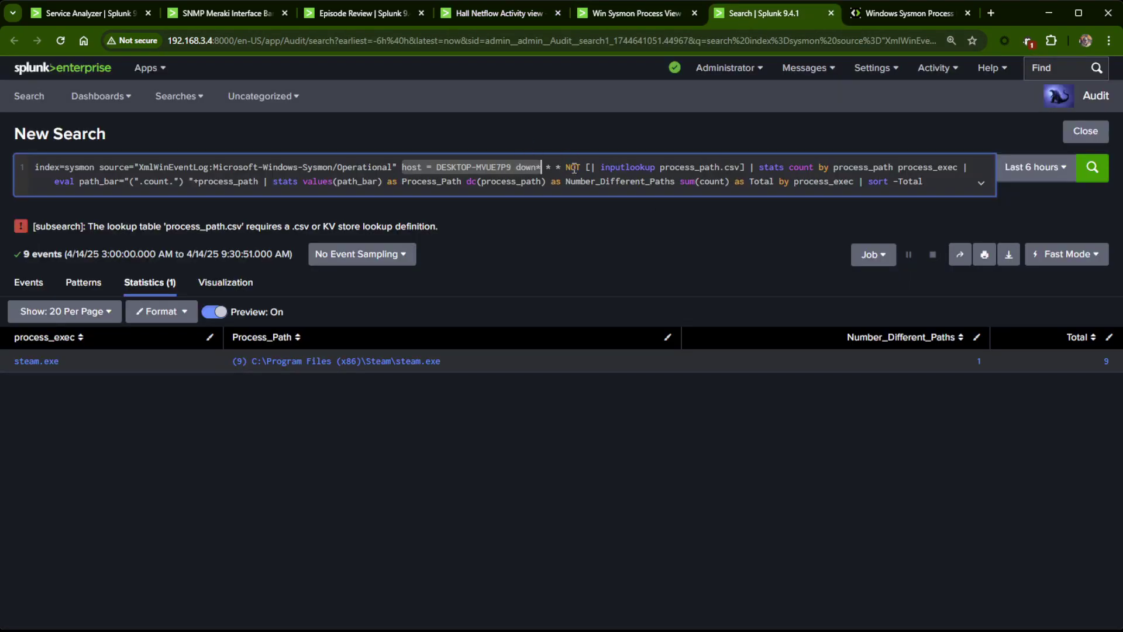
{"action": "left_click_drag", "start_coordinate": [566, 168], "coordinate": [745, 167]}
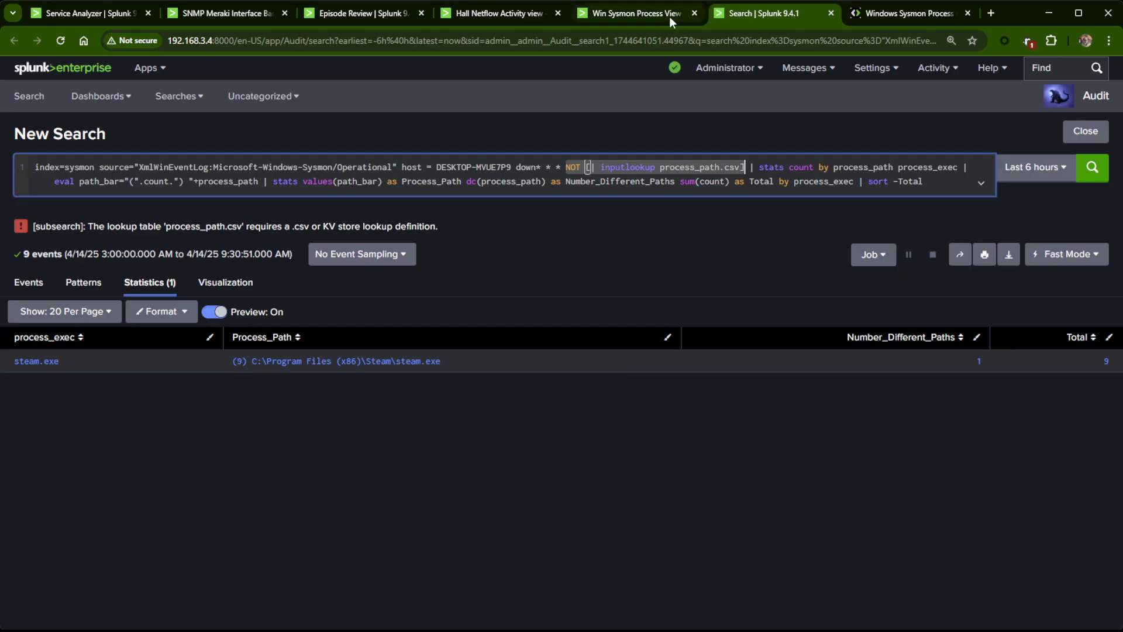
- Drill into steam.exe to list its files under D:\Games\Steam\SteamApps\downloading\2767030
{"action": "left_click", "coordinate": [644, 15]}
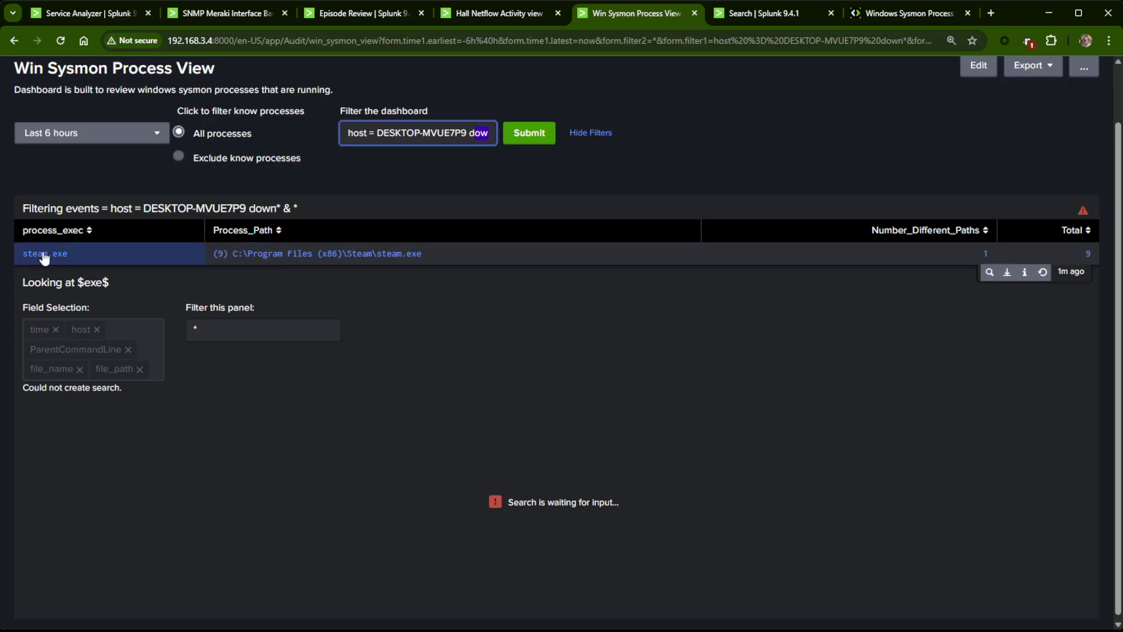
{"action": "left_click", "coordinate": [64, 256]}
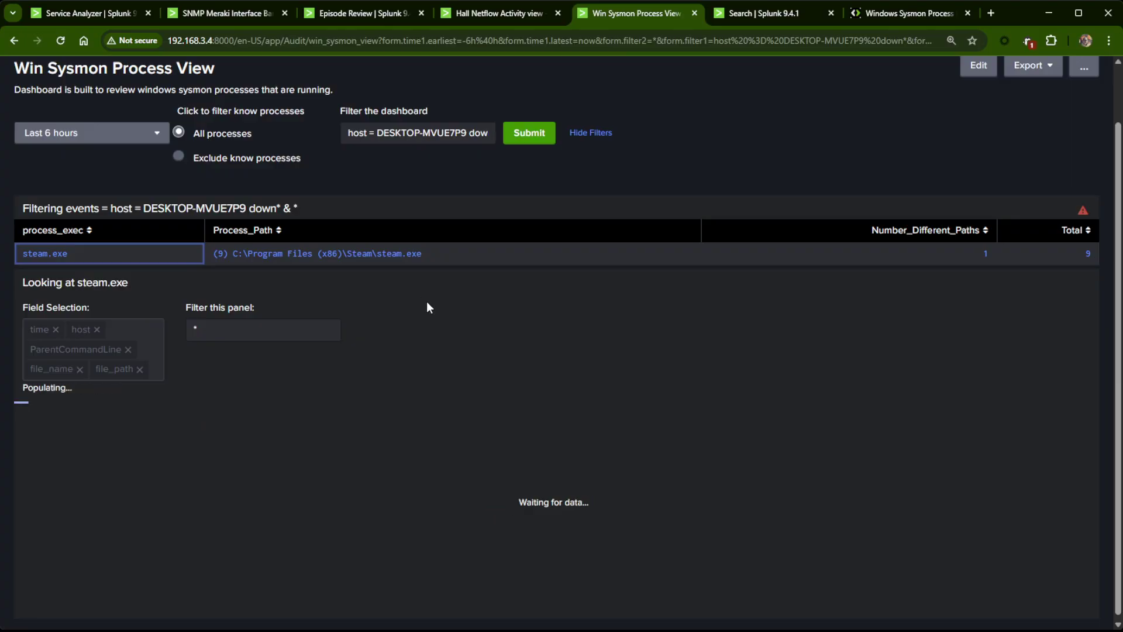
{"action": "scroll", "coordinate": [427, 301], "scroll_direction": "up", "scroll_amount": 1}
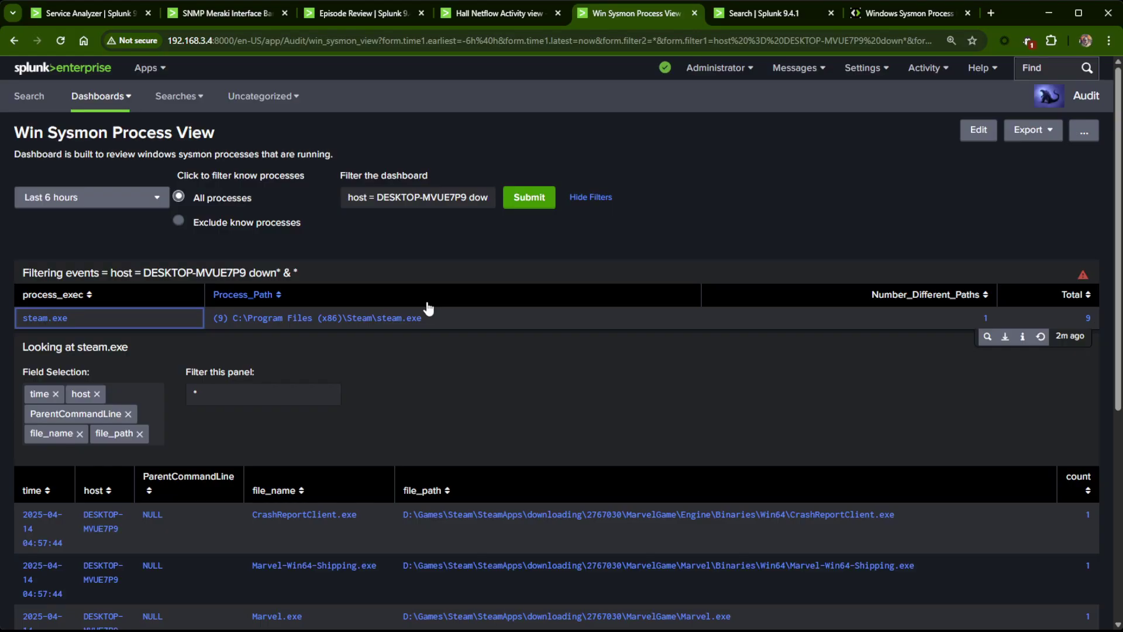
- Scroll through steam.exe's 9 files, including MarvelRivals_Launcher.exe and client_diagnose.exe
{"action": "scroll", "coordinate": [503, 399], "scroll_direction": "down", "scroll_amount": 4}
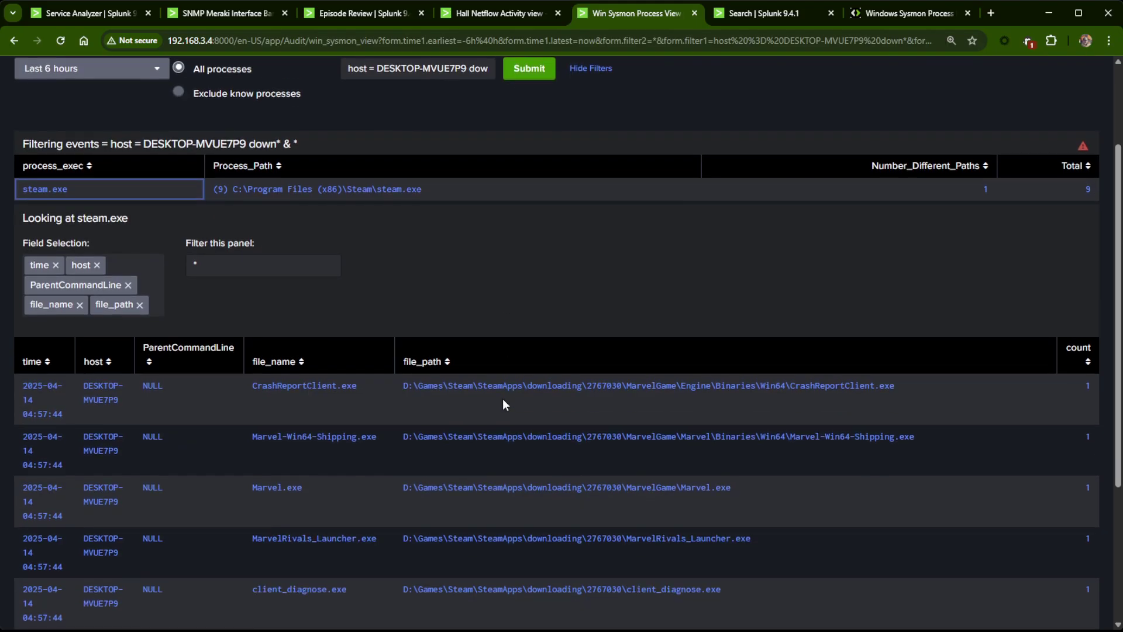
{"action": "scroll", "coordinate": [507, 399], "scroll_direction": "up", "scroll_amount": 2}
{"action": "scroll", "coordinate": [762, 423], "scroll_direction": "down", "scroll_amount": 3}
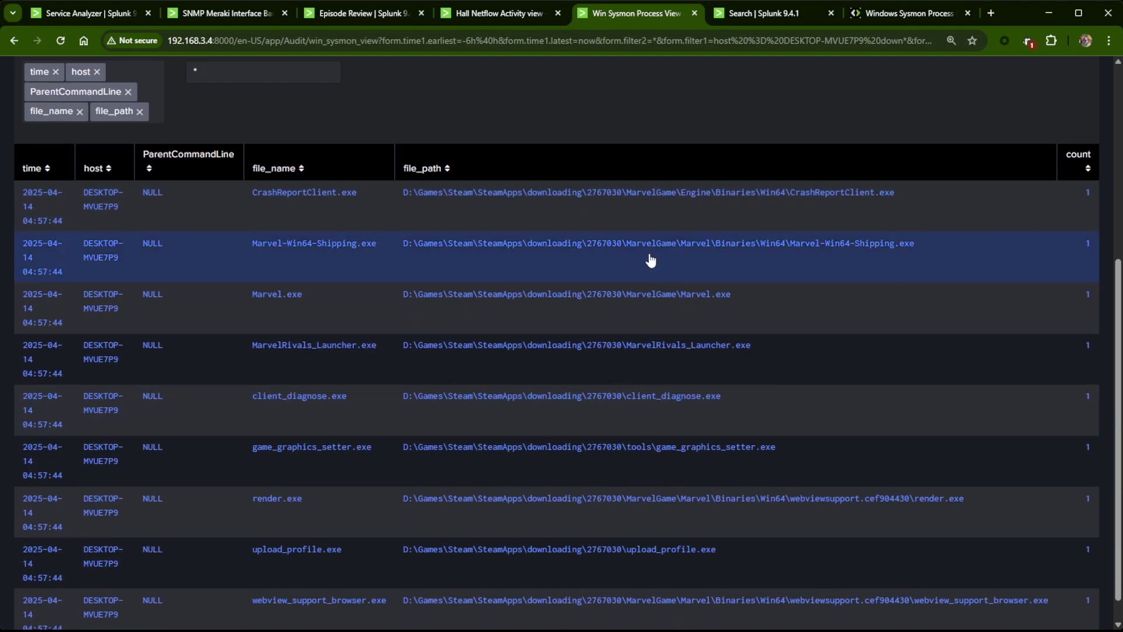
{"action": "scroll", "coordinate": [733, 347], "scroll_direction": "up", "scroll_amount": 3}
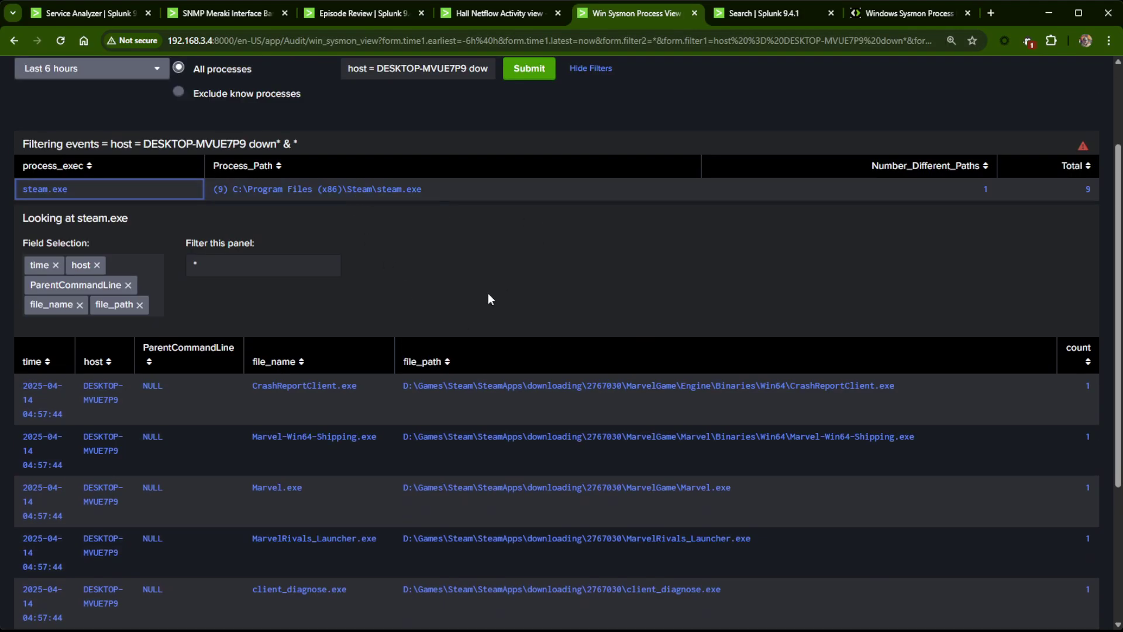
{"action": "scroll", "coordinate": [659, 426], "scroll_direction": "down", "scroll_amount": 2}
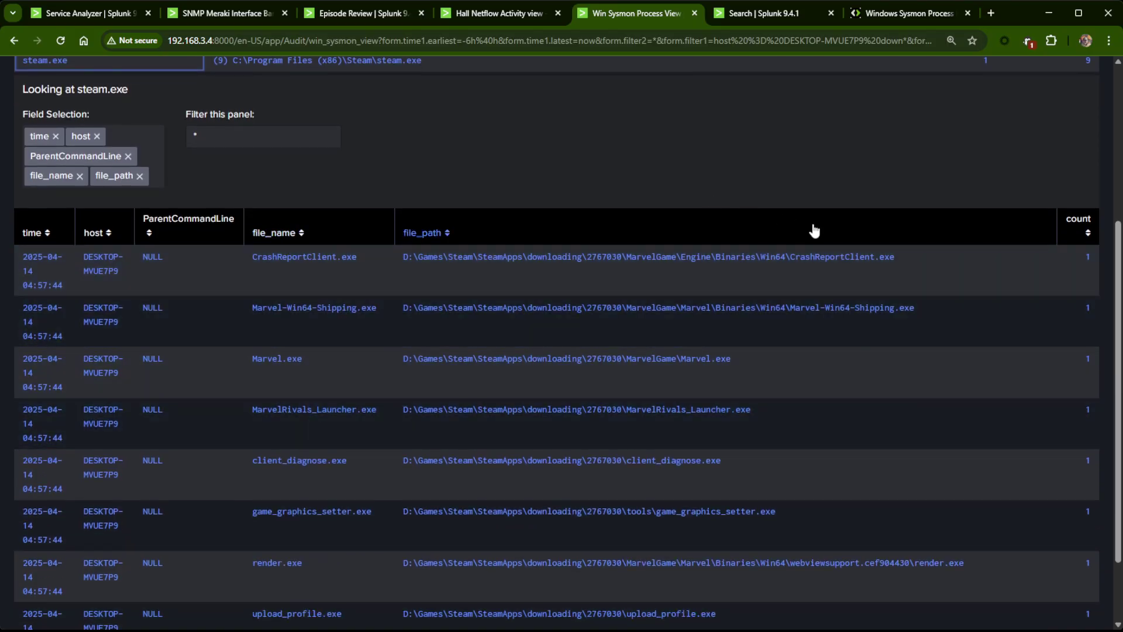
{"action": "scroll", "coordinate": [778, 447], "scroll_direction": "down", "scroll_amount": 2}
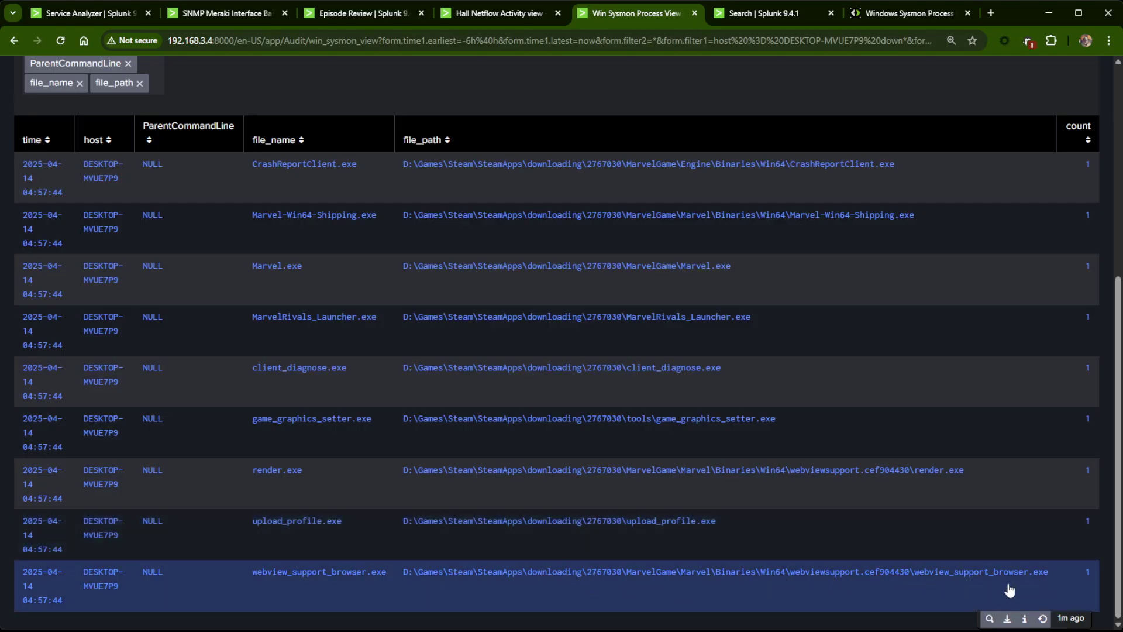
{"action": "scroll", "coordinate": [643, 457], "scroll_direction": "up", "scroll_amount": 4}
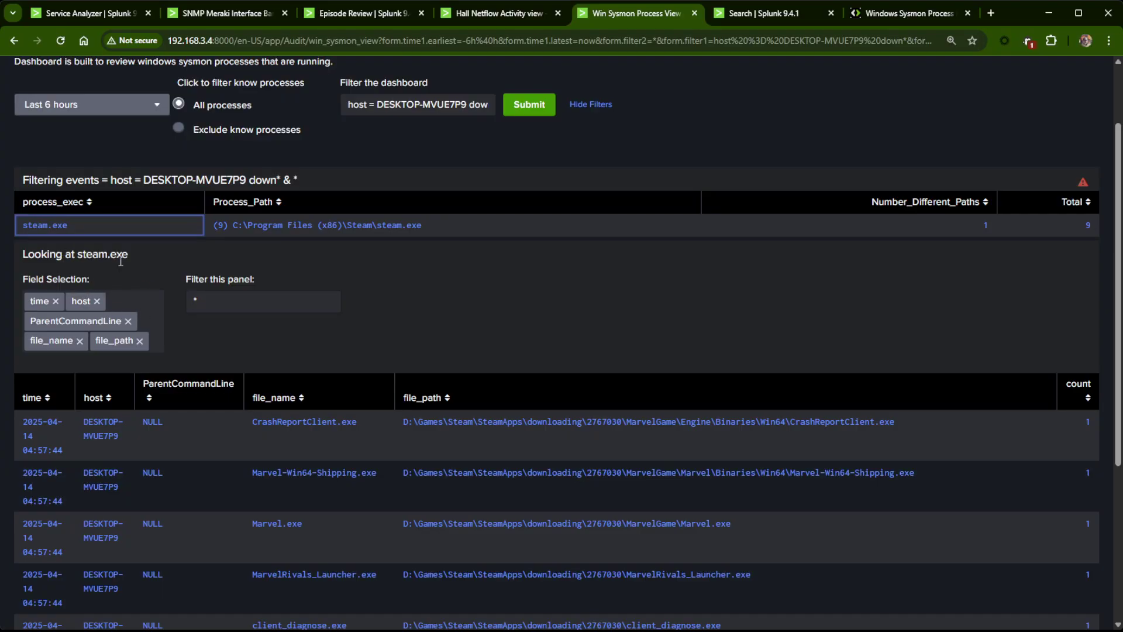
{"action": "left_click", "coordinate": [152, 302]}
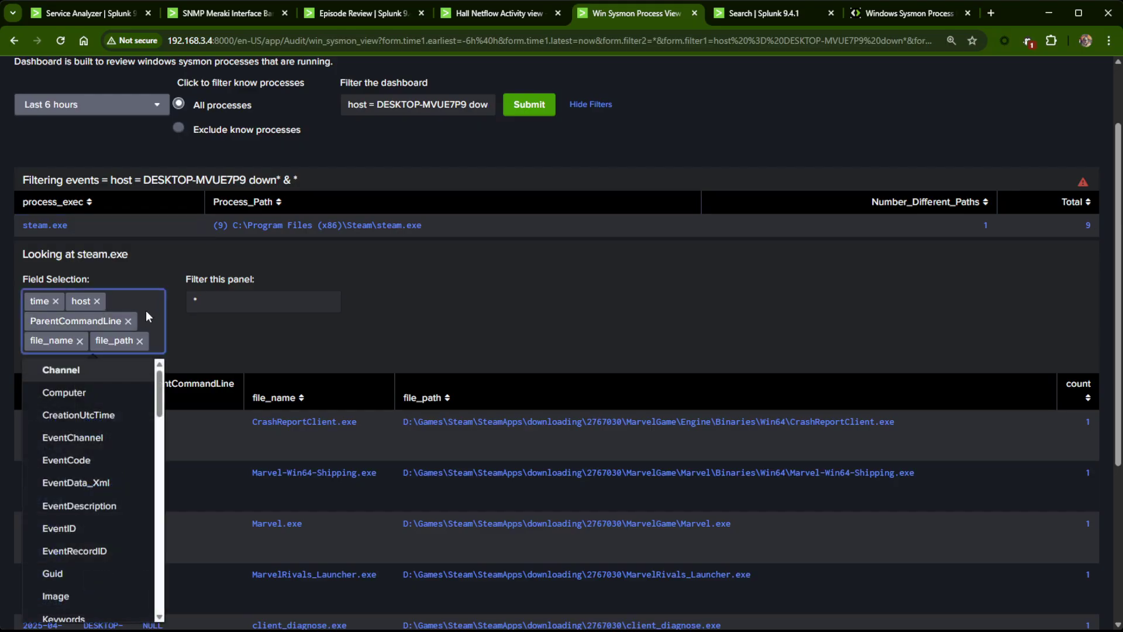
{"action": "scroll", "coordinate": [88, 462], "scroll_direction": "down", "scroll_amount": 4}
{"action": "scroll", "coordinate": [322, 388], "scroll_direction": "down", "scroll_amount": 1}
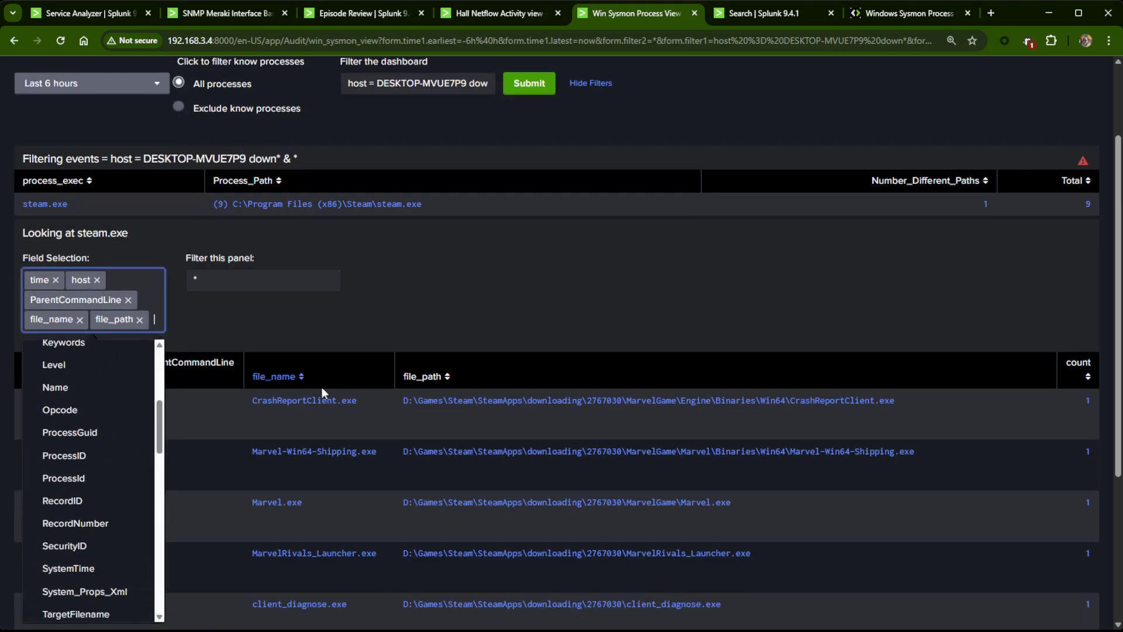
{"action": "scroll", "coordinate": [321, 388], "scroll_direction": "down", "scroll_amount": 4}
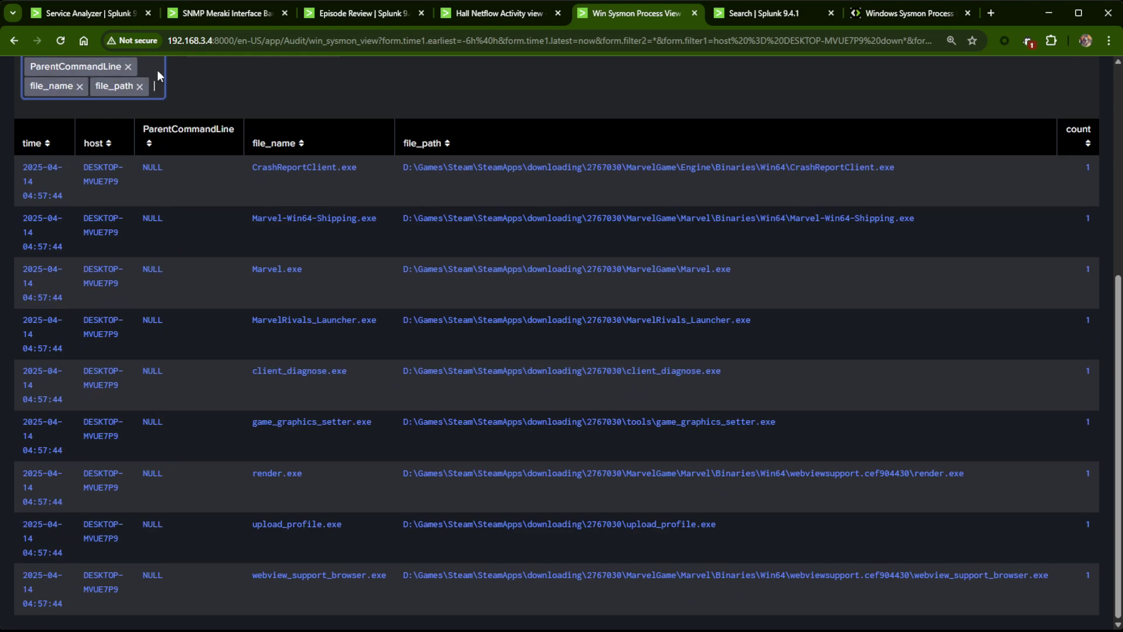
{"action": "left_click", "coordinate": [157, 71]}
{"action": "left_click", "coordinate": [152, 75]}
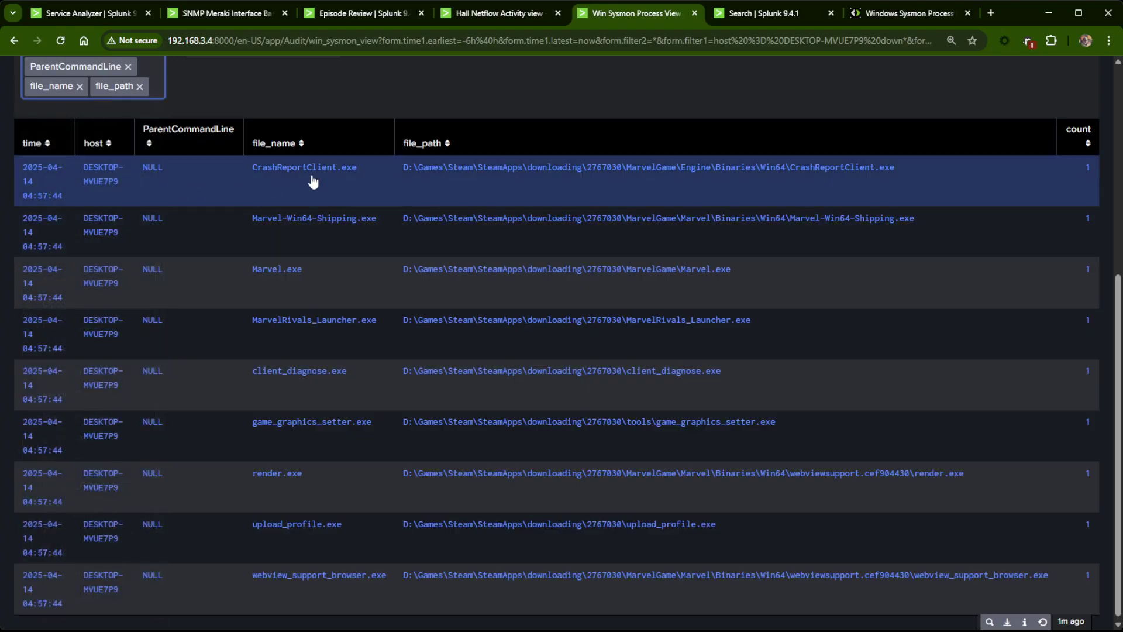
{"action": "scroll", "coordinate": [313, 182], "scroll_direction": "up", "scroll_amount": 3}
{"action": "left_click", "coordinate": [153, 246]}
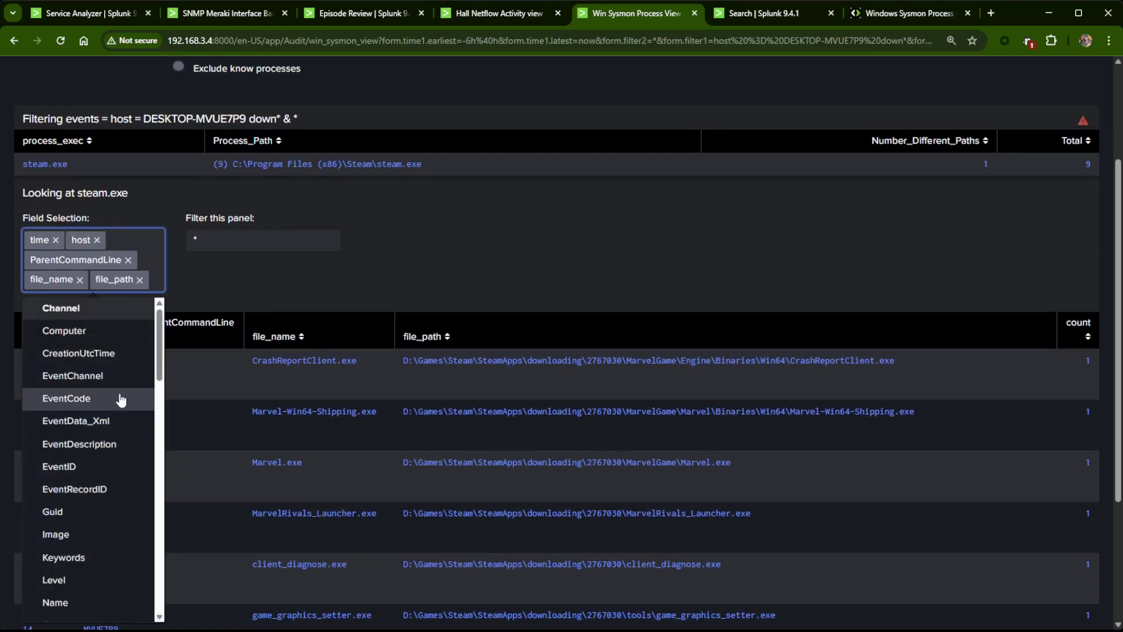
{"action": "scroll", "coordinate": [121, 399], "scroll_direction": "down", "scroll_amount": 10}
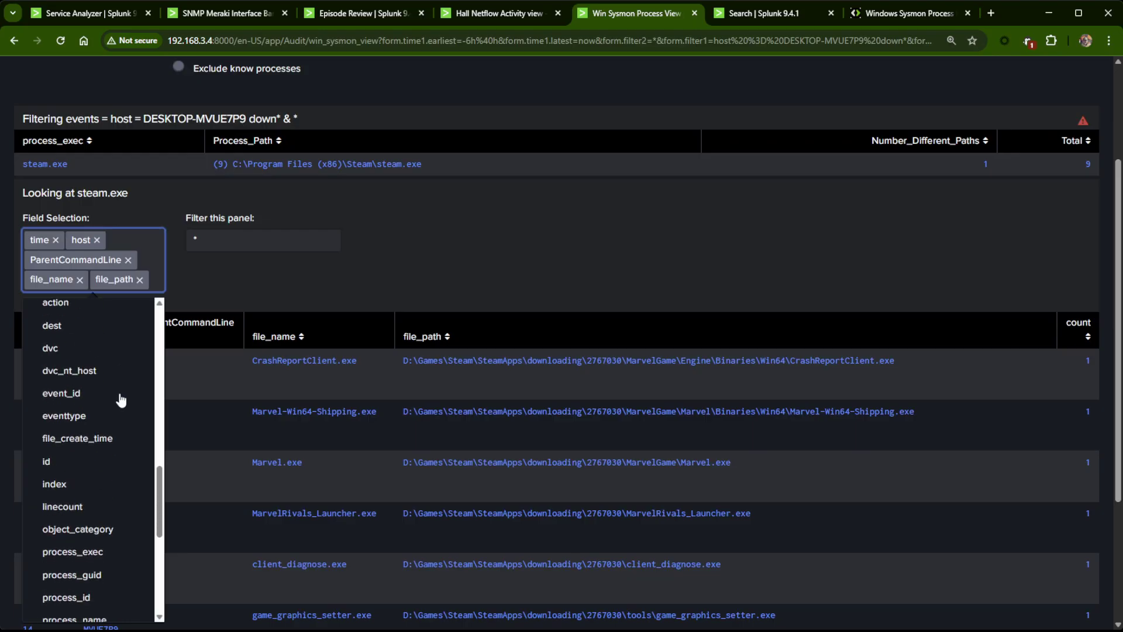
{"action": "scroll", "coordinate": [88, 398], "scroll_direction": "down", "scroll_amount": 5}
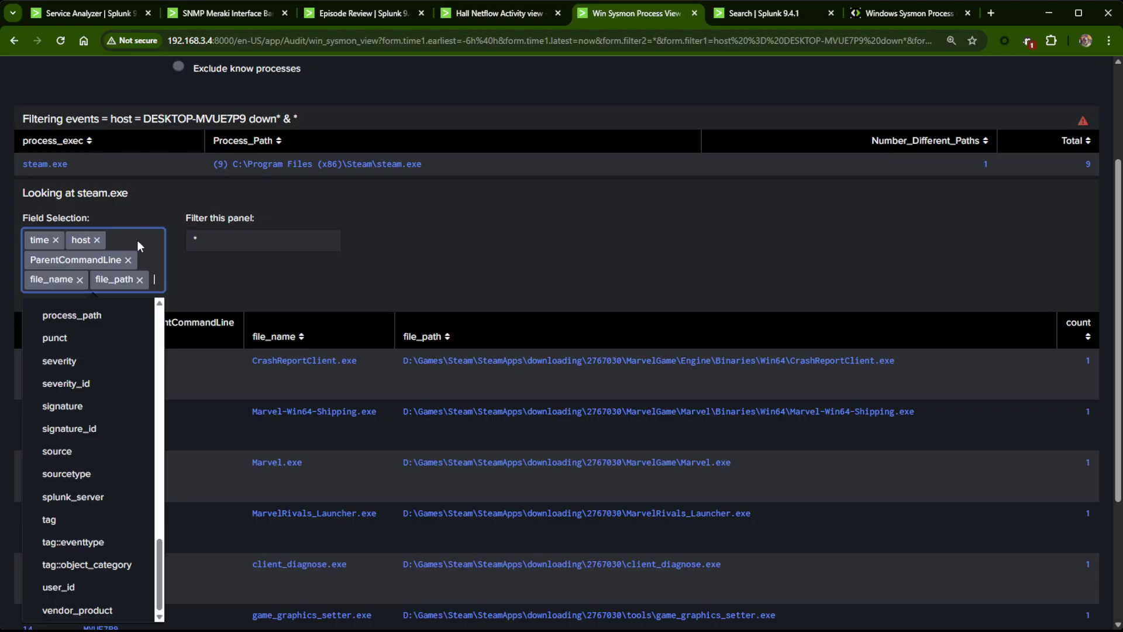
{"action": "left_click", "coordinate": [316, 287]}
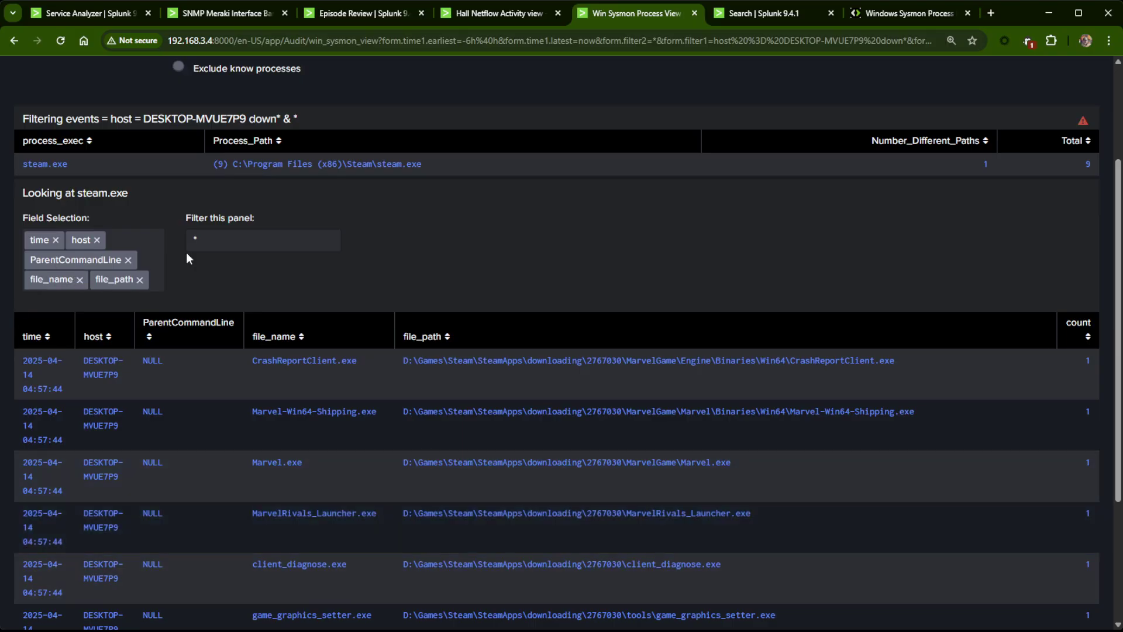
{"action": "left_click", "coordinate": [162, 265]}
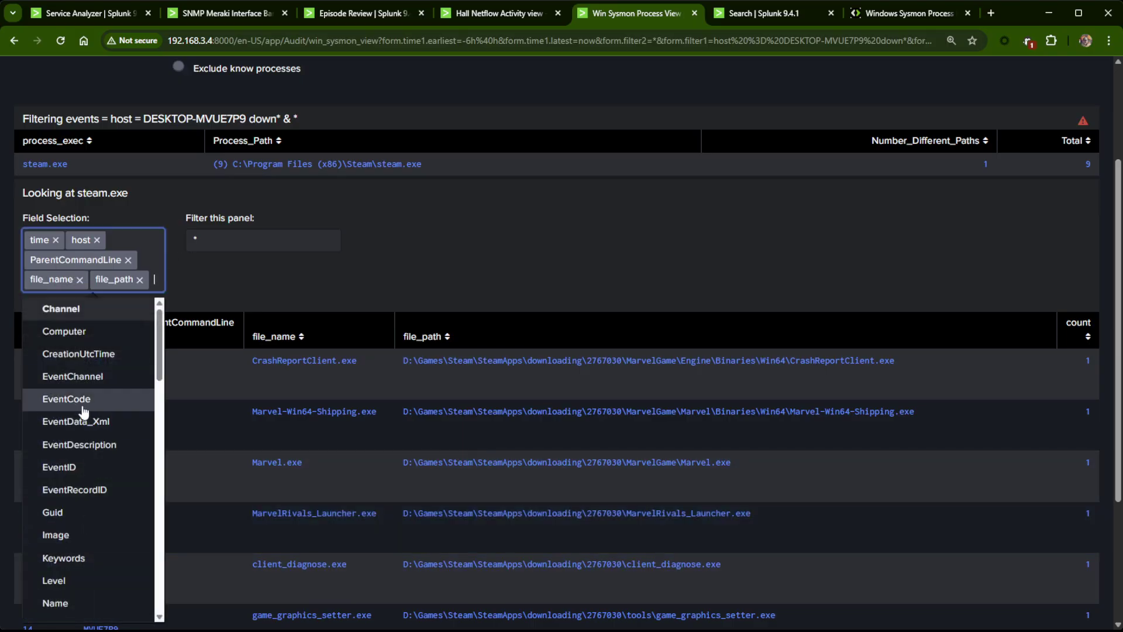
{"action": "scroll", "coordinate": [70, 543], "scroll_direction": "down", "scroll_amount": 3}
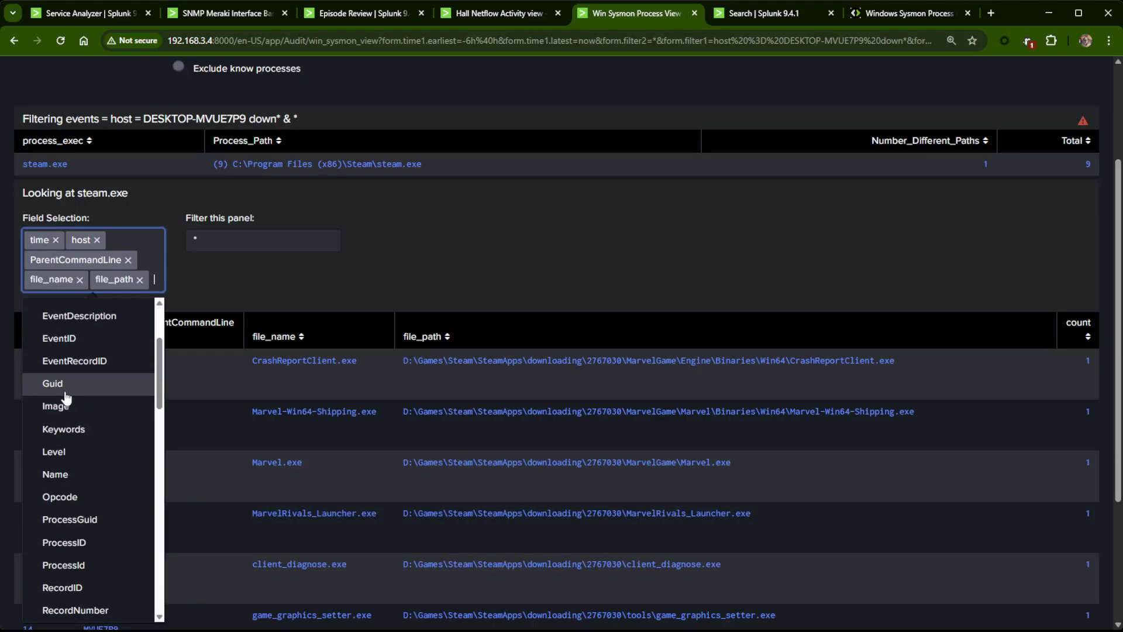
{"action": "left_click", "coordinate": [65, 388]}
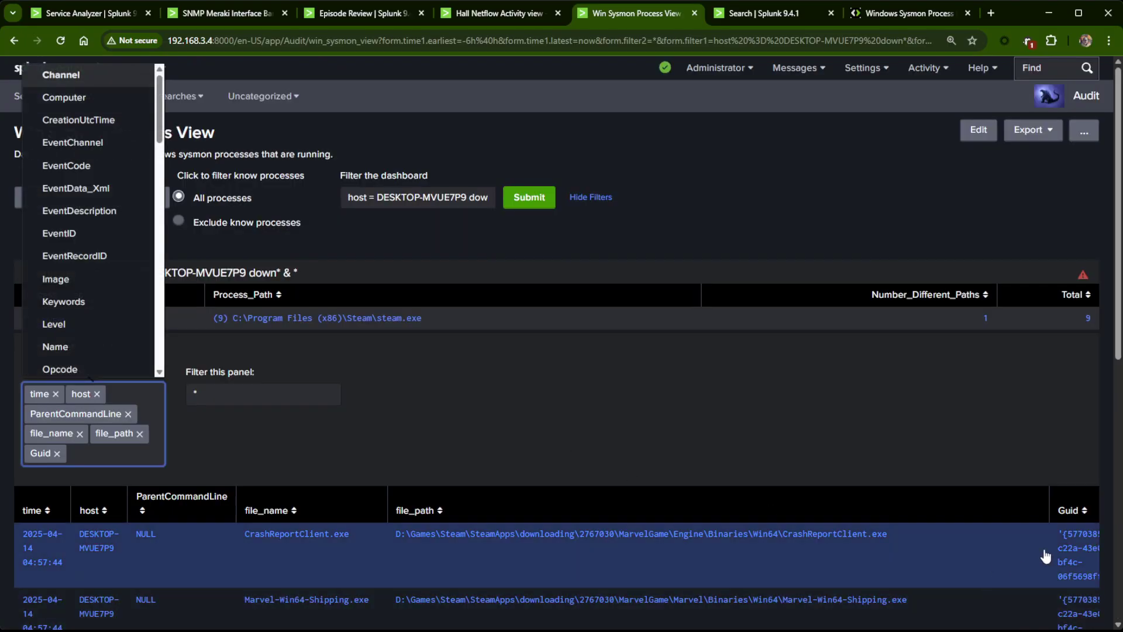
{"action": "scroll", "coordinate": [1057, 492], "scroll_direction": "down", "scroll_amount": 5}
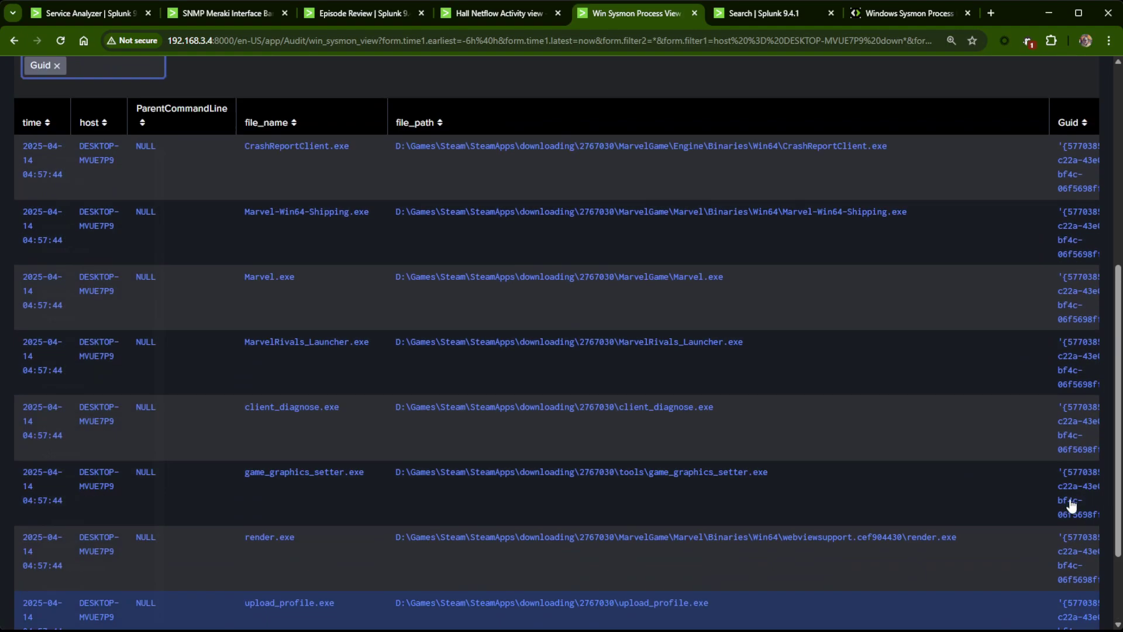
{"action": "scroll", "coordinate": [1073, 503], "scroll_direction": "up", "scroll_amount": 5}
{"action": "scroll", "coordinate": [1073, 507], "scroll_direction": "up", "scroll_amount": 1}
{"action": "left_click", "coordinate": [56, 453]}
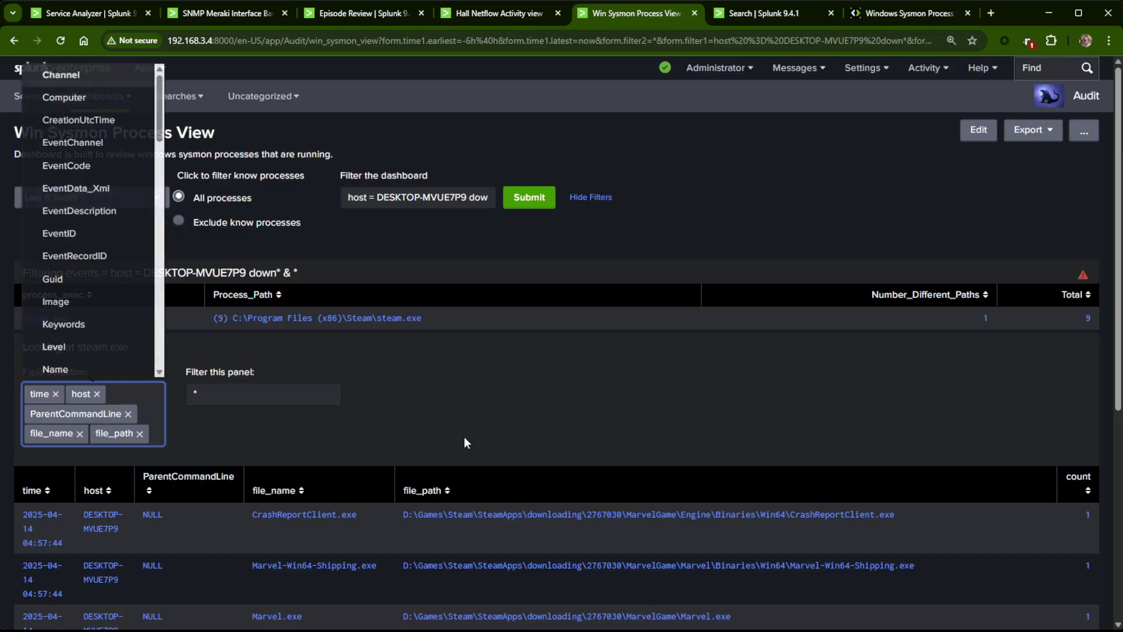
- Enter edit mode and inspect the steam.exe panel's search, highlighting fillnull and the $field2$ token
{"action": "left_click", "coordinate": [978, 129]}
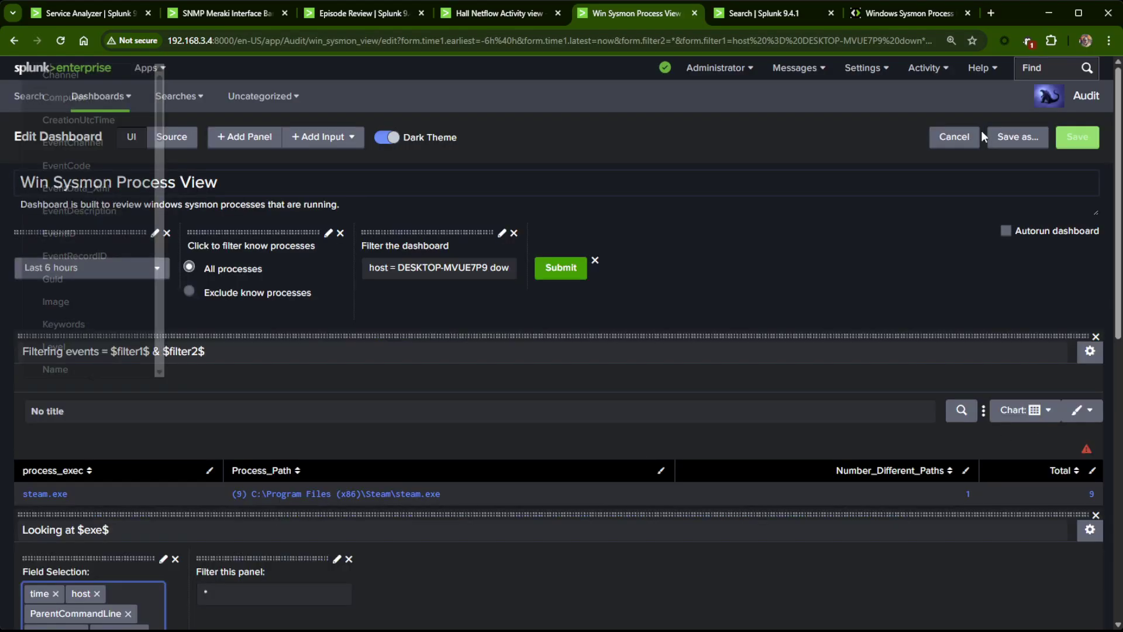
{"action": "scroll", "coordinate": [540, 434], "scroll_direction": "down", "scroll_amount": 2}
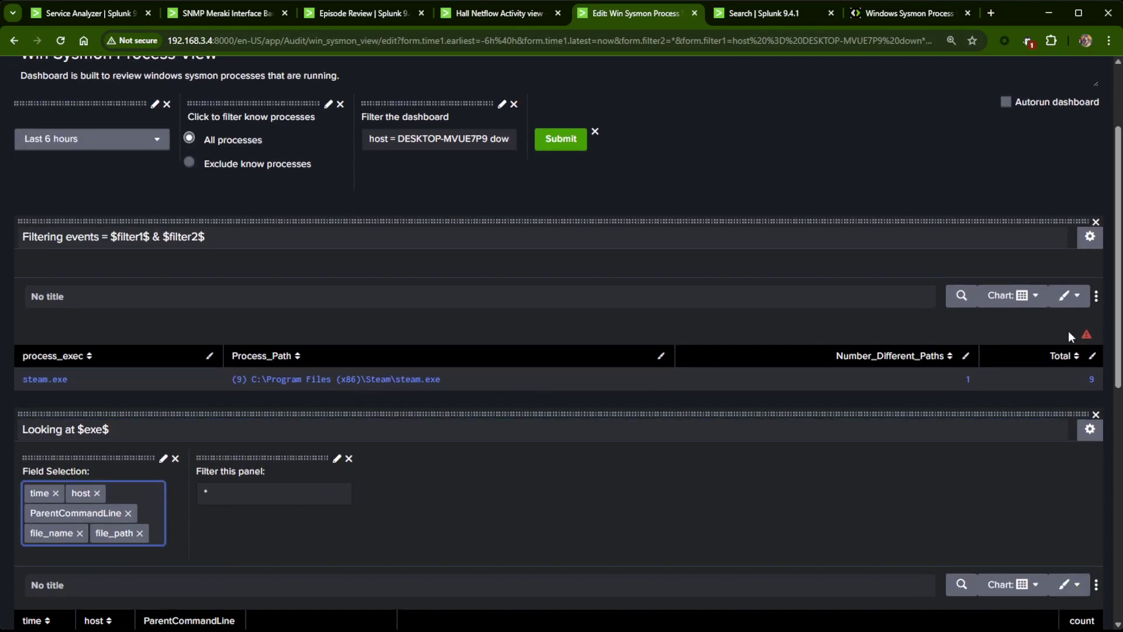
{"action": "scroll", "coordinate": [808, 405], "scroll_direction": "down", "scroll_amount": 2}
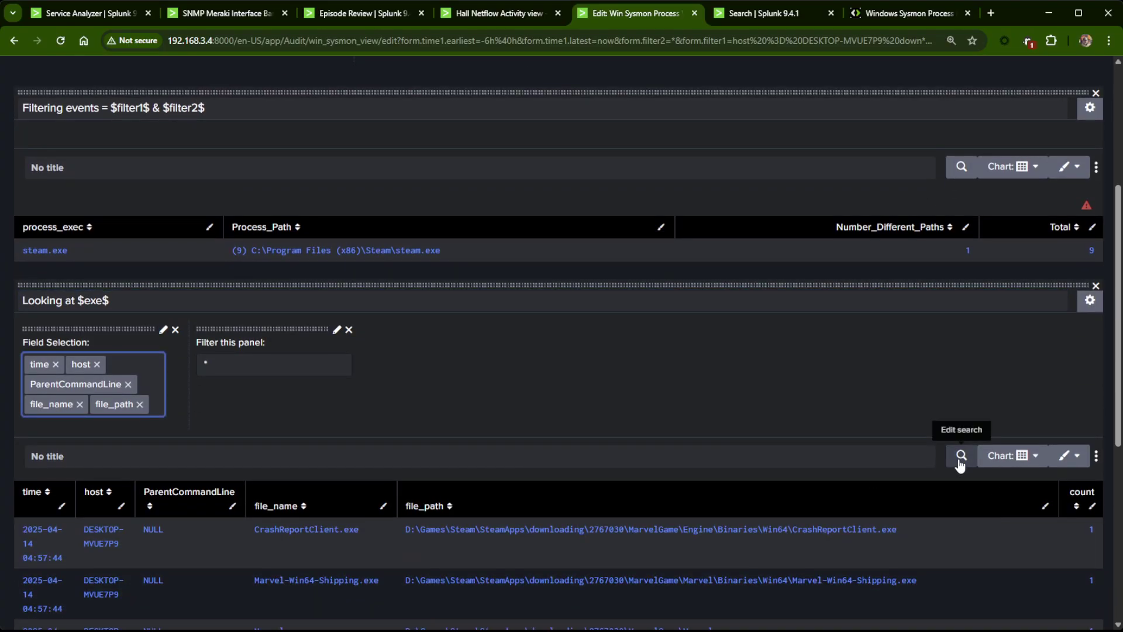
{"action": "scroll", "coordinate": [960, 464], "scroll_direction": "down", "scroll_amount": 1}
{"action": "left_click", "coordinate": [960, 395]}
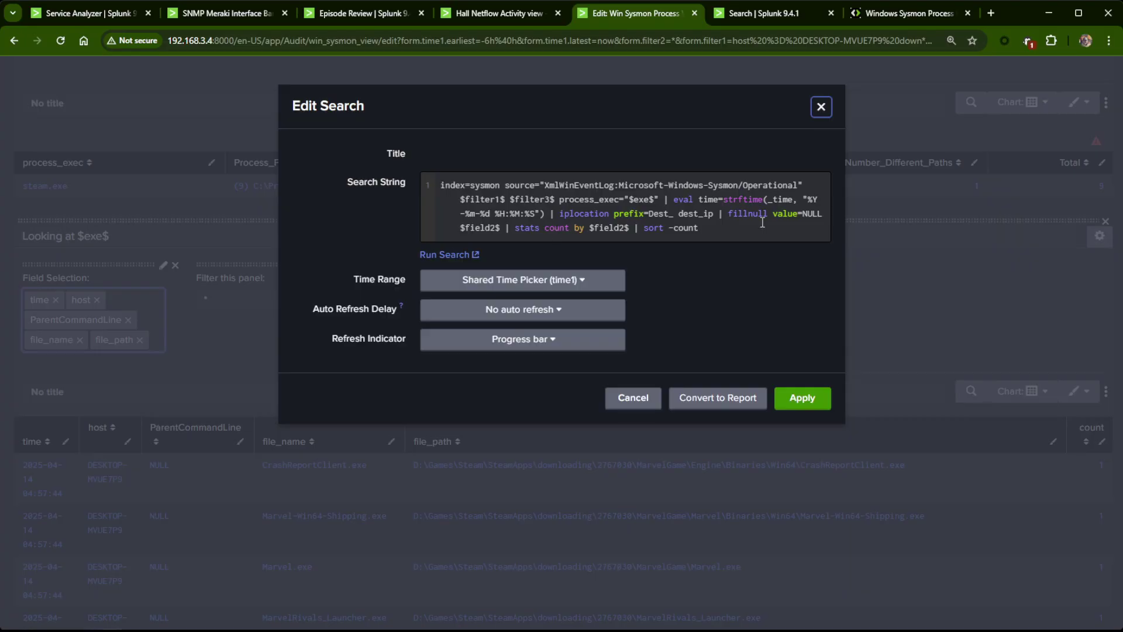
{"action": "left_click_drag", "start_coordinate": [725, 211], "coordinate": [773, 213]}
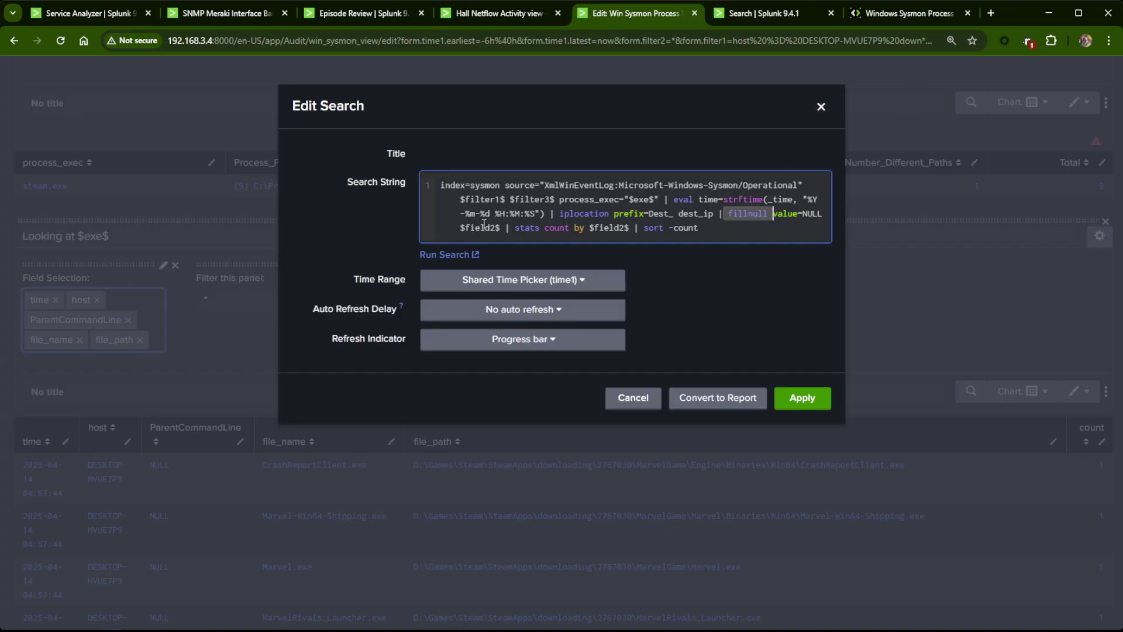
{"action": "left_click_drag", "start_coordinate": [503, 228], "coordinate": [457, 228]}
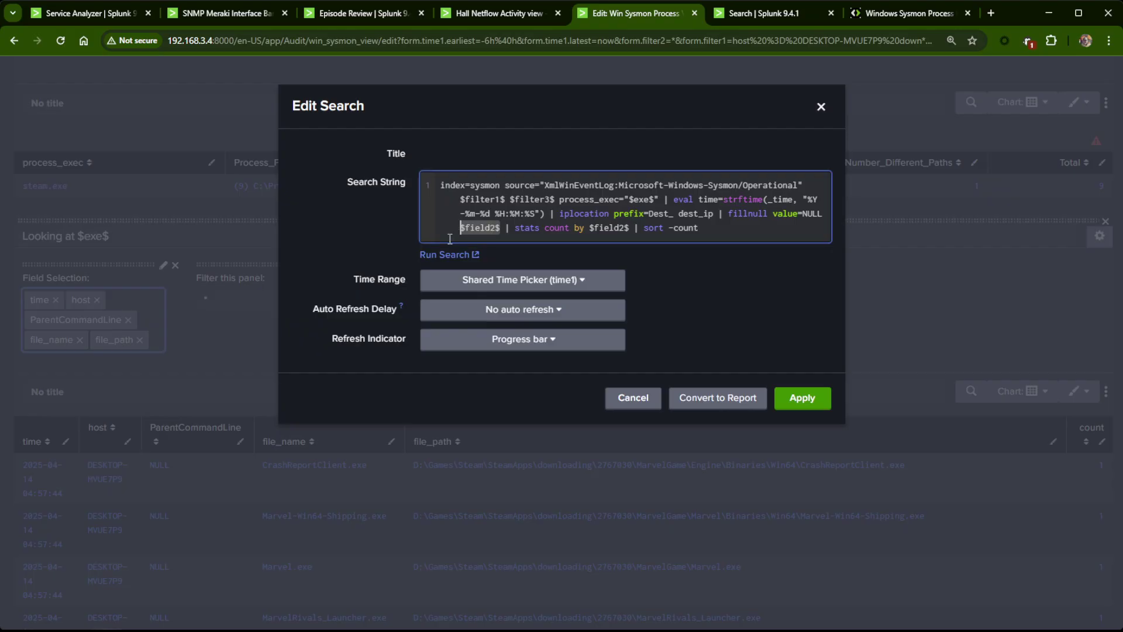
{"action": "left_click", "coordinate": [821, 107]}
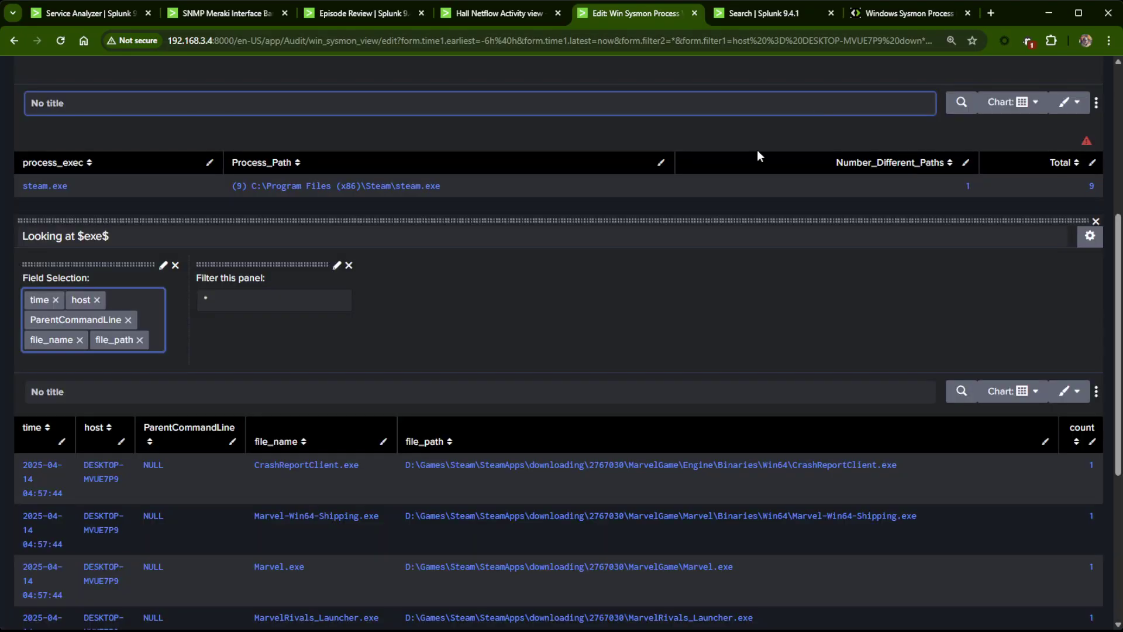
- Review the Field Selection input's settings, then reopen the panel search at its $field2$ token
{"action": "left_click", "coordinate": [164, 265]}
{"action": "scroll", "coordinate": [246, 417], "scroll_direction": "down", "scroll_amount": 3}
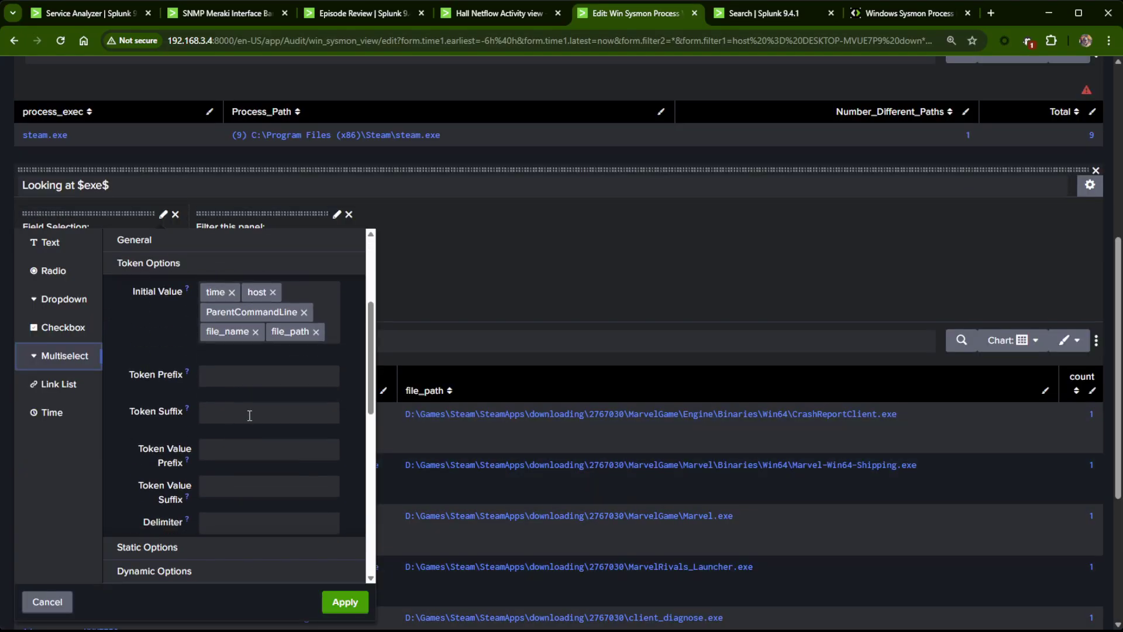
{"action": "scroll", "coordinate": [254, 432], "scroll_direction": "down", "scroll_amount": 2}
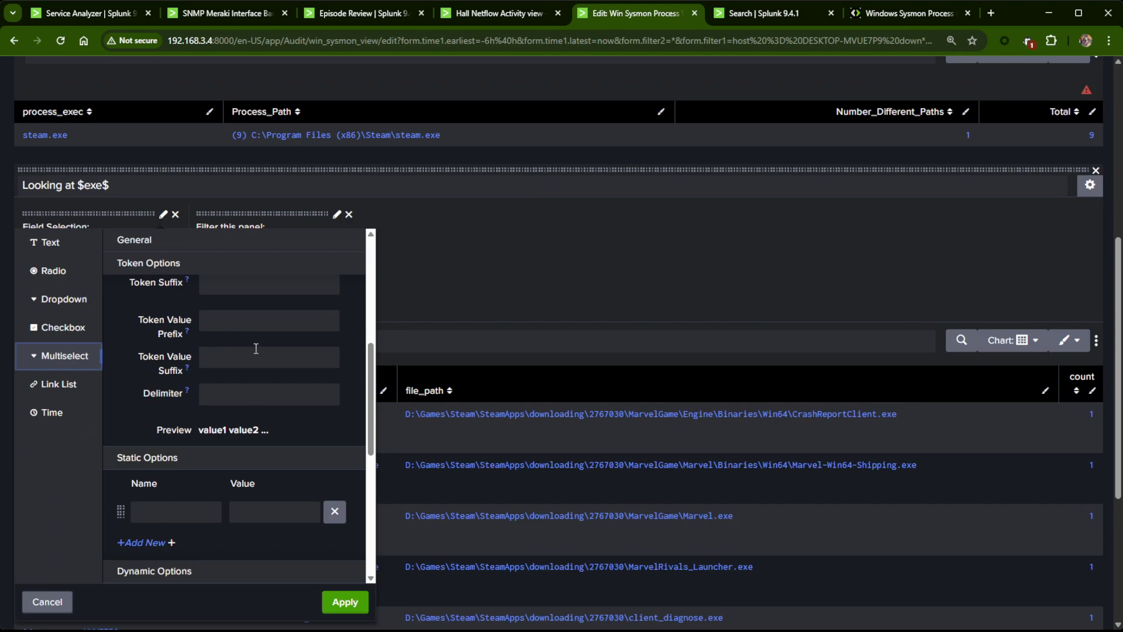
{"action": "scroll", "coordinate": [255, 377], "scroll_direction": "up", "scroll_amount": 4}
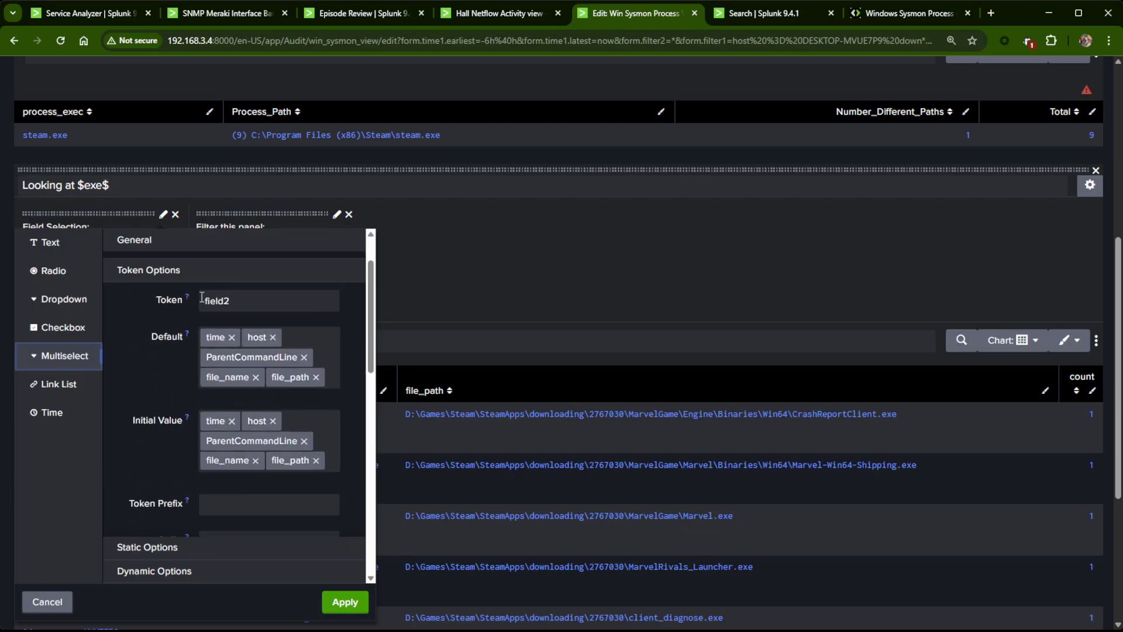
{"action": "left_click", "coordinate": [735, 284]}
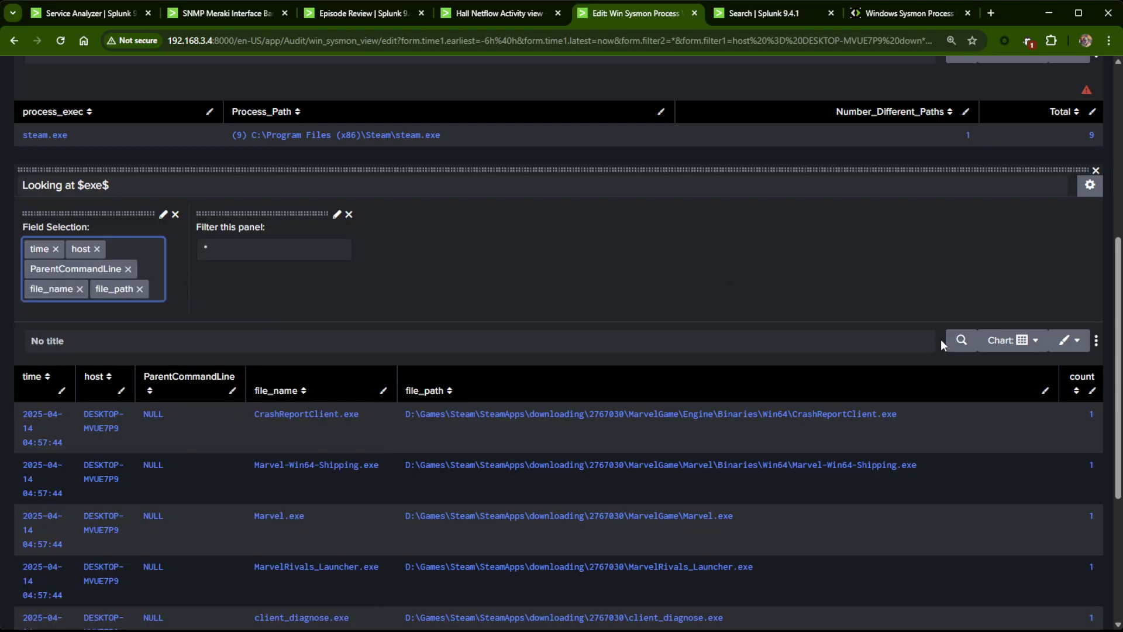
{"action": "left_click", "coordinate": [961, 340]}
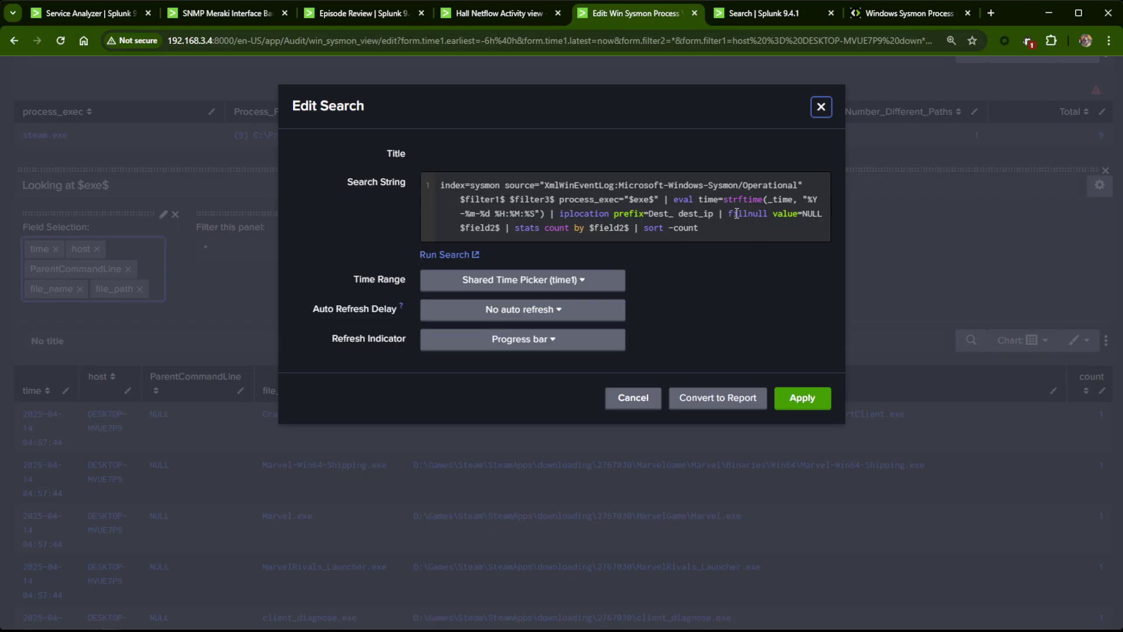
{"action": "left_click_drag", "start_coordinate": [461, 229], "coordinate": [502, 229]}
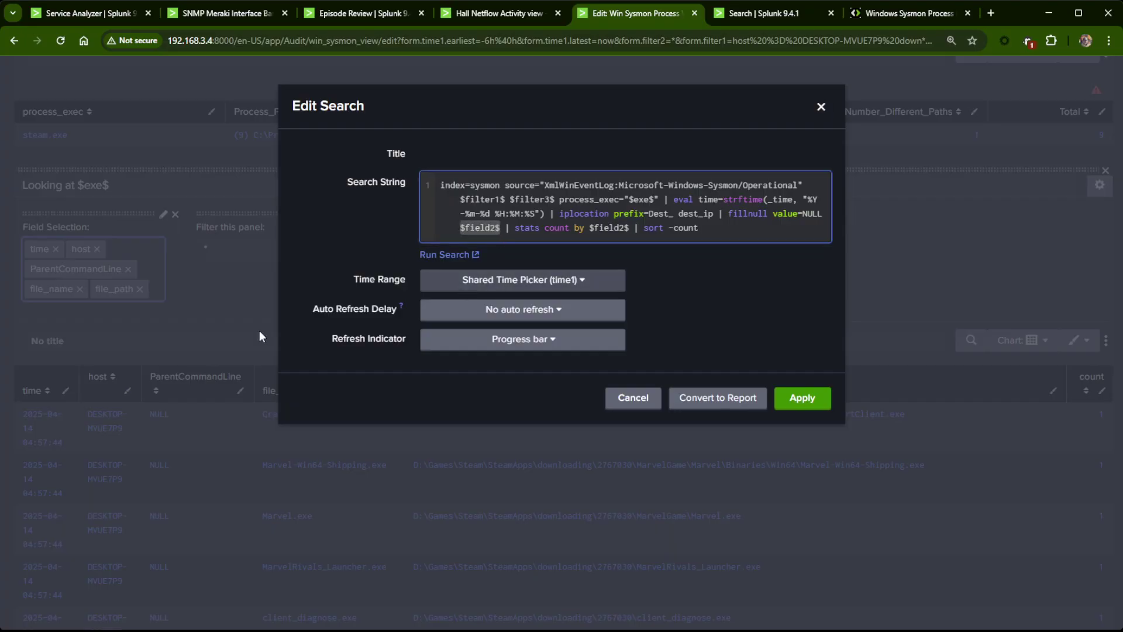
- Close the panel search and cancel dashboard editing without saving any changes
{"action": "left_click", "coordinate": [626, 398]}
{"action": "scroll", "coordinate": [484, 444], "scroll_direction": "down", "scroll_amount": 2}
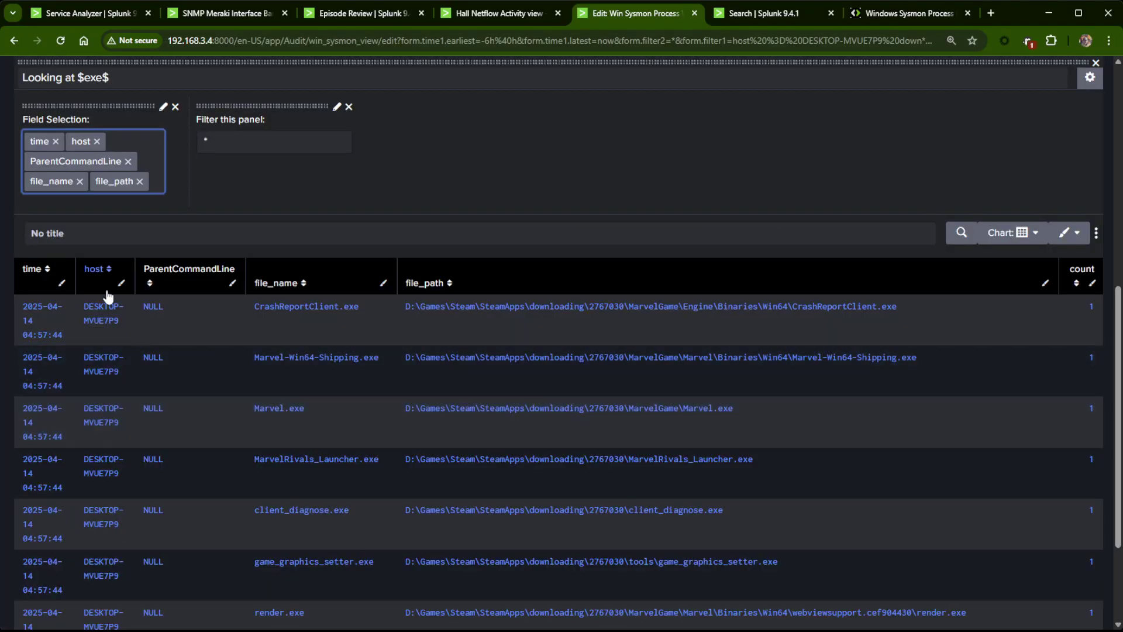
{"action": "scroll", "coordinate": [117, 322], "scroll_direction": "up", "scroll_amount": 3}
{"action": "scroll", "coordinate": [446, 518], "scroll_direction": "down", "scroll_amount": 3}
{"action": "scroll", "coordinate": [477, 518], "scroll_direction": "up", "scroll_amount": 5}
{"action": "scroll", "coordinate": [529, 524], "scroll_direction": "up", "scroll_amount": 3}
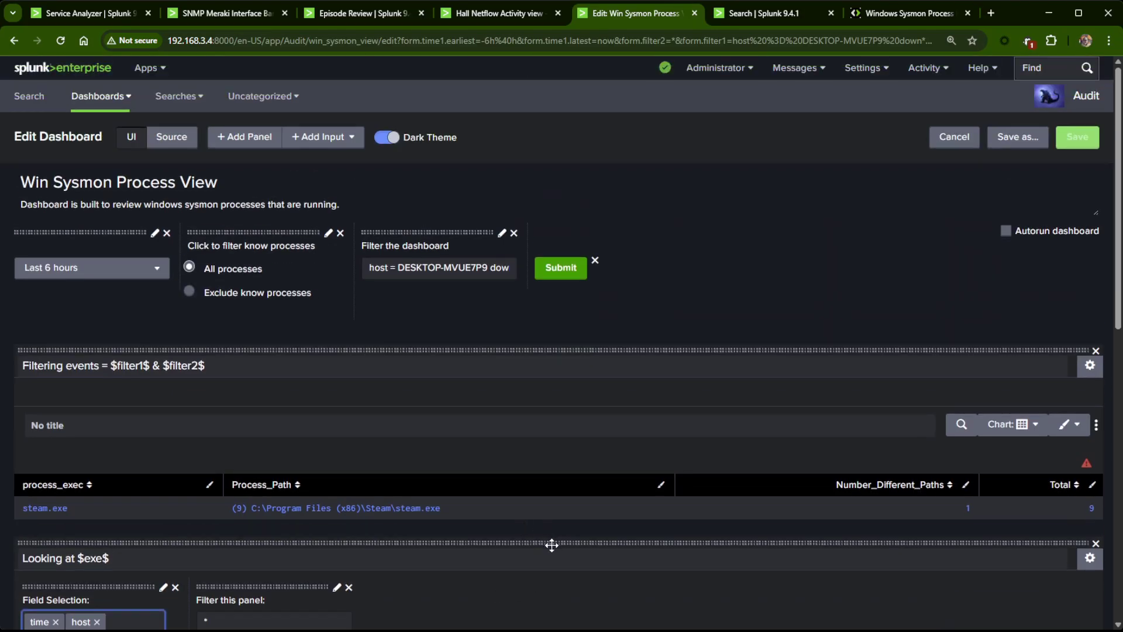
{"action": "scroll", "coordinate": [548, 538], "scroll_direction": "down", "scroll_amount": 2}
{"action": "scroll", "coordinate": [544, 535], "scroll_direction": "up", "scroll_amount": 3}
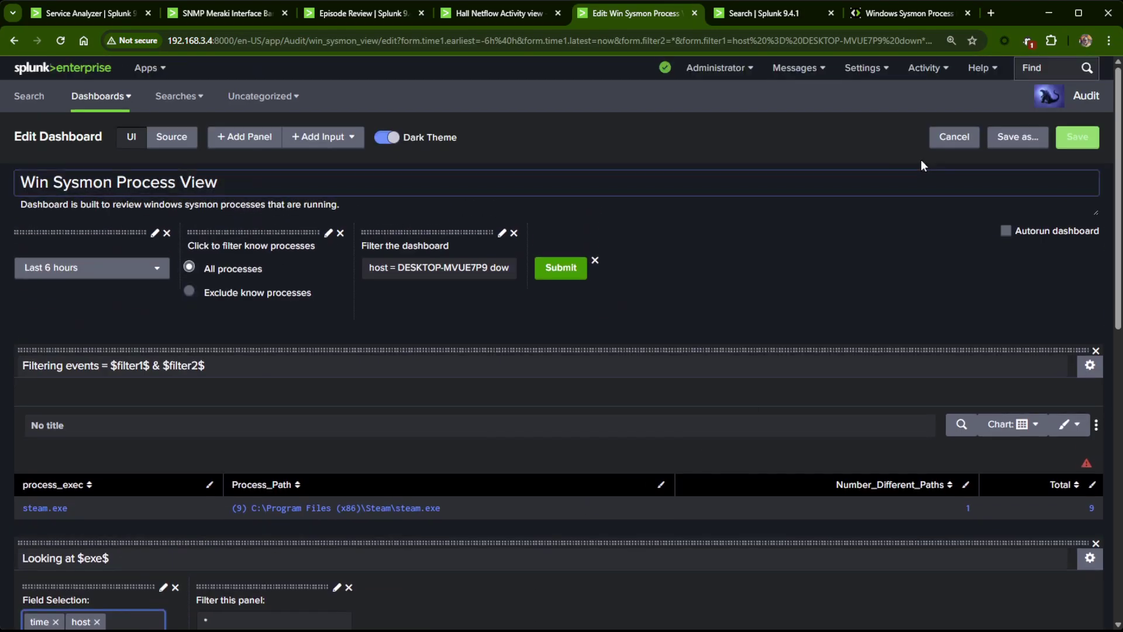
{"action": "left_click", "coordinate": [953, 139]}
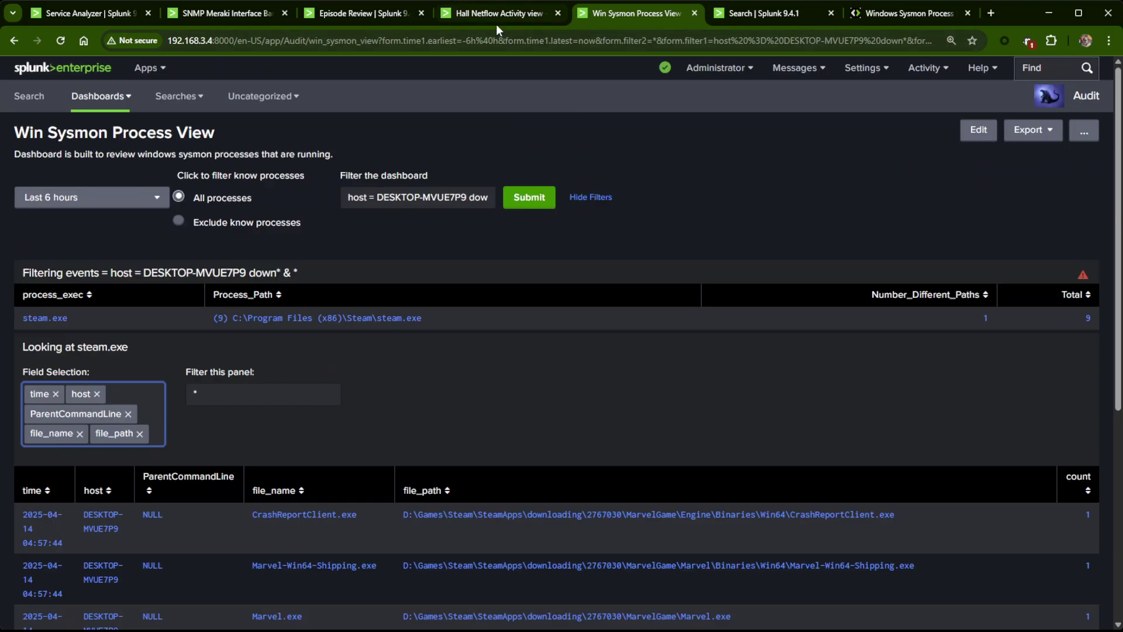
{"action": "left_click", "coordinate": [88, 13]}
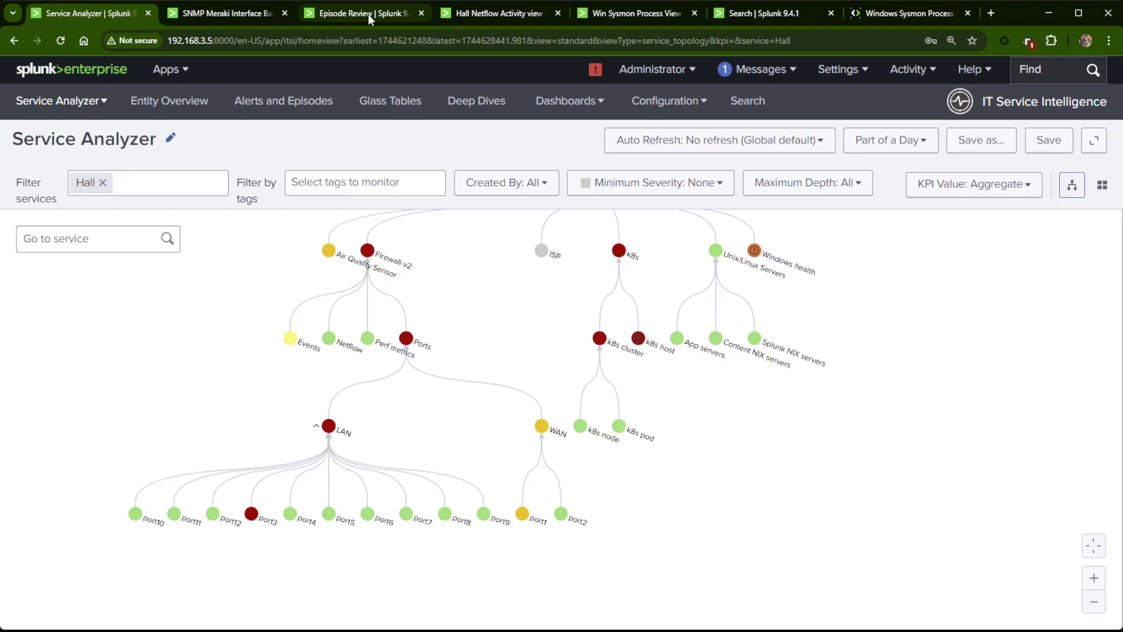
{"action": "left_click", "coordinate": [520, 15]}
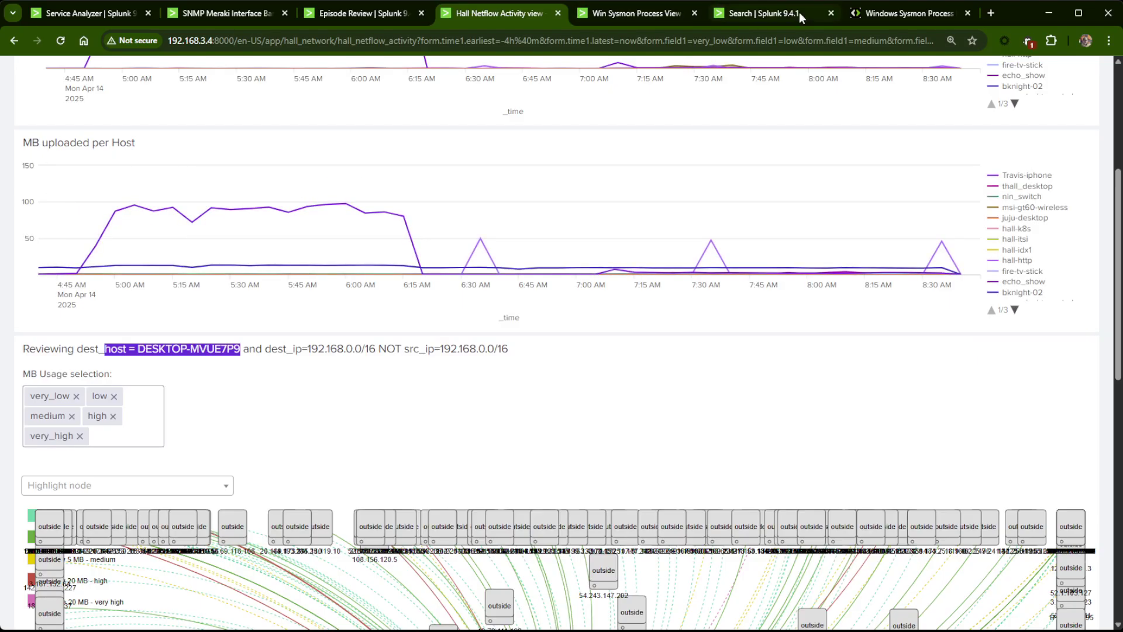
{"action": "left_click", "coordinate": [619, 16]}
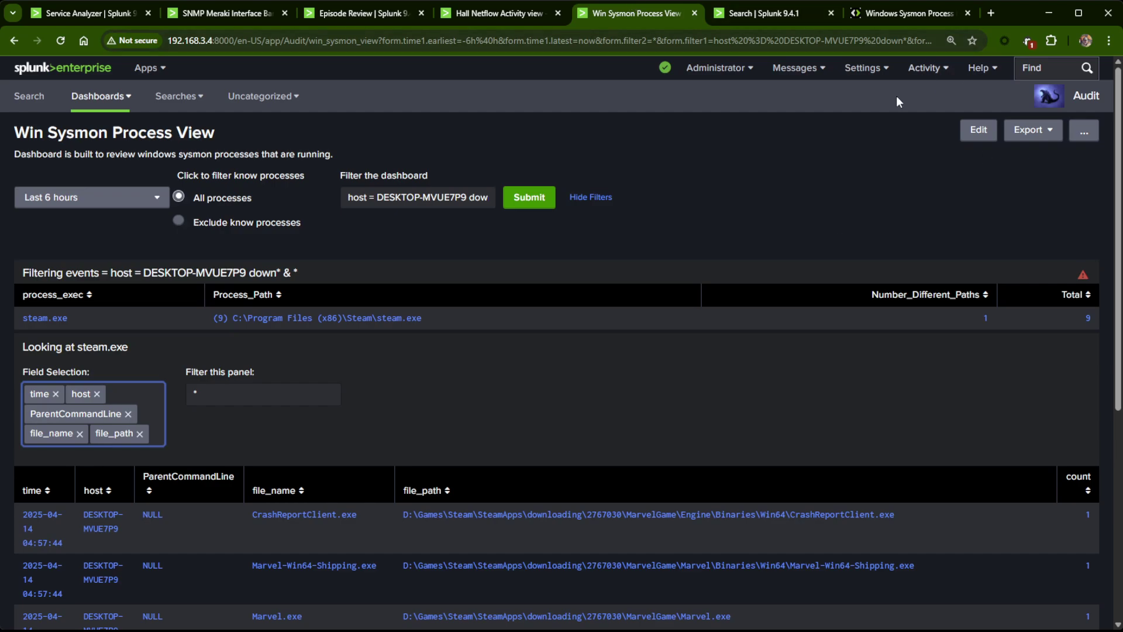
- Remove 'down*' so the filter is just host = DESKTOP-MVUE7P9, then rerun the dashboard
{"action": "scroll", "coordinate": [717, 358], "scroll_direction": "down", "scroll_amount": 3}
{"action": "scroll", "coordinate": [716, 358], "scroll_direction": "down", "scroll_amount": 3}
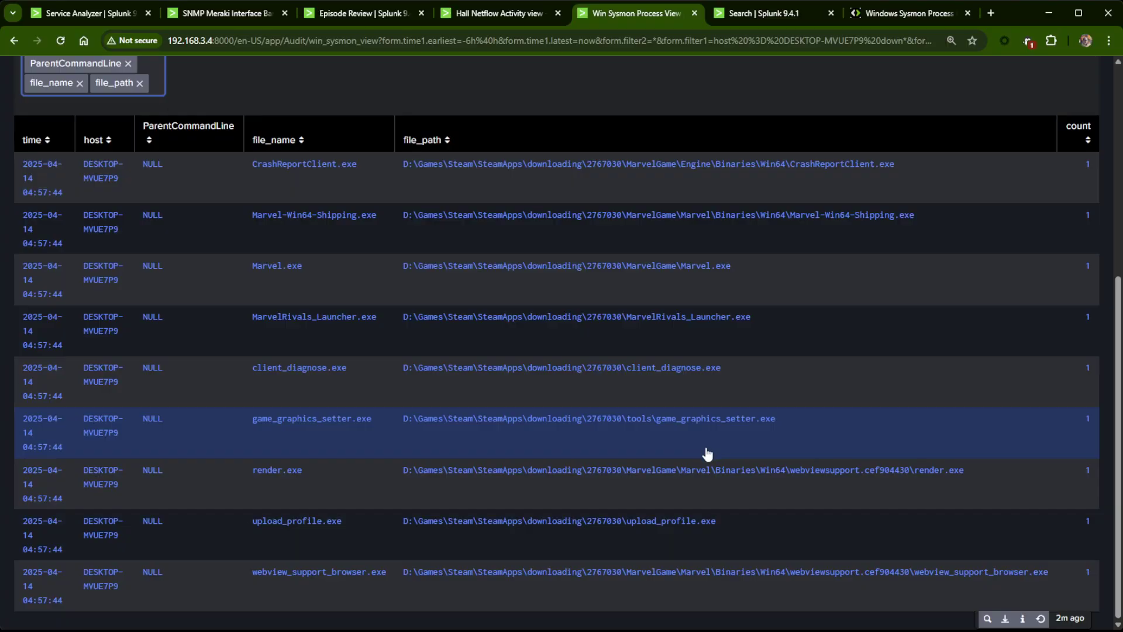
{"action": "scroll", "coordinate": [643, 445], "scroll_direction": "up", "scroll_amount": 6}
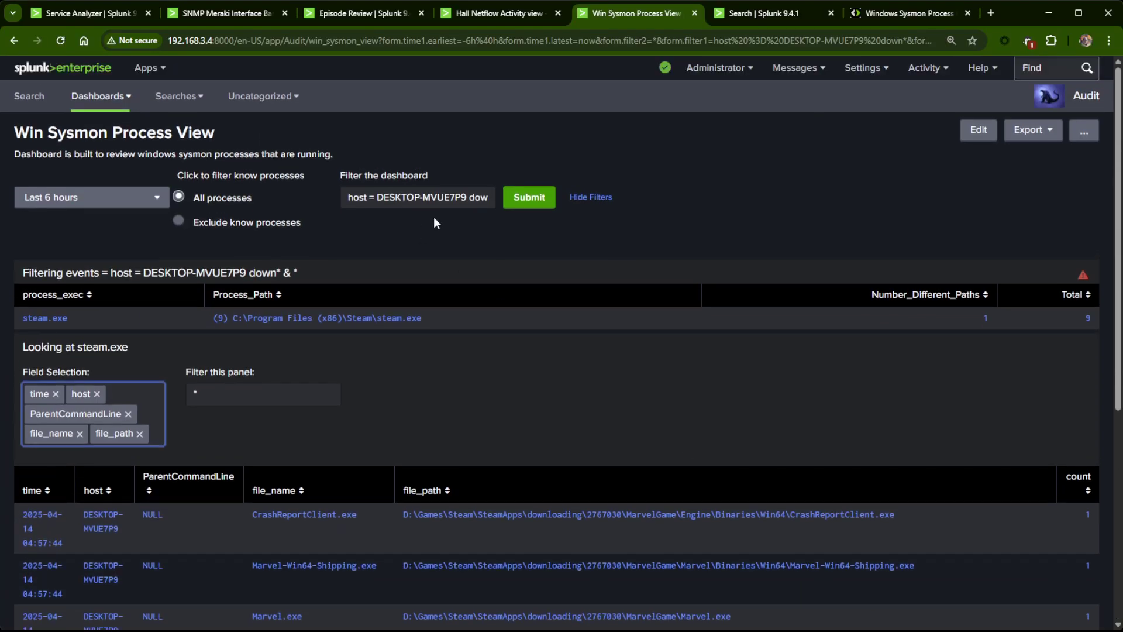
{"action": "left_click", "coordinate": [488, 203]}
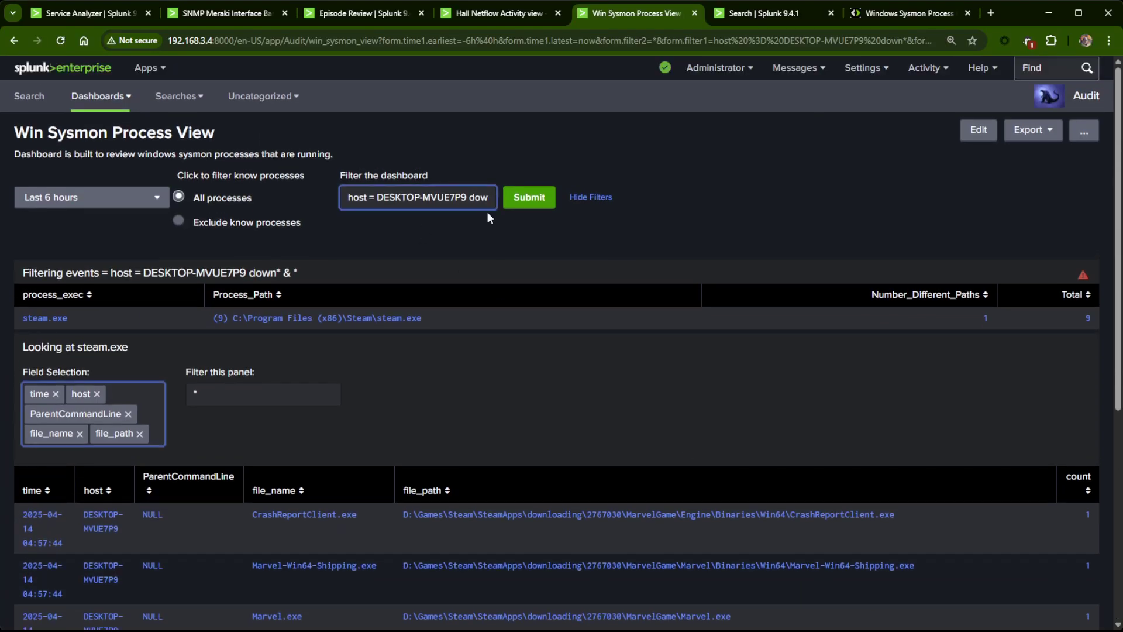
{"action": "key", "text": "BackSpace"}
{"action": "key", "text": "BackSpace"}
{"action": "key", "text": "BackSpace"}
{"action": "key", "text": "Return"}
{"action": "left_click", "coordinate": [529, 206]}
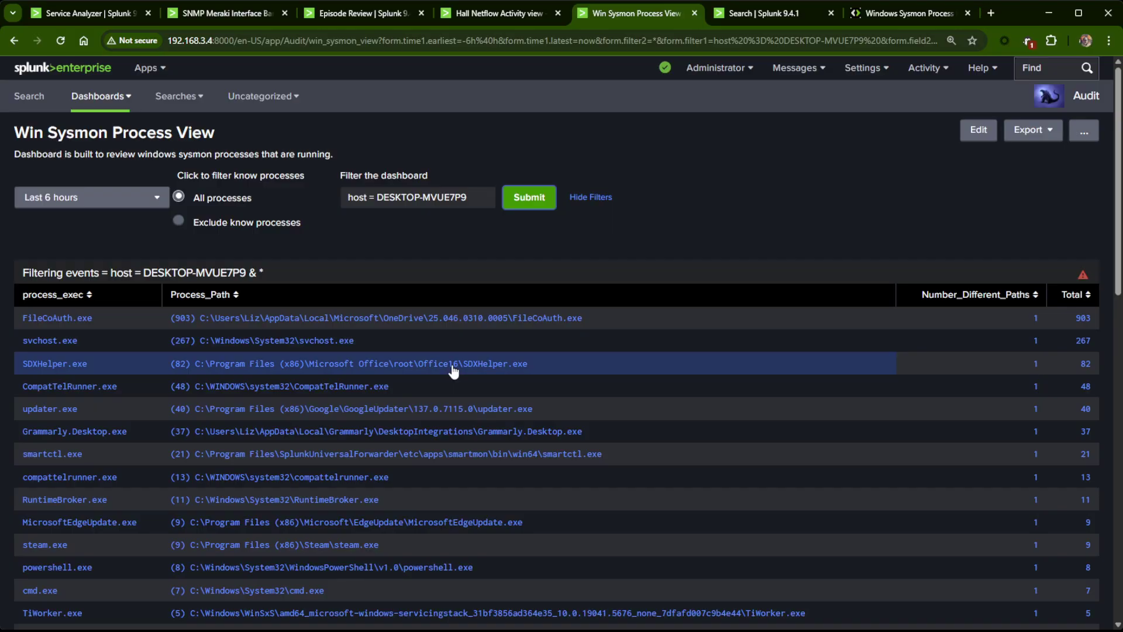
- Drill into updater.exe to review its 40 events, parent command lines and run times
{"action": "left_click", "coordinate": [404, 411]}
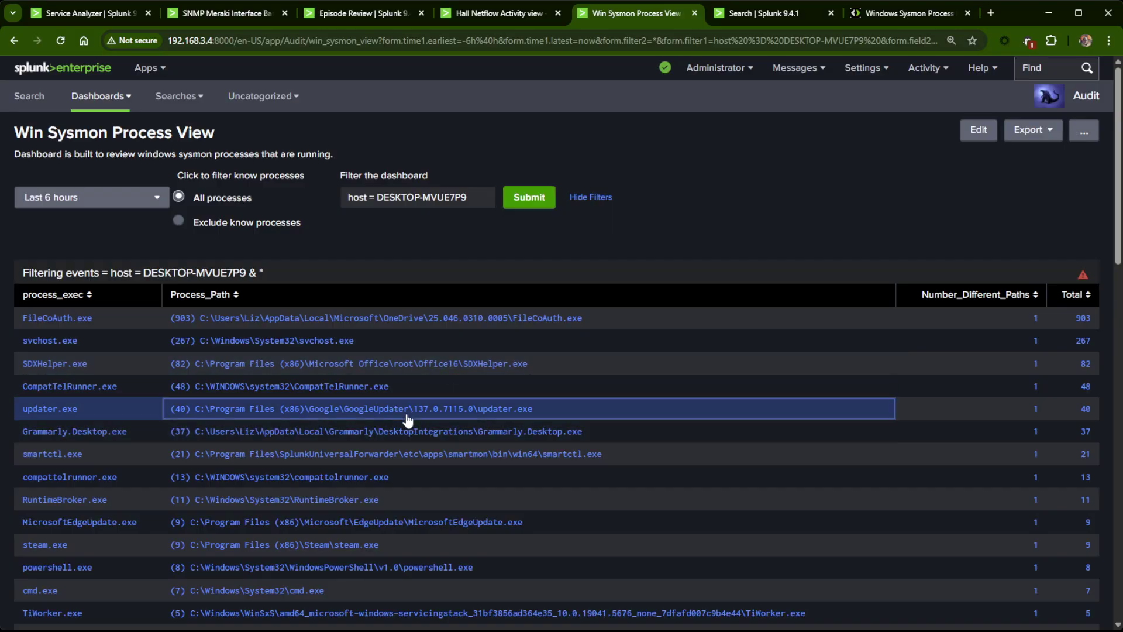
{"action": "scroll", "coordinate": [874, 326], "scroll_direction": "down", "scroll_amount": 2}
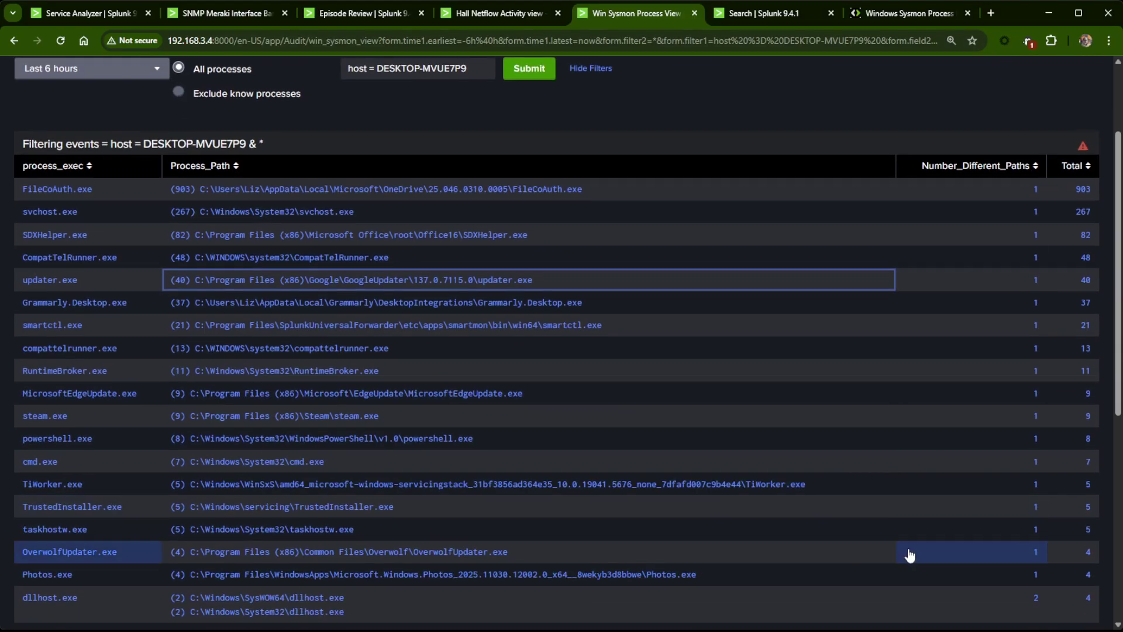
{"action": "scroll", "coordinate": [671, 456], "scroll_direction": "down", "scroll_amount": 4}
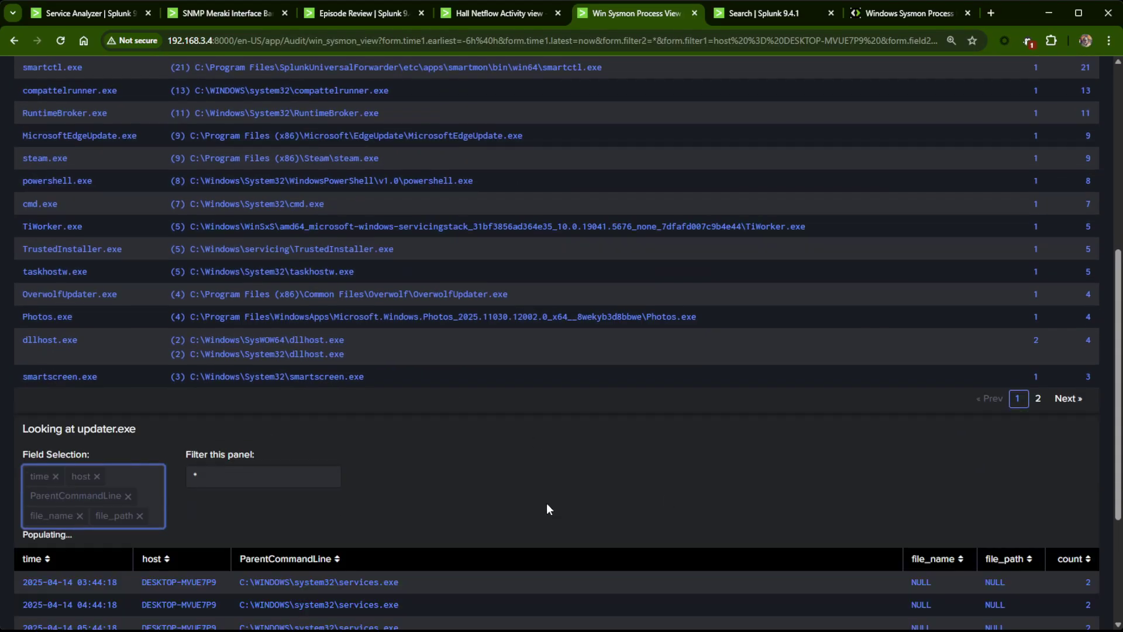
{"action": "scroll", "coordinate": [624, 536], "scroll_direction": "down", "scroll_amount": 3}
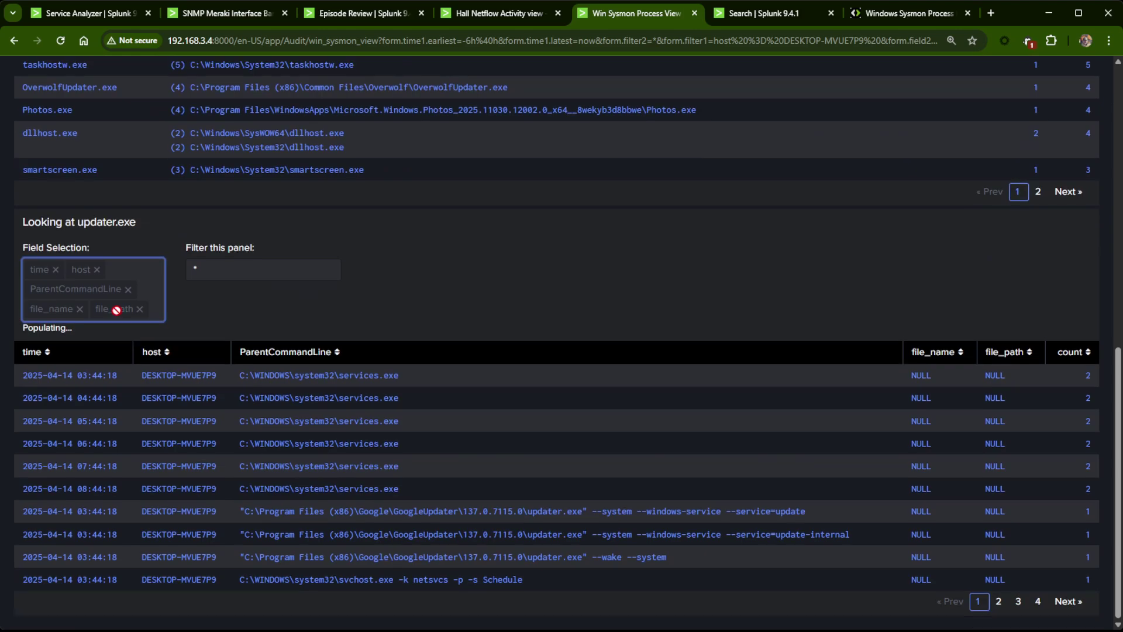
{"action": "scroll", "coordinate": [296, 366], "scroll_direction": "up", "scroll_amount": 7}
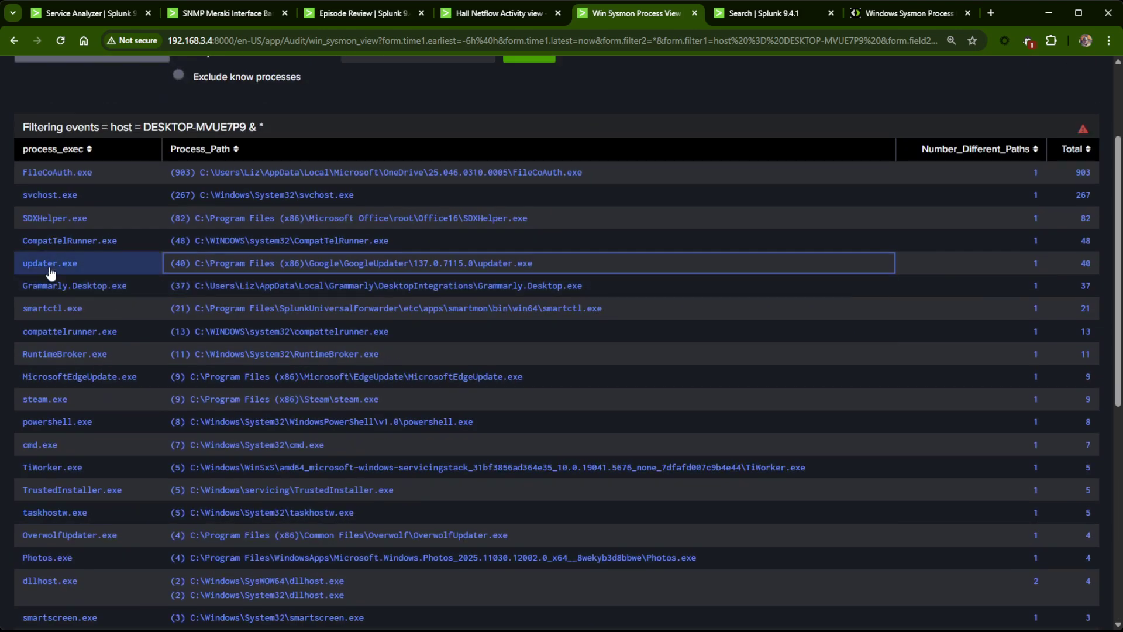
{"action": "scroll", "coordinate": [585, 409], "scroll_direction": "down", "scroll_amount": 5}
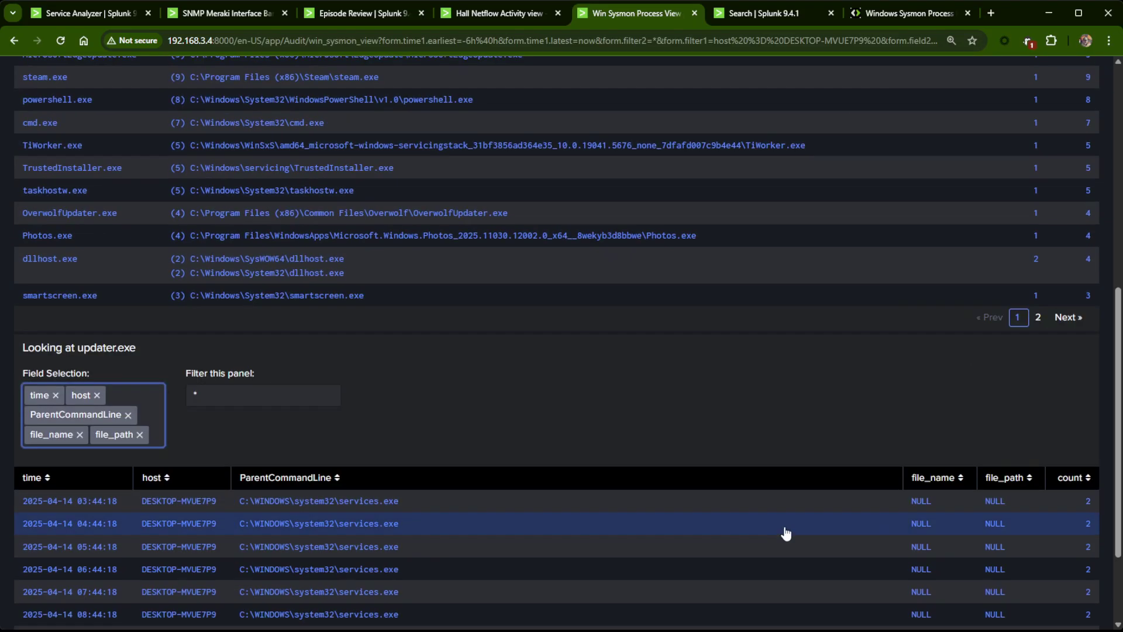
{"action": "scroll", "coordinate": [785, 533], "scroll_direction": "down", "scroll_amount": 2}
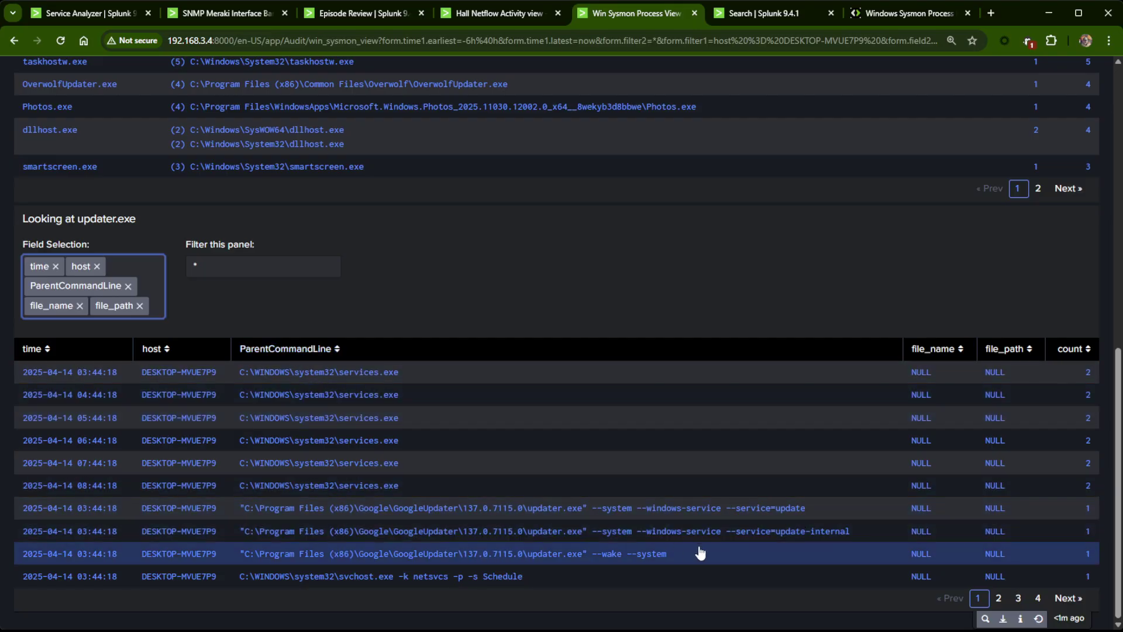
{"action": "scroll", "coordinate": [673, 532], "scroll_direction": "up", "scroll_amount": 6}
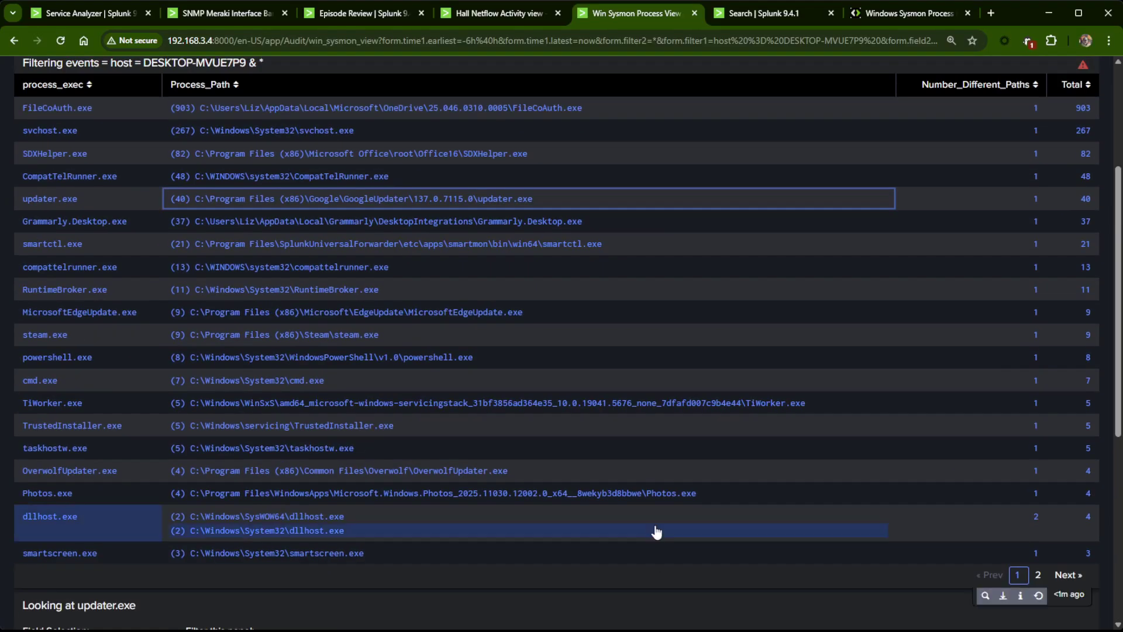
{"action": "scroll", "coordinate": [657, 532], "scroll_direction": "up", "scroll_amount": 4}
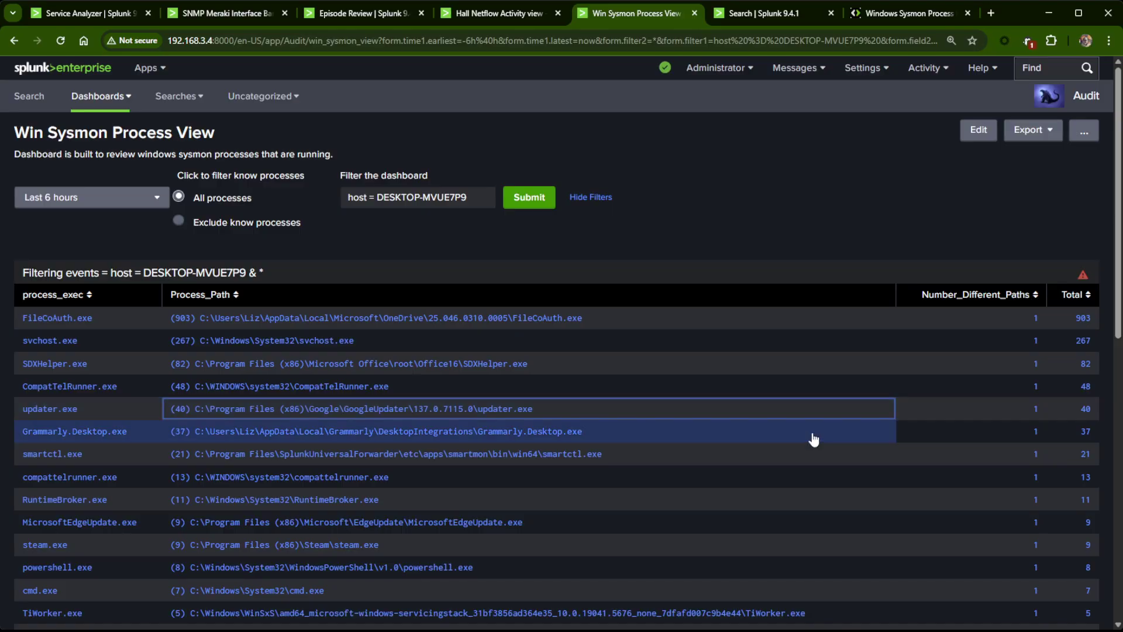
- Glance over the GoSplunk Windows Sysmon Process Dashboard article, then return to Service Analyzer
{"action": "left_click", "coordinate": [885, 16]}
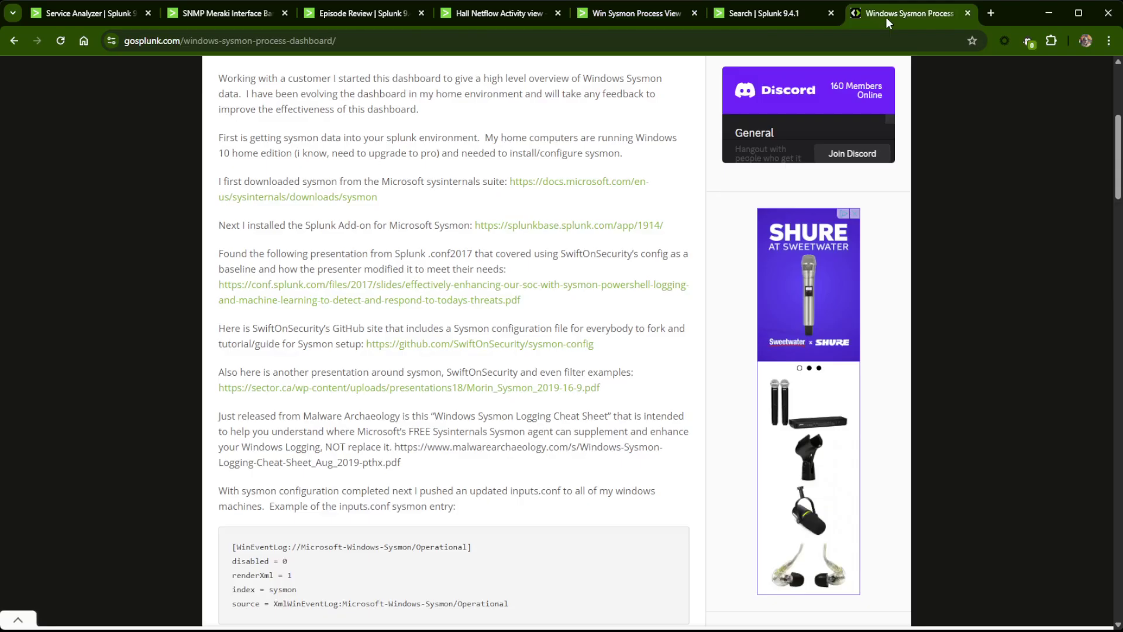
{"action": "scroll", "coordinate": [841, 477], "scroll_direction": "up", "scroll_amount": 5}
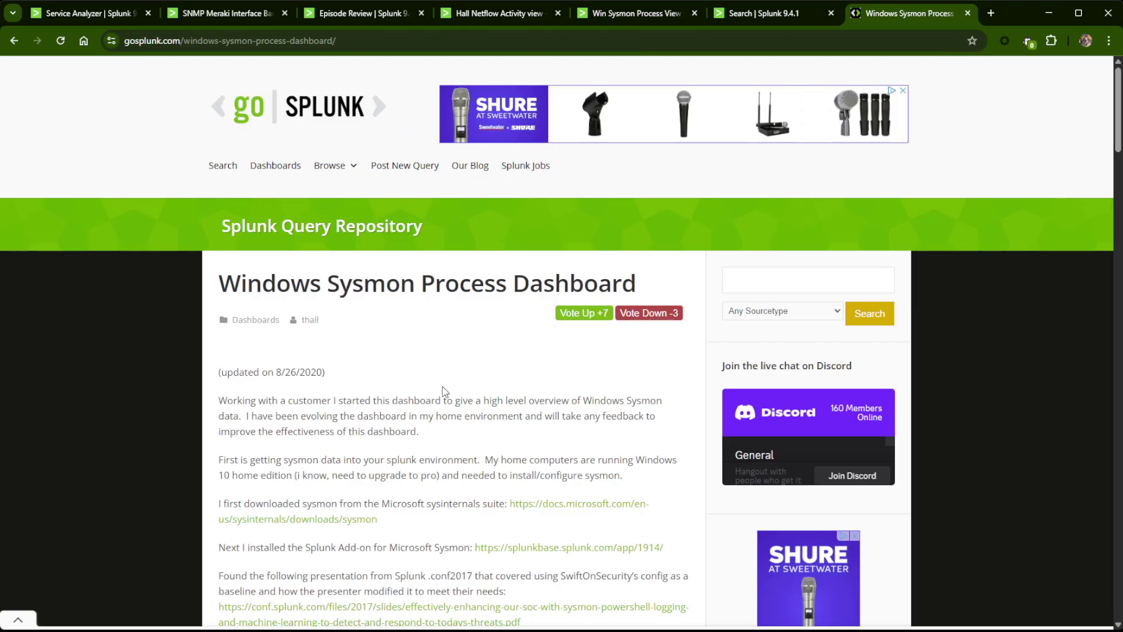
{"action": "left_click", "coordinate": [66, 16]}
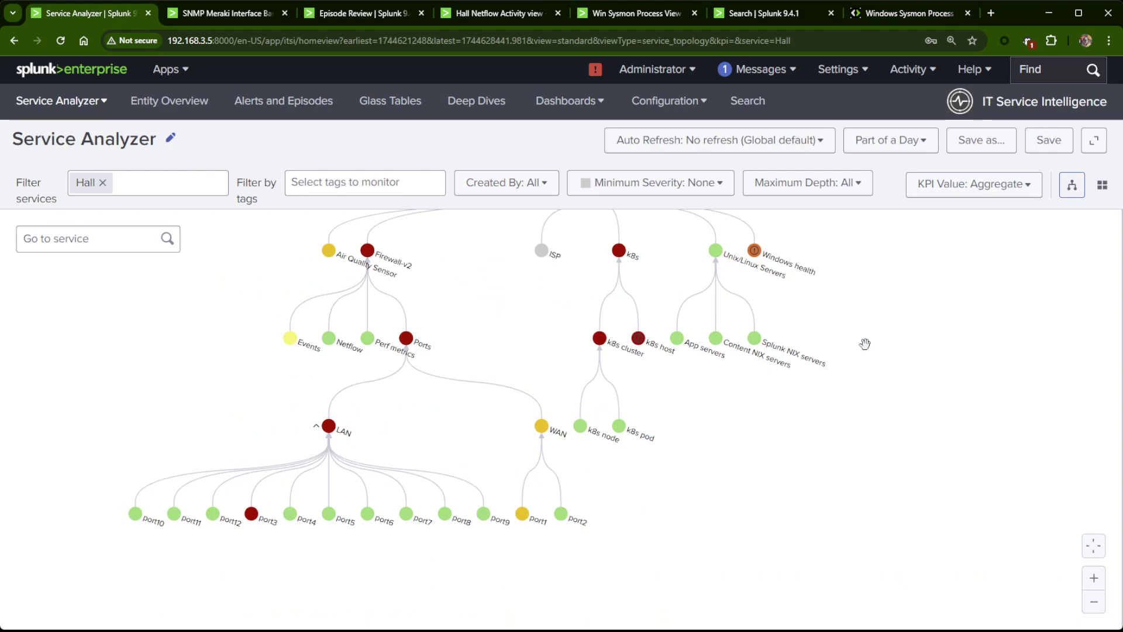
- Bring the Hall node into view and set the service tree's time range to Last 4 hours
{"action": "left_click_drag", "start_coordinate": [836, 342], "coordinate": [877, 412]}
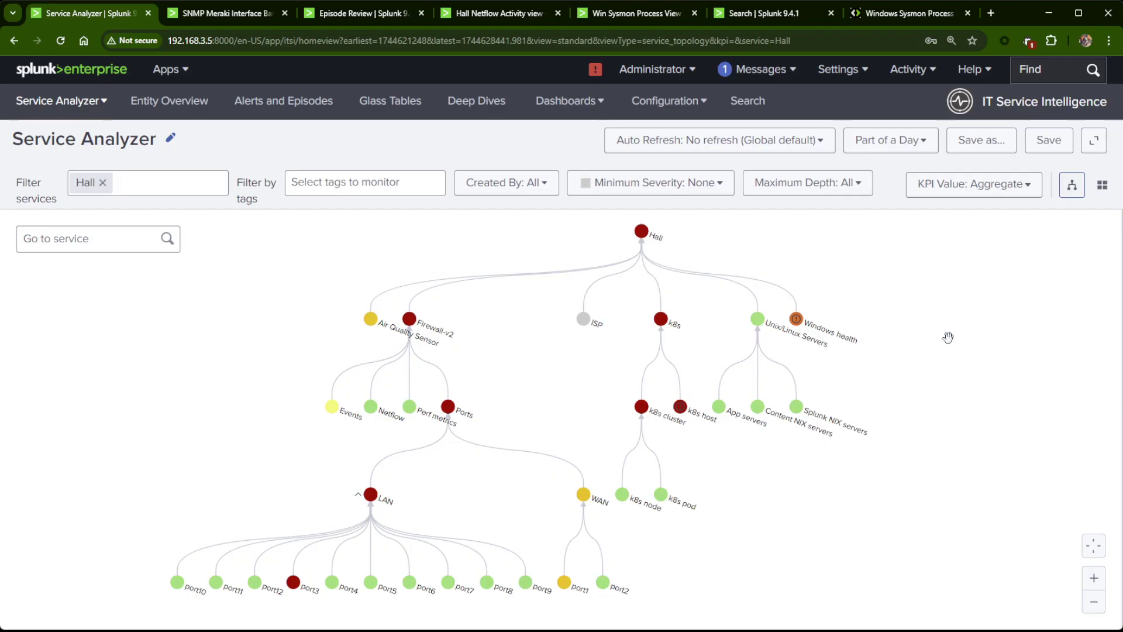
{"action": "left_click", "coordinate": [909, 146]}
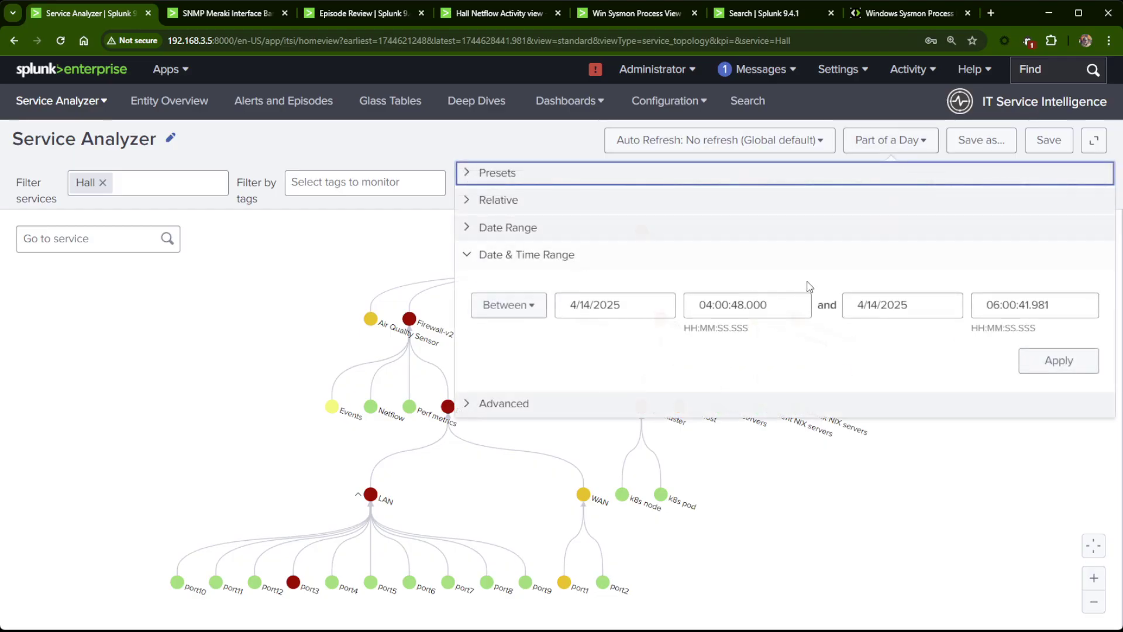
{"action": "left_click", "coordinate": [499, 175]}
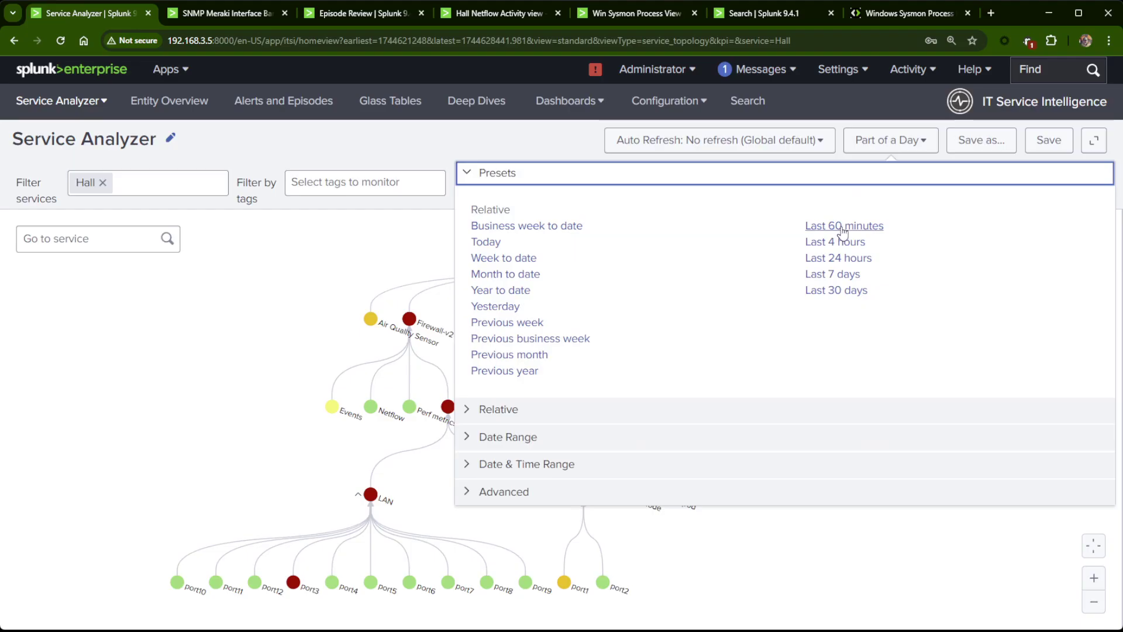
{"action": "left_click", "coordinate": [851, 243]}
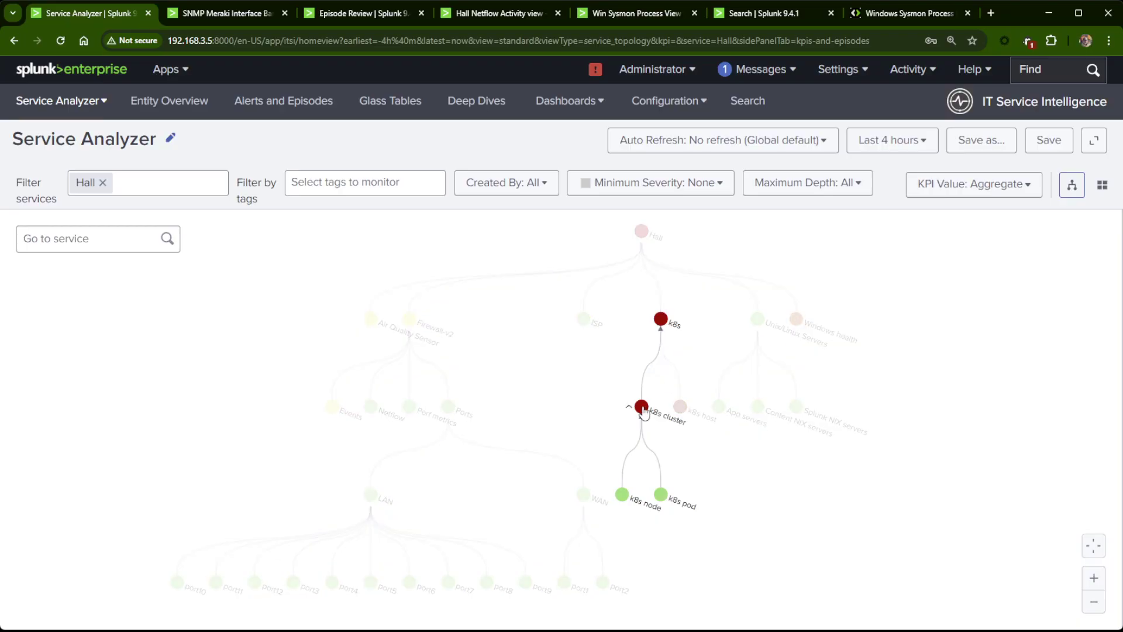
{"action": "left_click", "coordinate": [680, 406]}
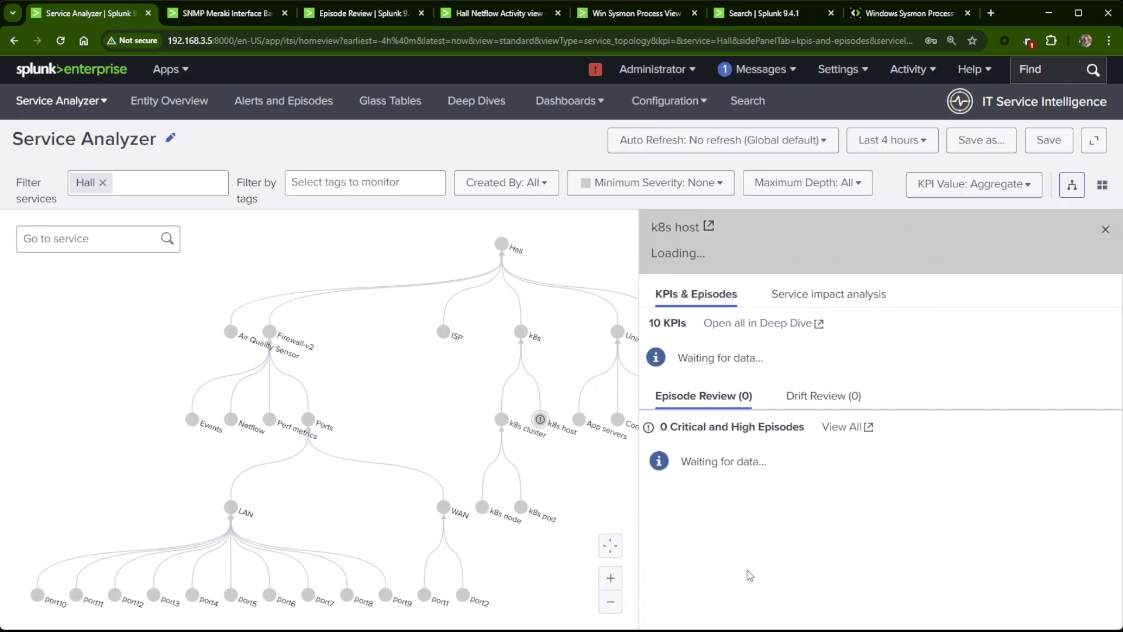
{"action": "left_click_drag", "start_coordinate": [459, 442], "coordinate": [369, 394]}
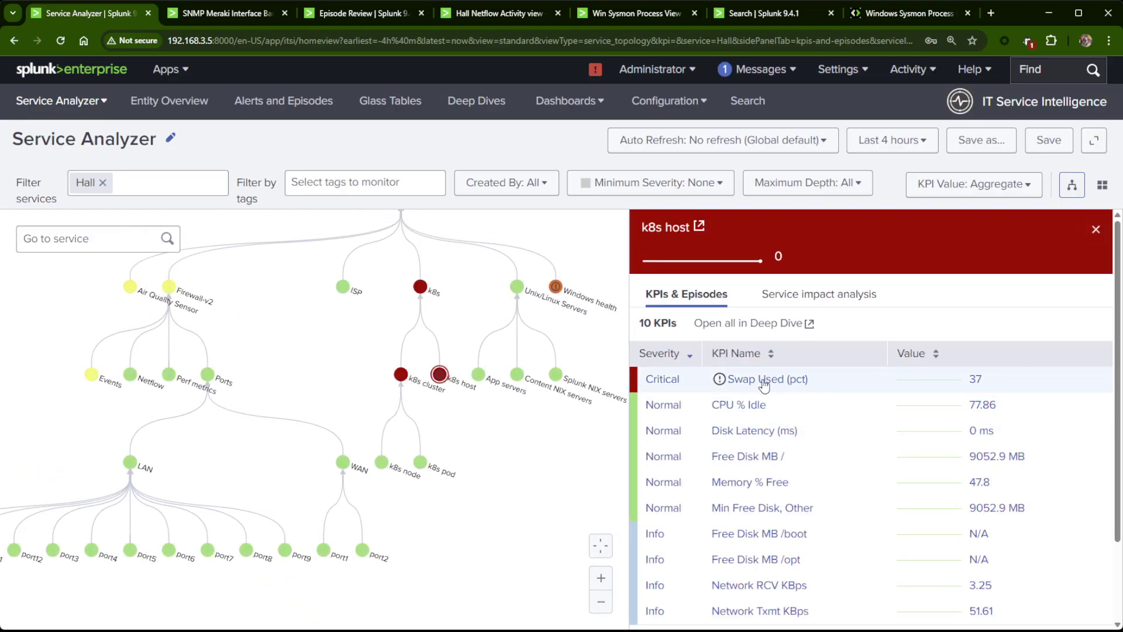
{"action": "left_click", "coordinate": [764, 384]}
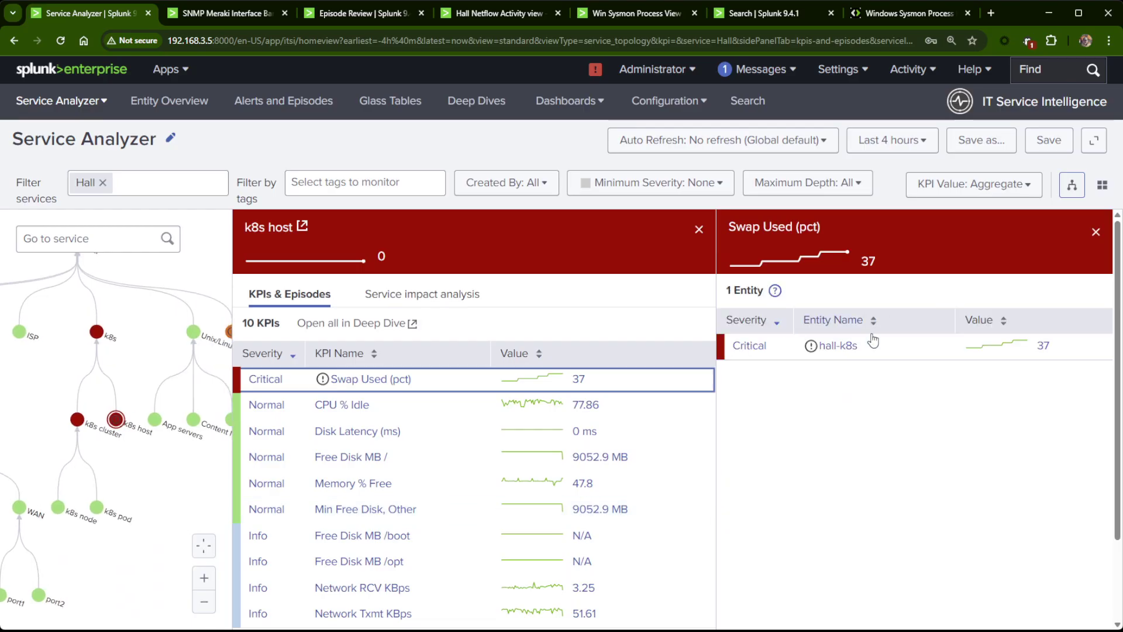
{"action": "left_click", "coordinate": [1096, 231]}
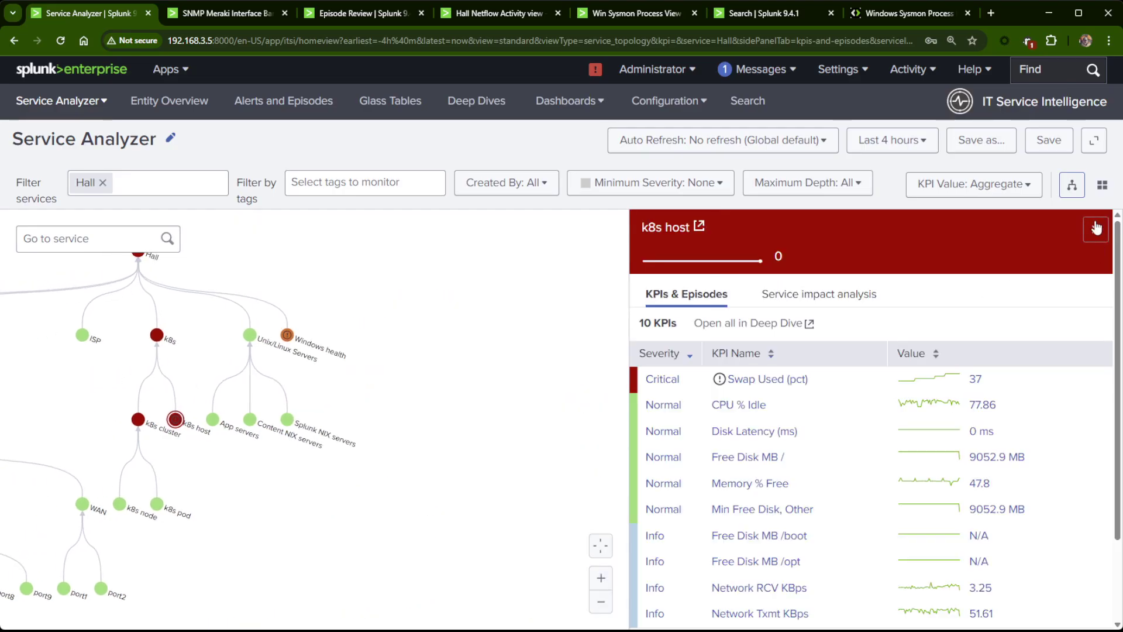
{"action": "left_click", "coordinate": [1094, 231]}
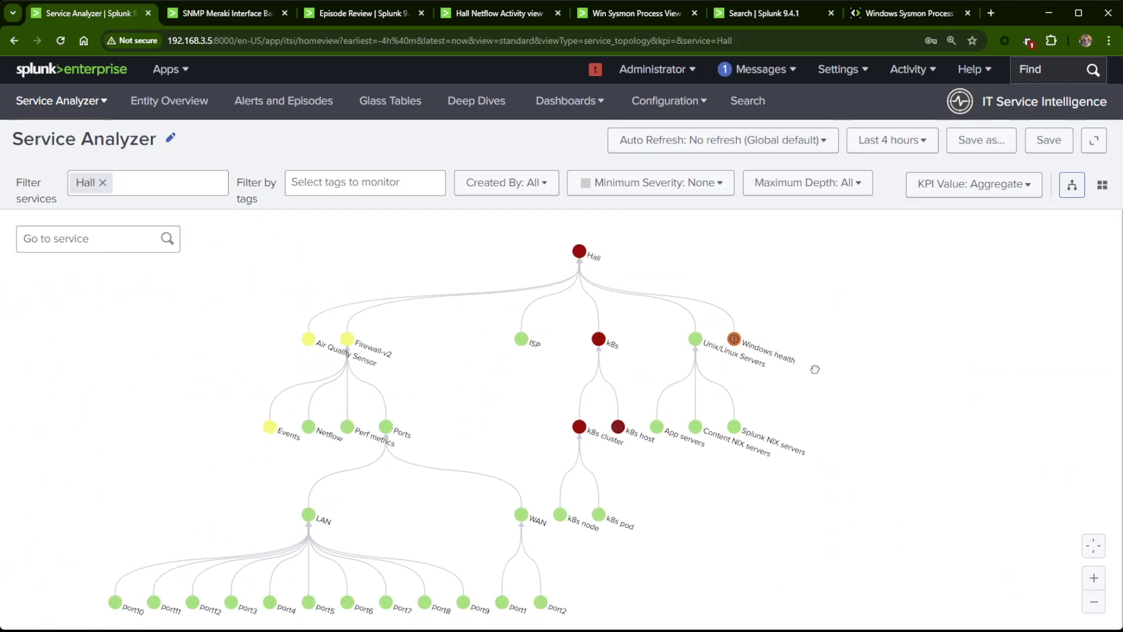